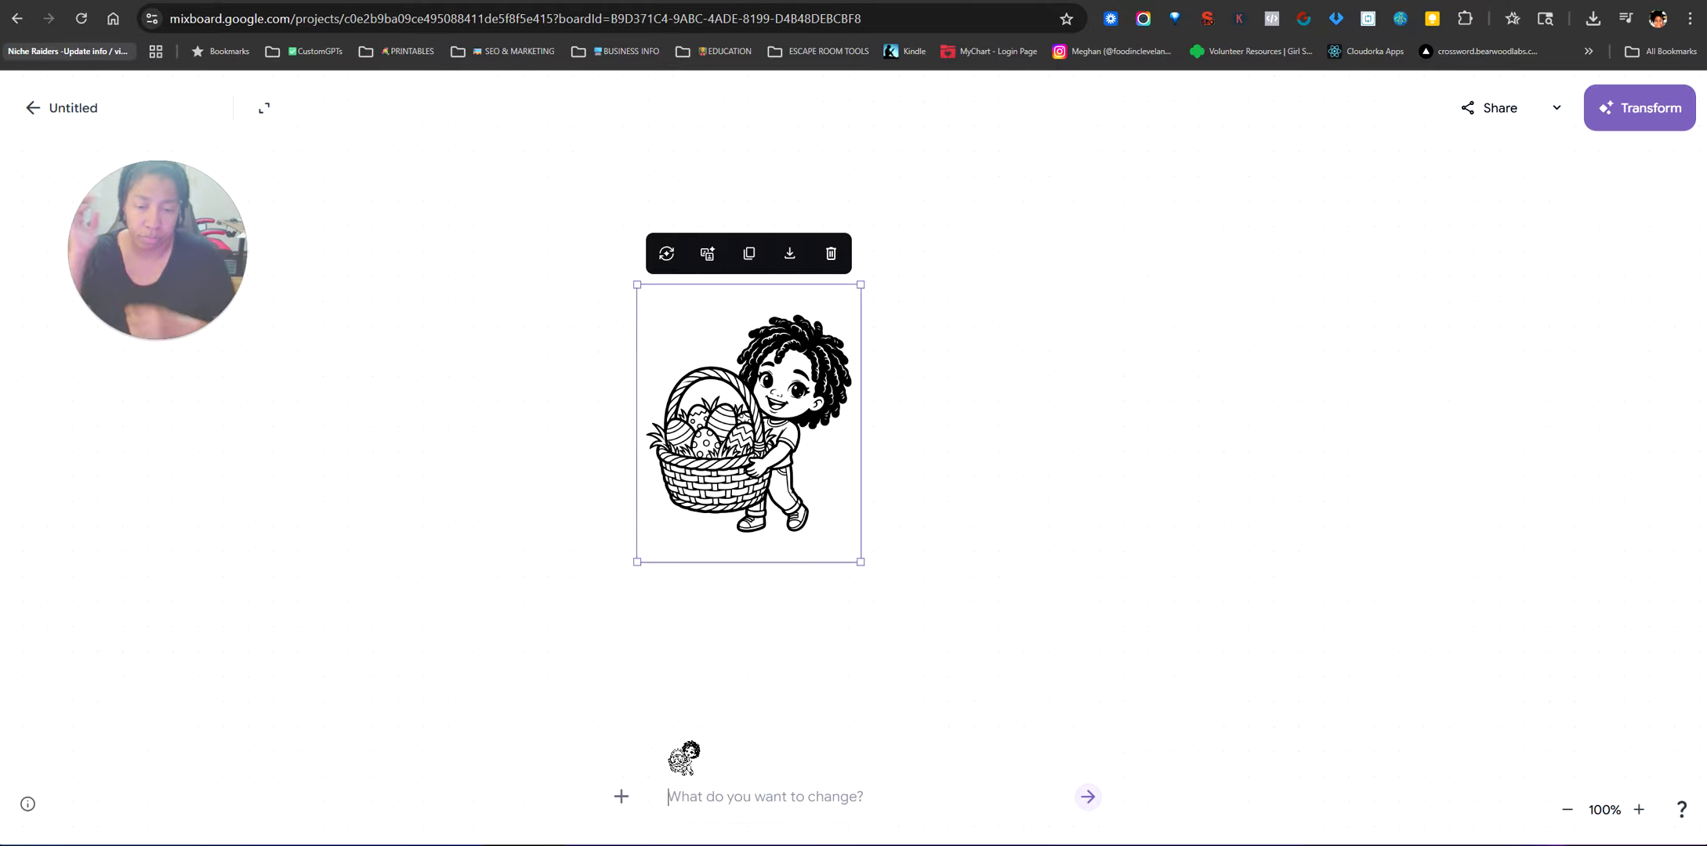
- Generate images from the Easter-basket girl with the prompt "Recreate the same girl in four different images, and have her doing four different activities that are Christmas-themed."
text(Recreate the same girl in four different images, and have her doing four different activities that are Christmas-themed.)
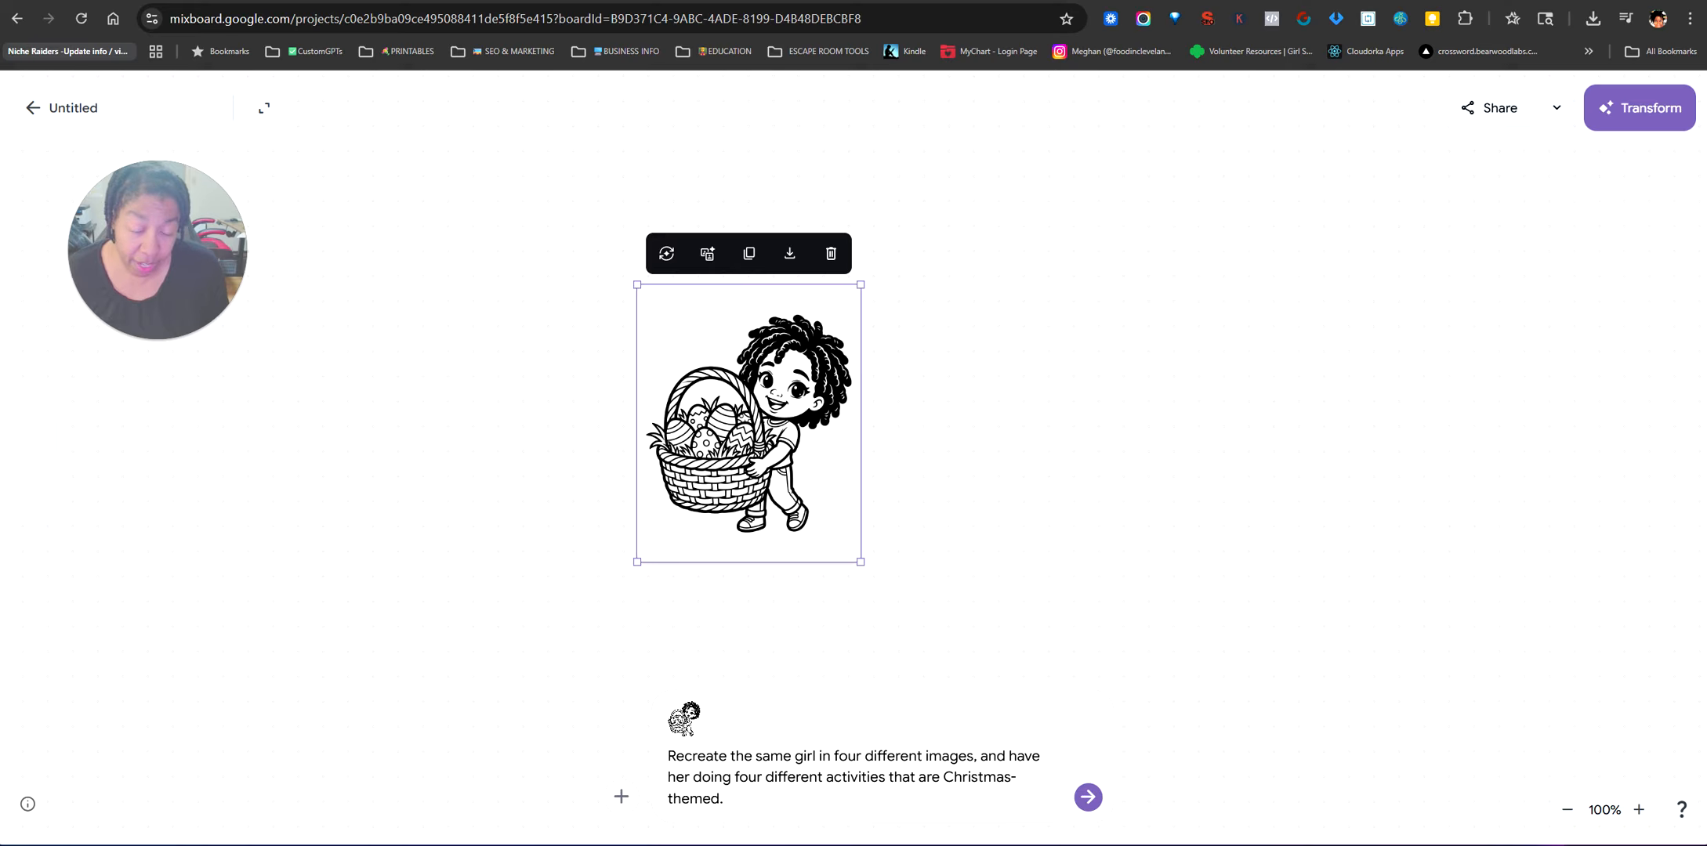
drag(725, 800, 668, 754)
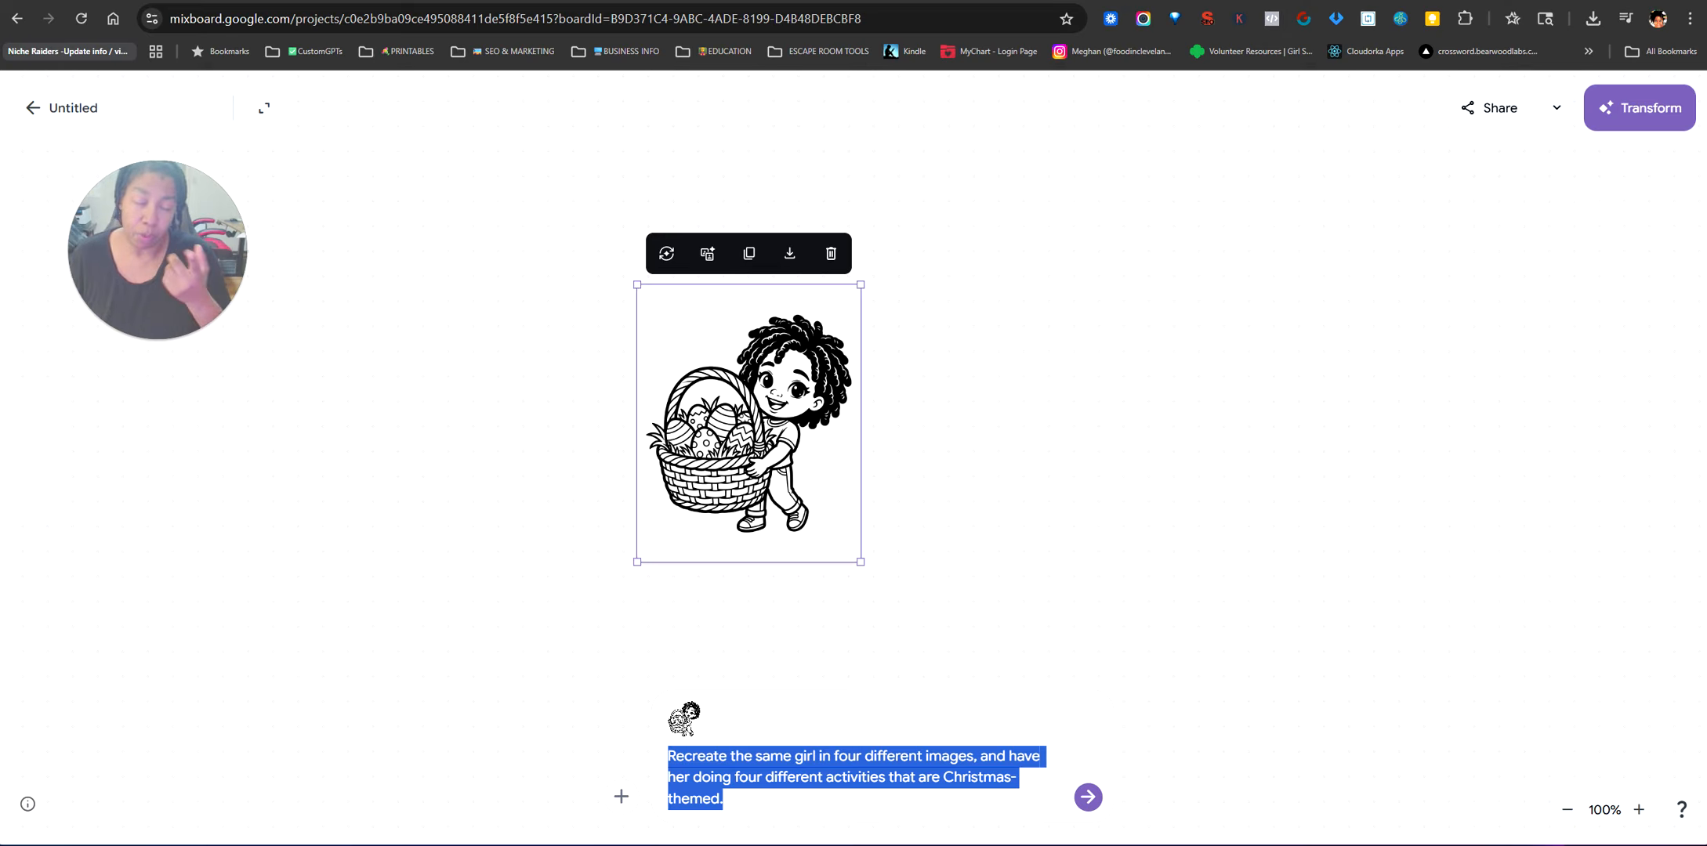
click(1086, 798)
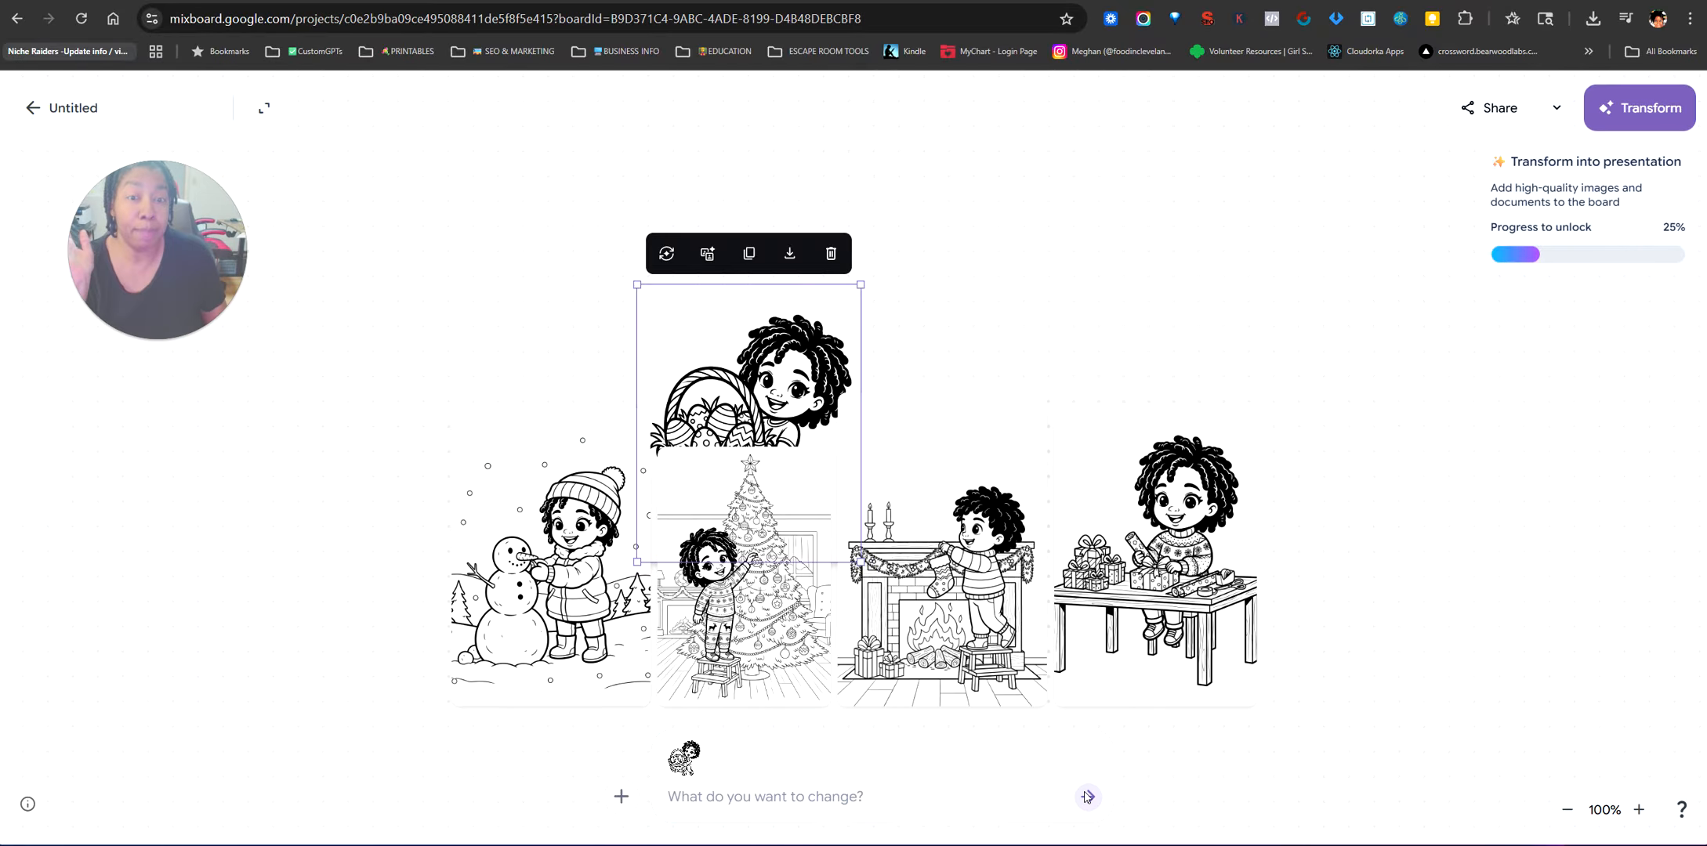
- Move the snowman image clear of the Easter-basket image and resize it slightly for a closer look
drag(651, 667, 618, 426)
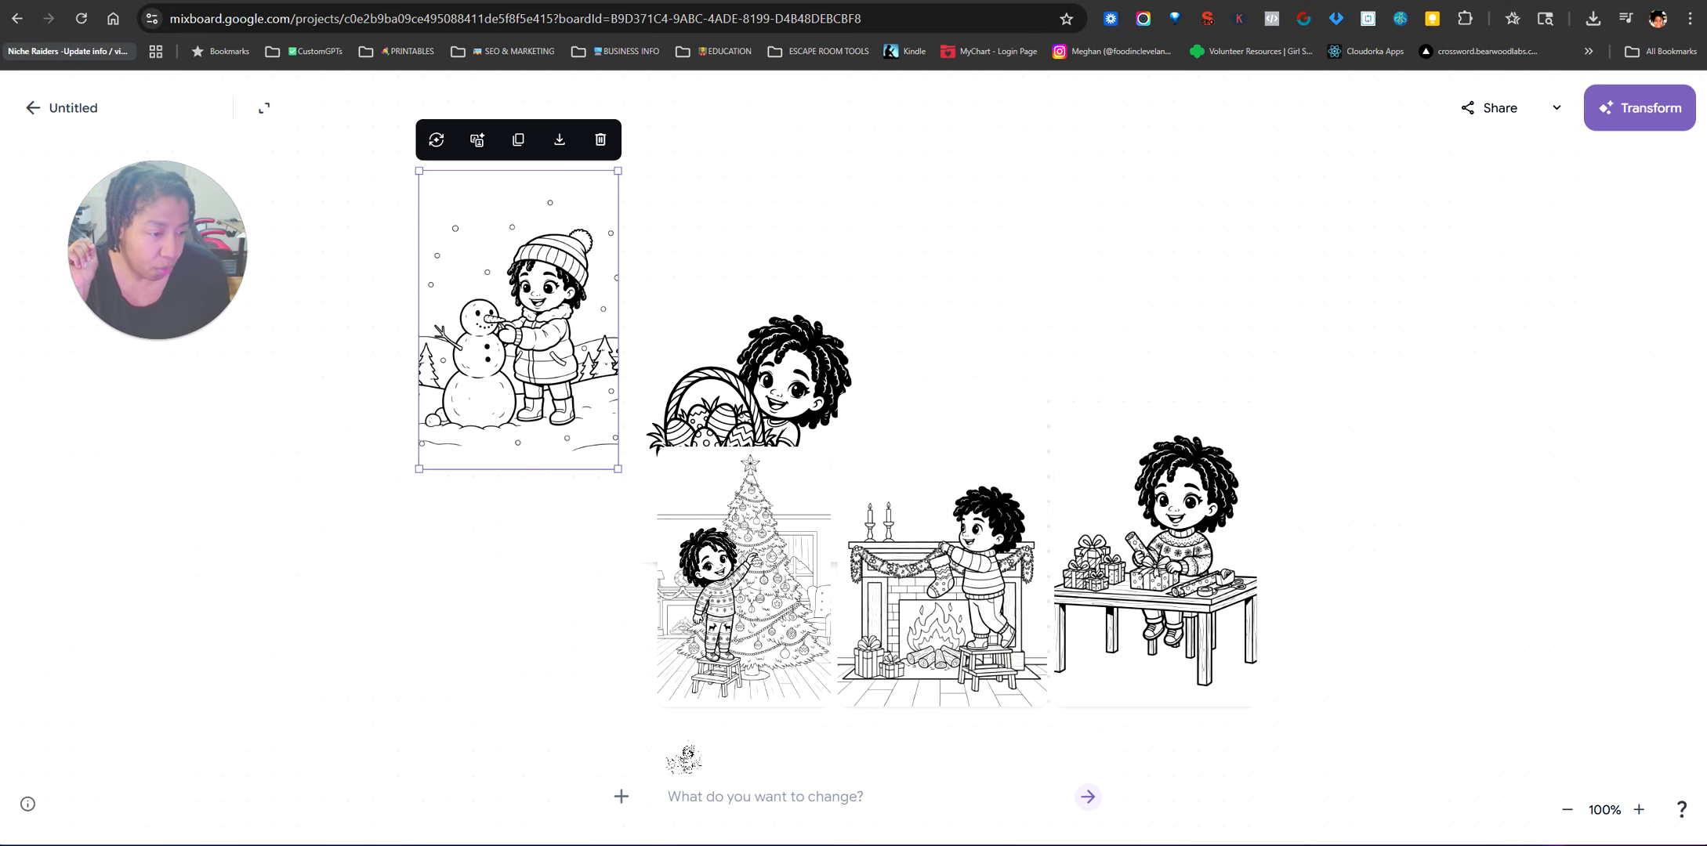
click(1639, 809)
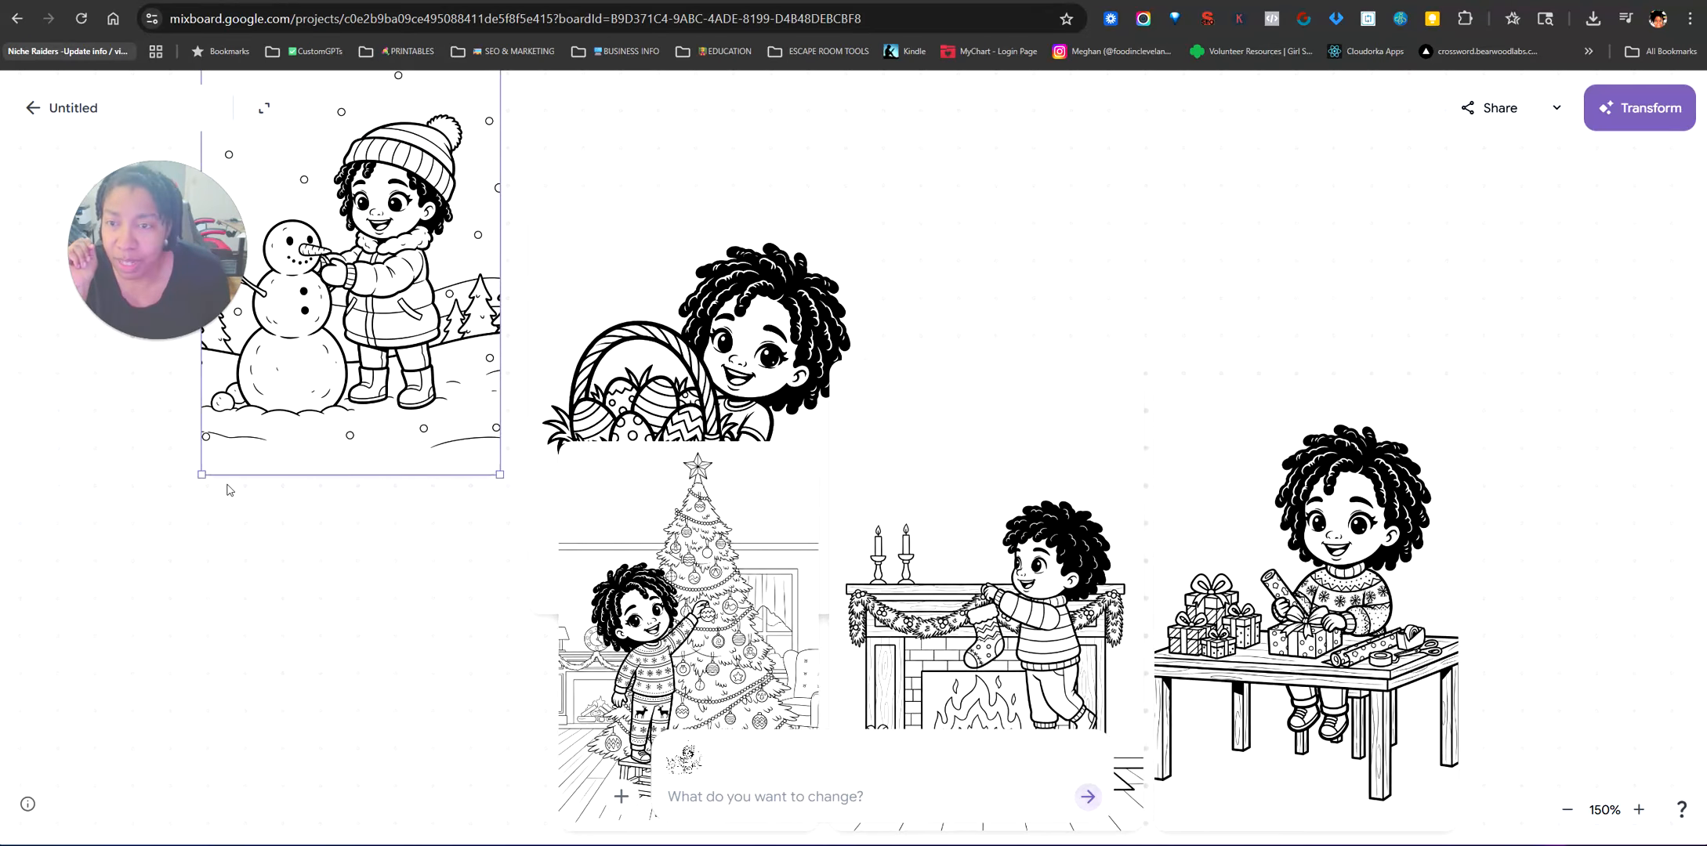
drag(298, 355, 385, 431)
drag(575, 528, 617, 480)
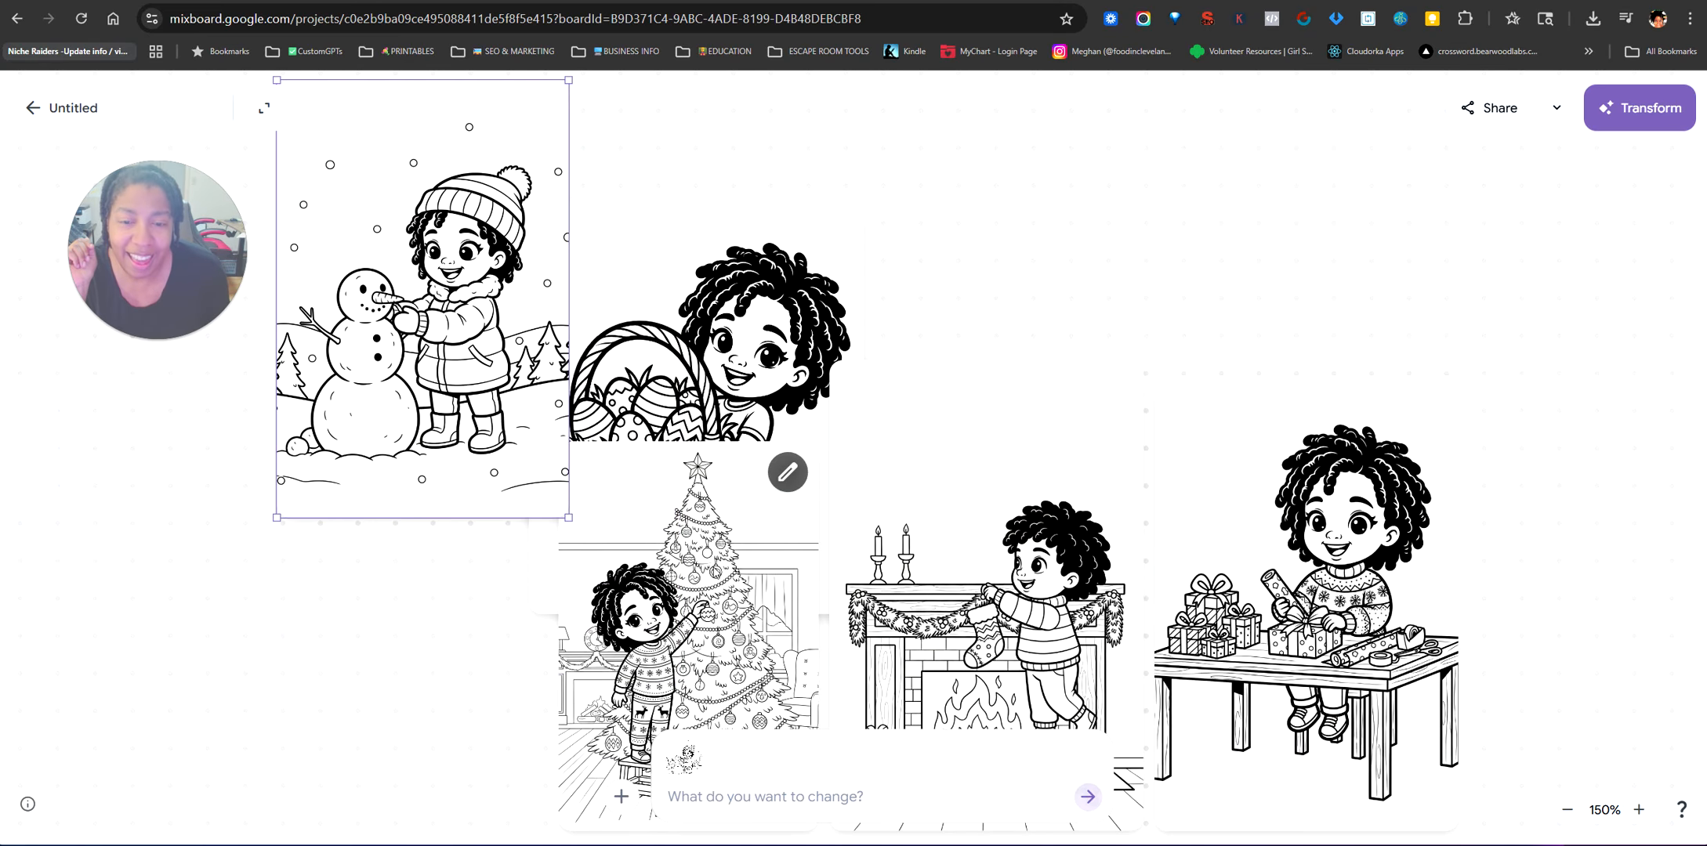
- Line up the Christmas tree, fireplace and gift-wrapping images in a row beside the snowman image, and enlarge the gift-wrapping one
drag(693, 578, 689, 275)
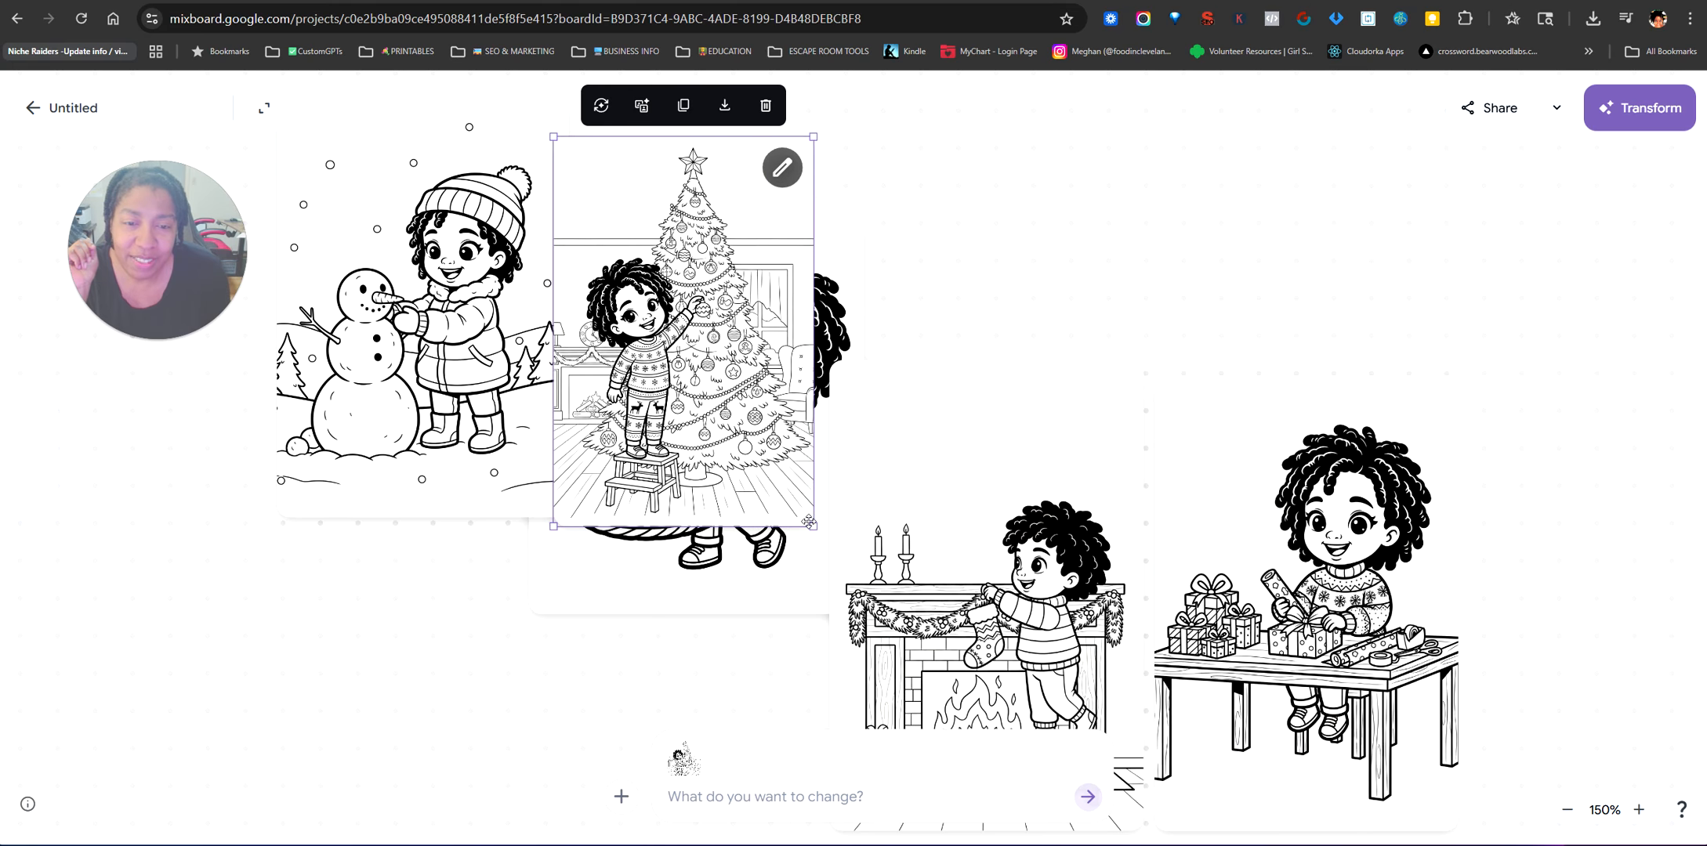
mouse_move(815, 534)
mouse_down()
mouse_move(940, 717)
mouse_move(819, 534)
mouse_up()
drag(1054, 558, 1037, 369)
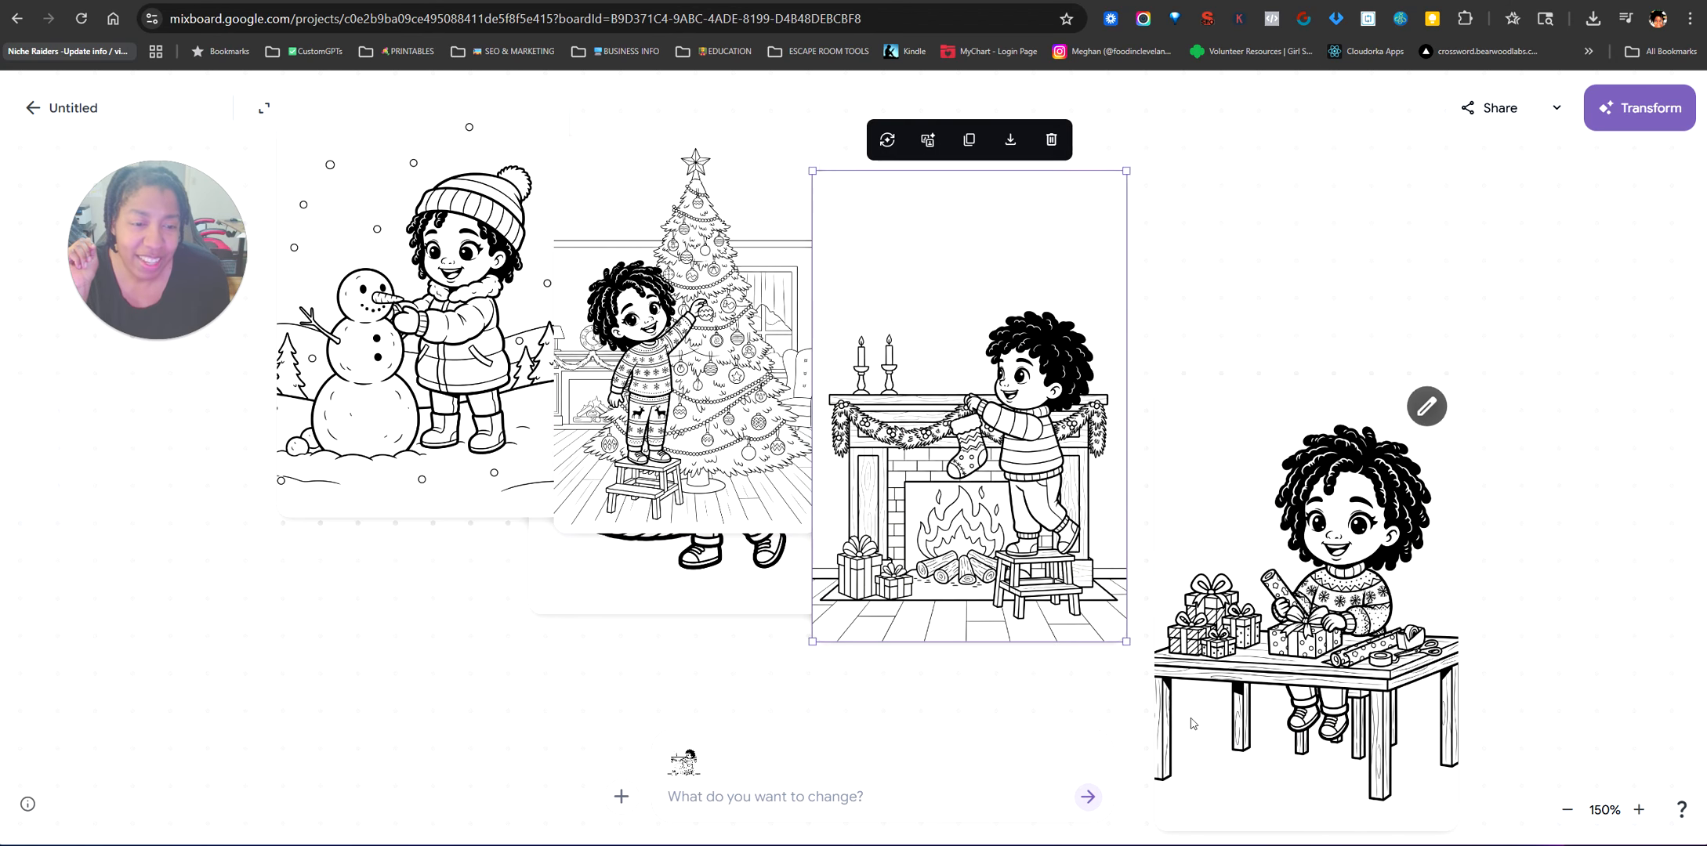
drag(1317, 549, 1287, 340)
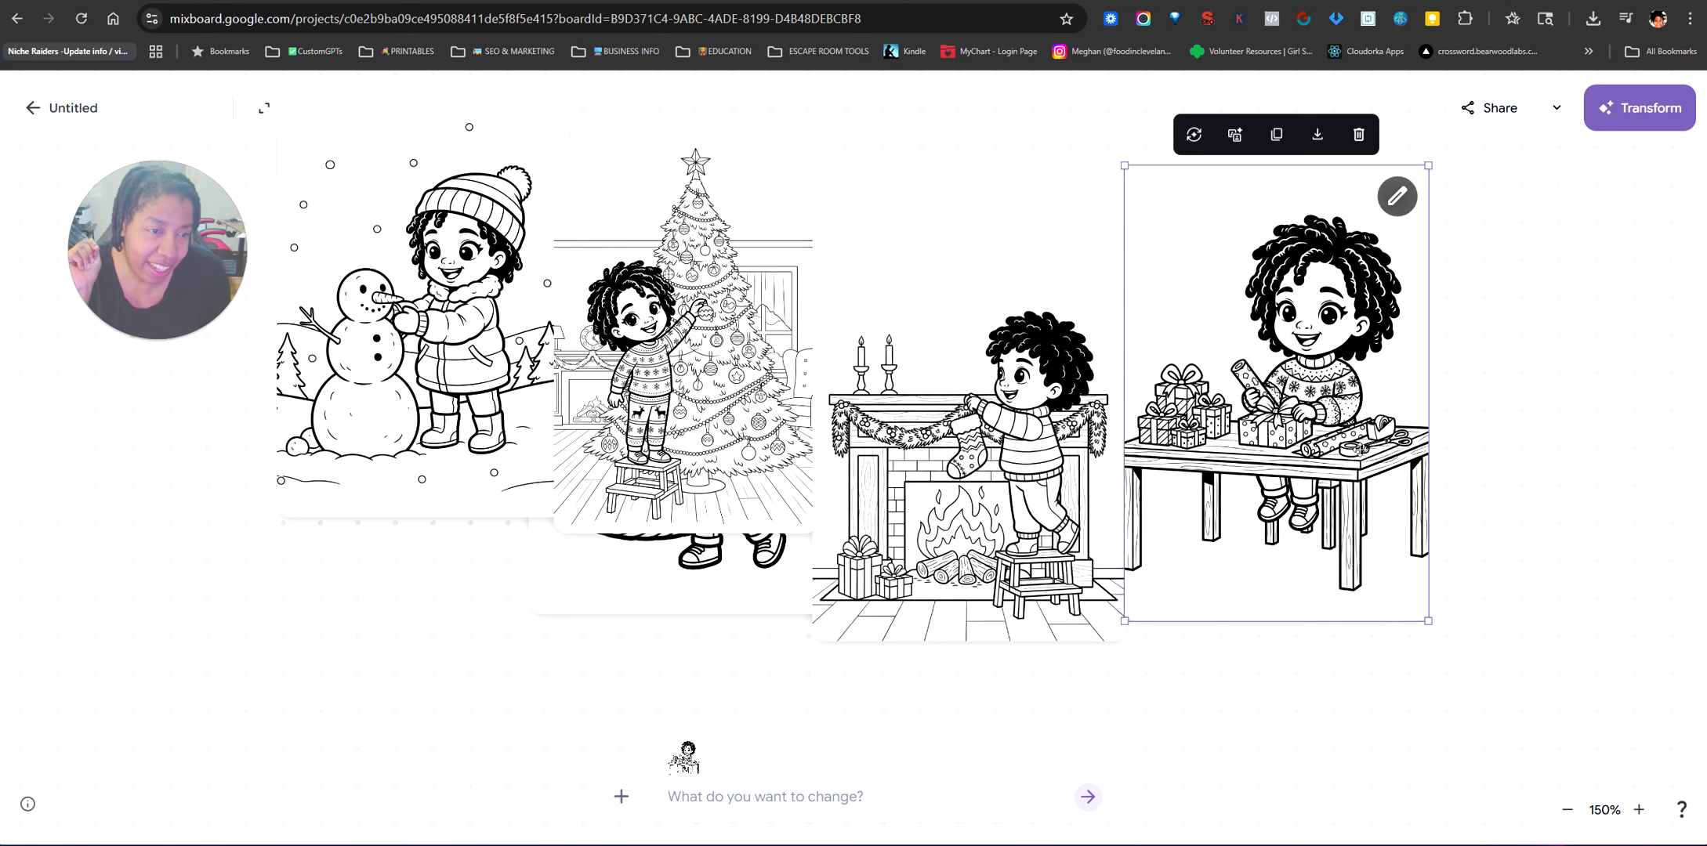
drag(1428, 622, 1458, 666)
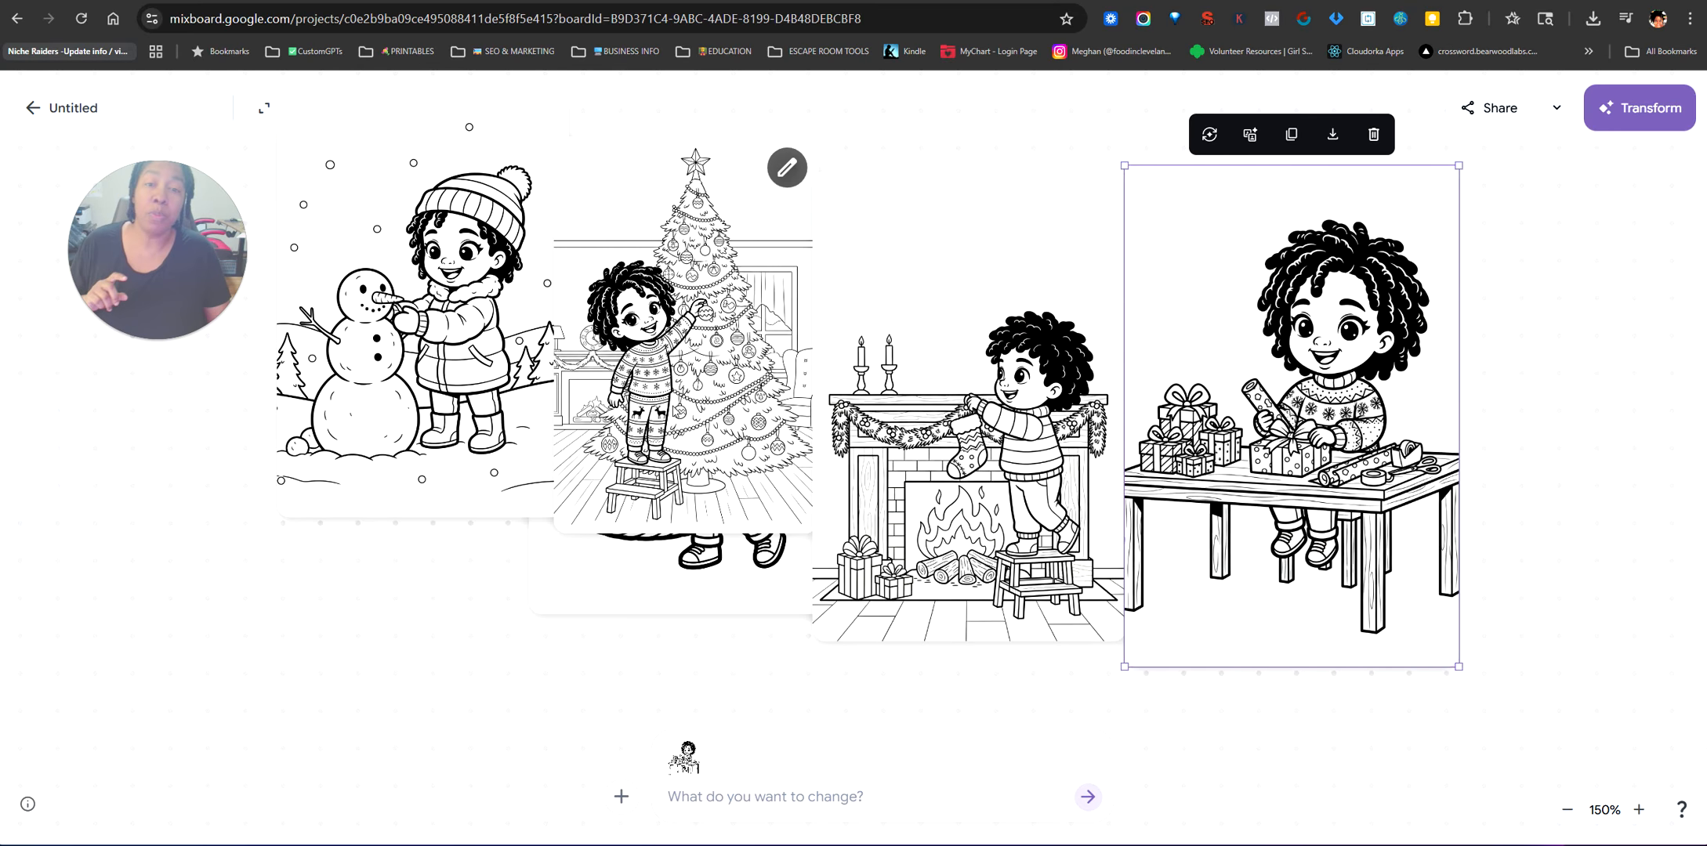
- Move the tree and fireplace images out to either side and place the original Easter-basket image in the cleared space between them
drag(683, 337, 212, 633)
drag(916, 465, 1484, 479)
click(1566, 809)
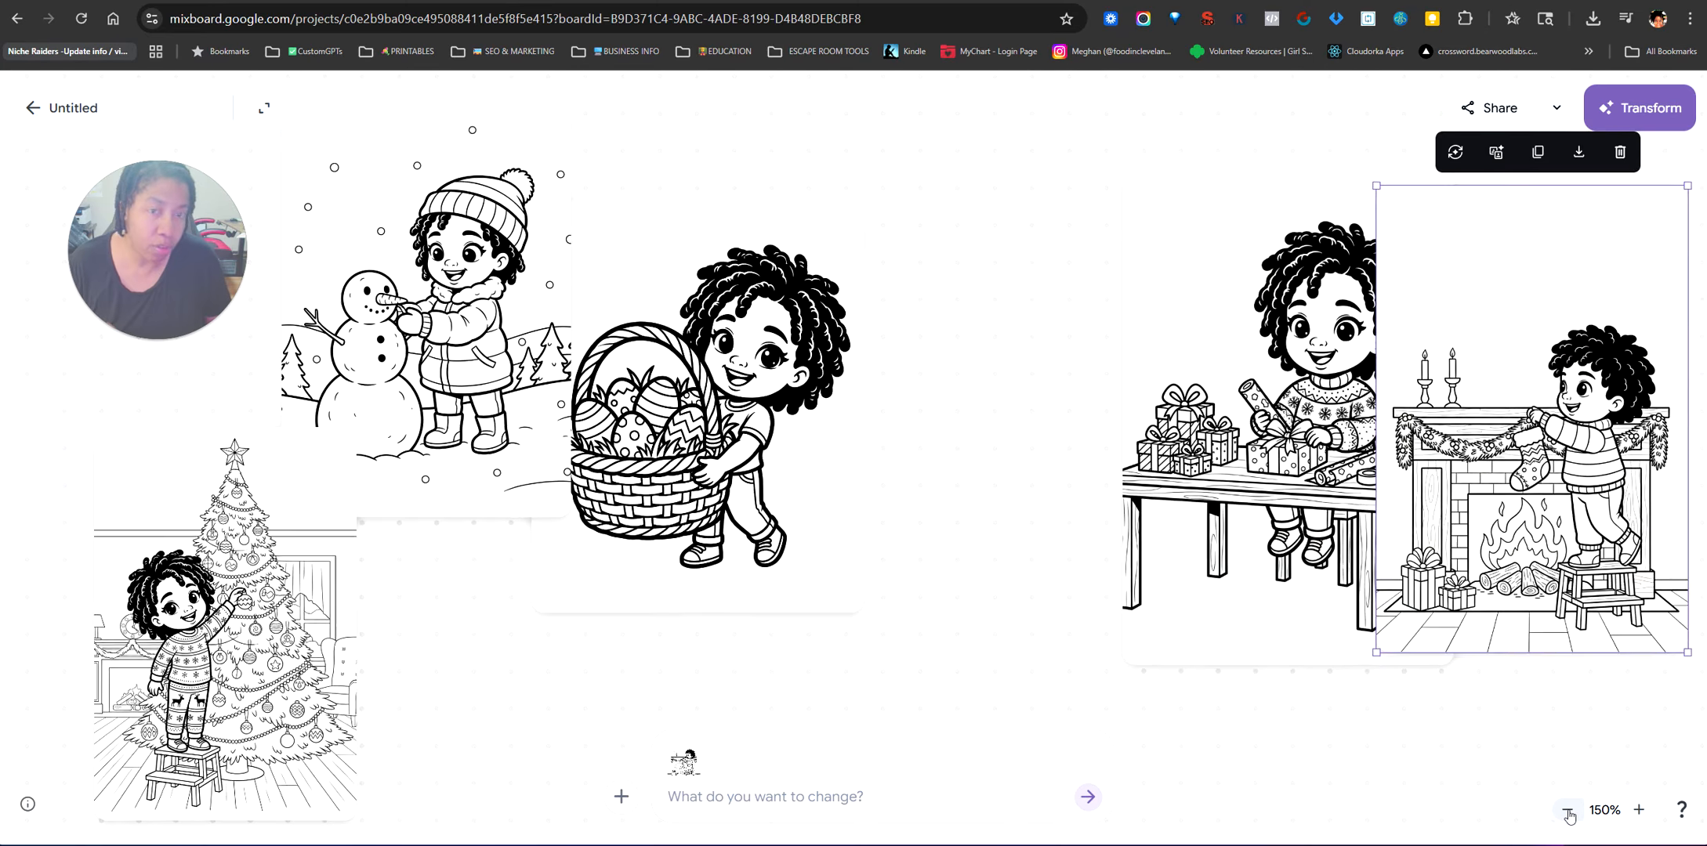
drag(784, 451, 884, 330)
- Reuse the four-image Christmas prompt, adding "drinking hot cocoa, going sledding, roasting marshmallows outside over a fire, and reading a book by the fireplace."
click(716, 807)
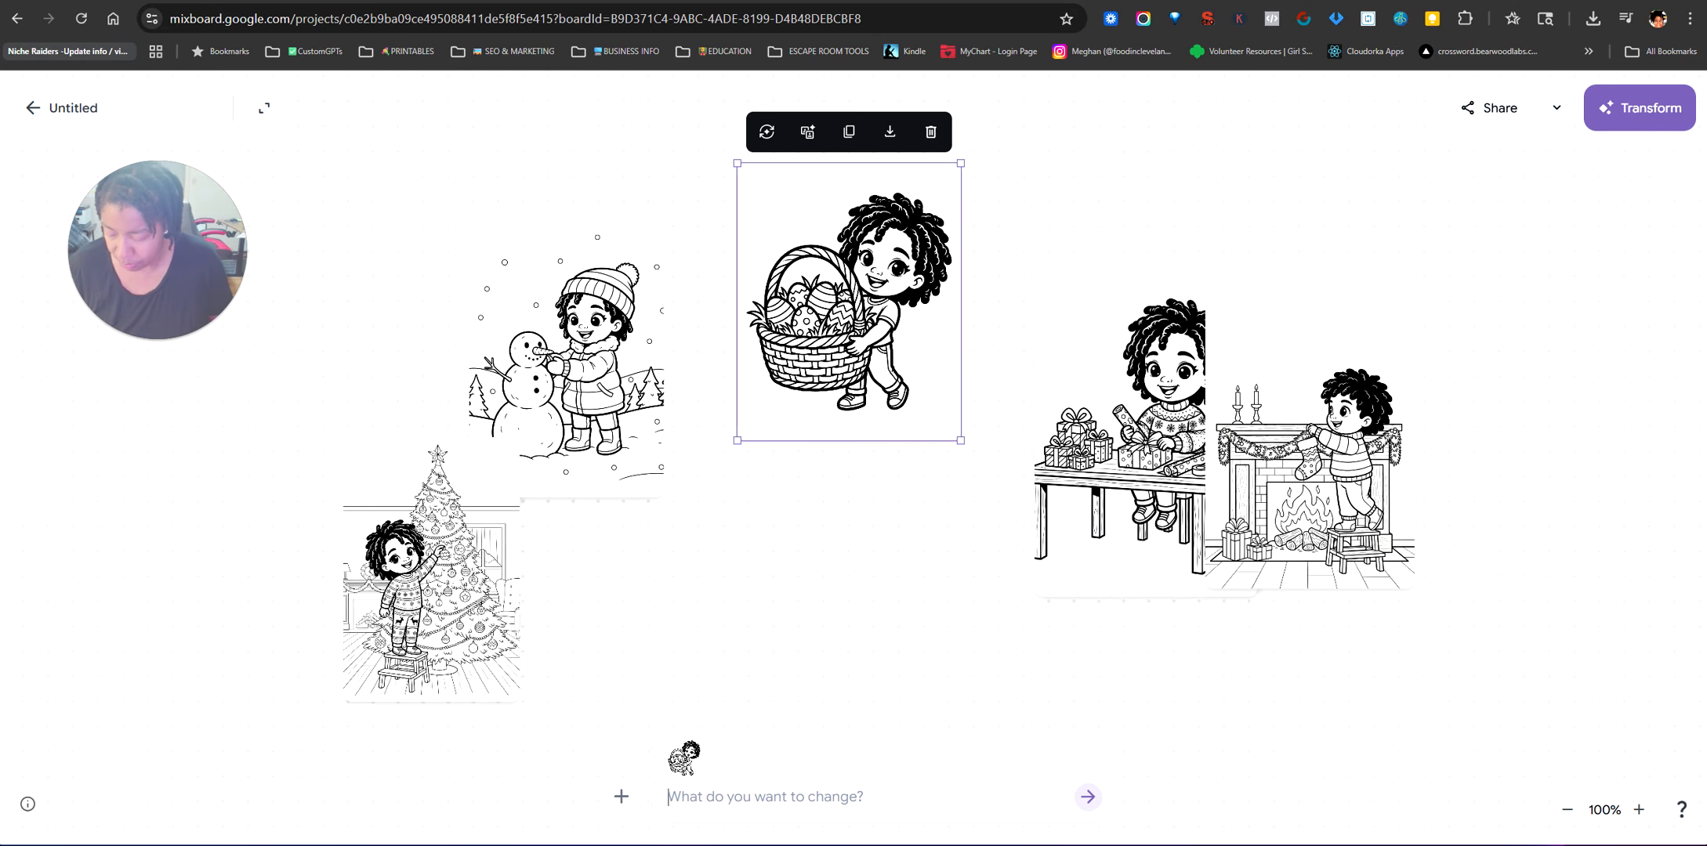
text(Recreate the same girl in four different images, and have her doing four different activities that are Christmas-themed.)
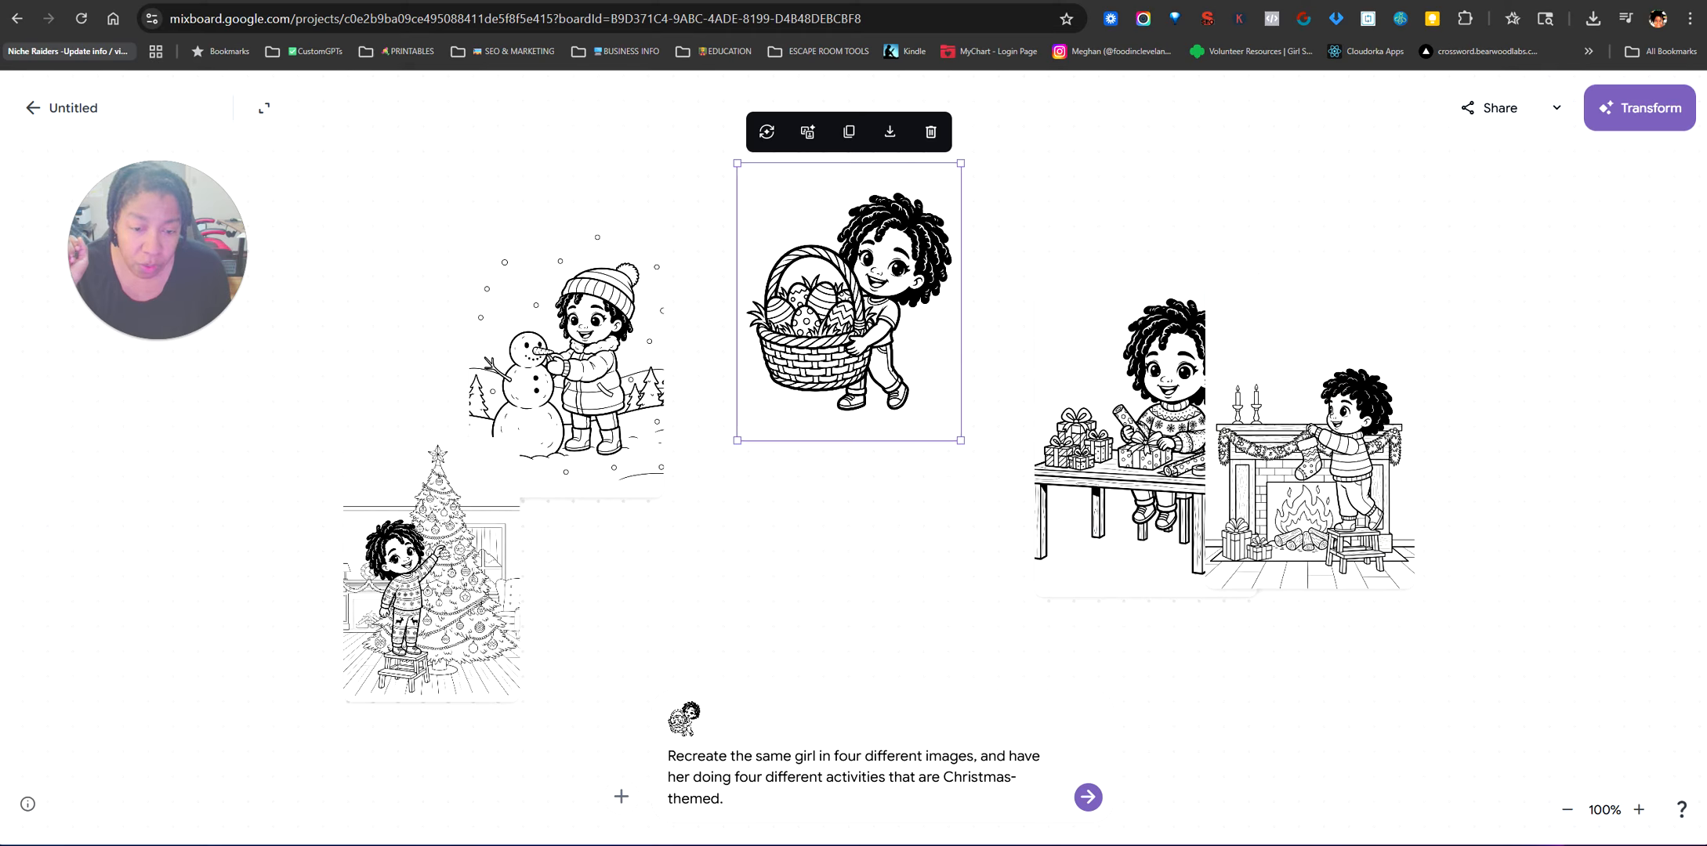
key(BackSpace)
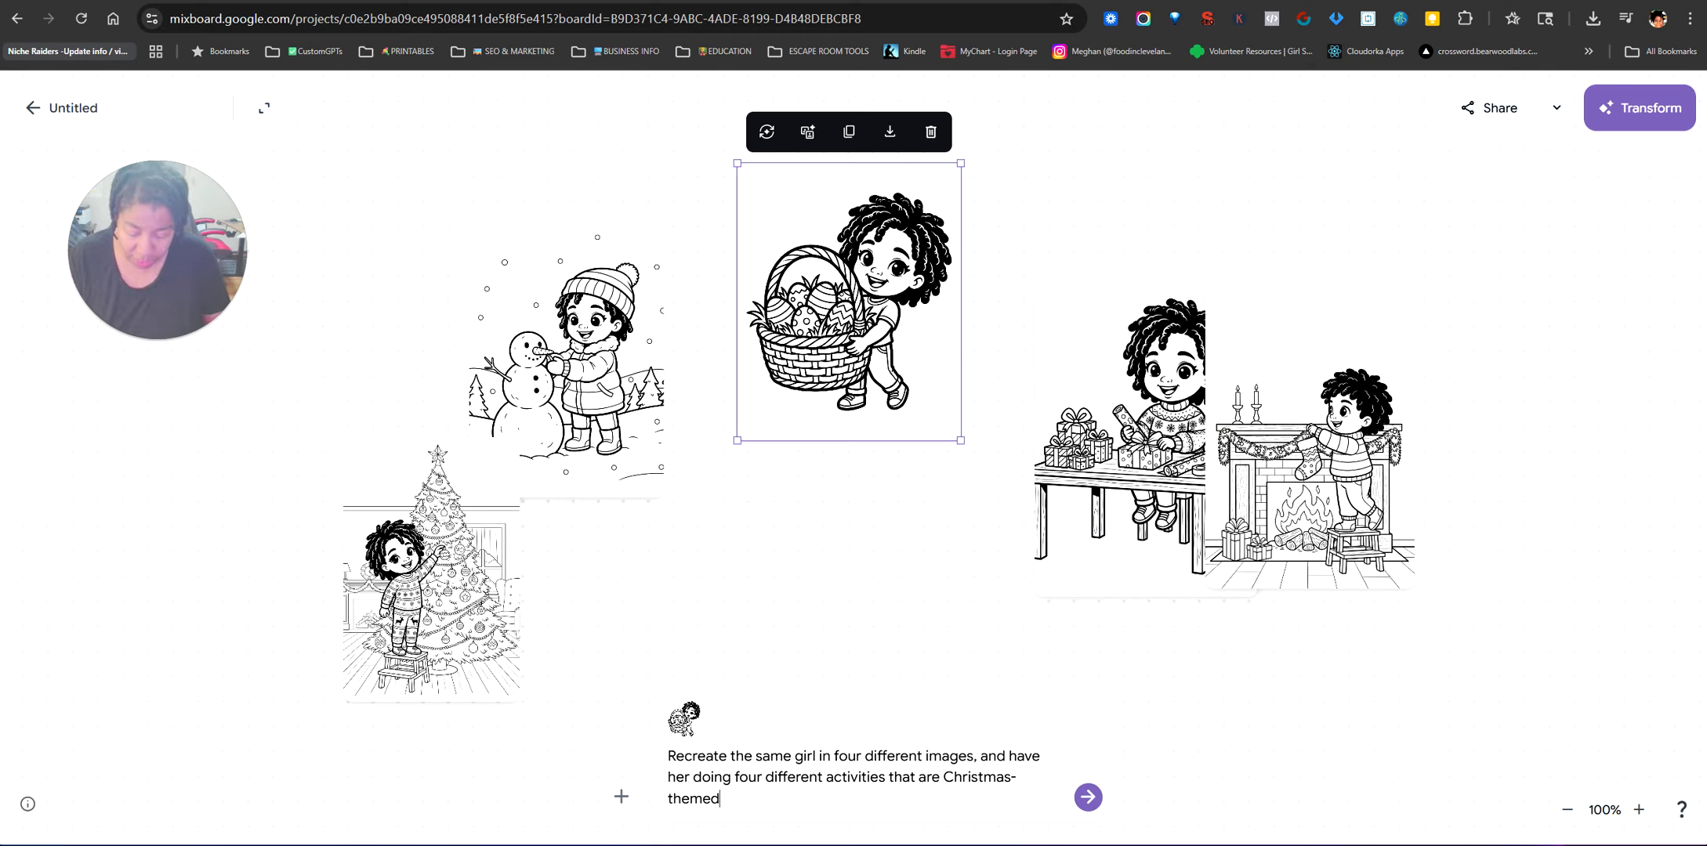
text(,)
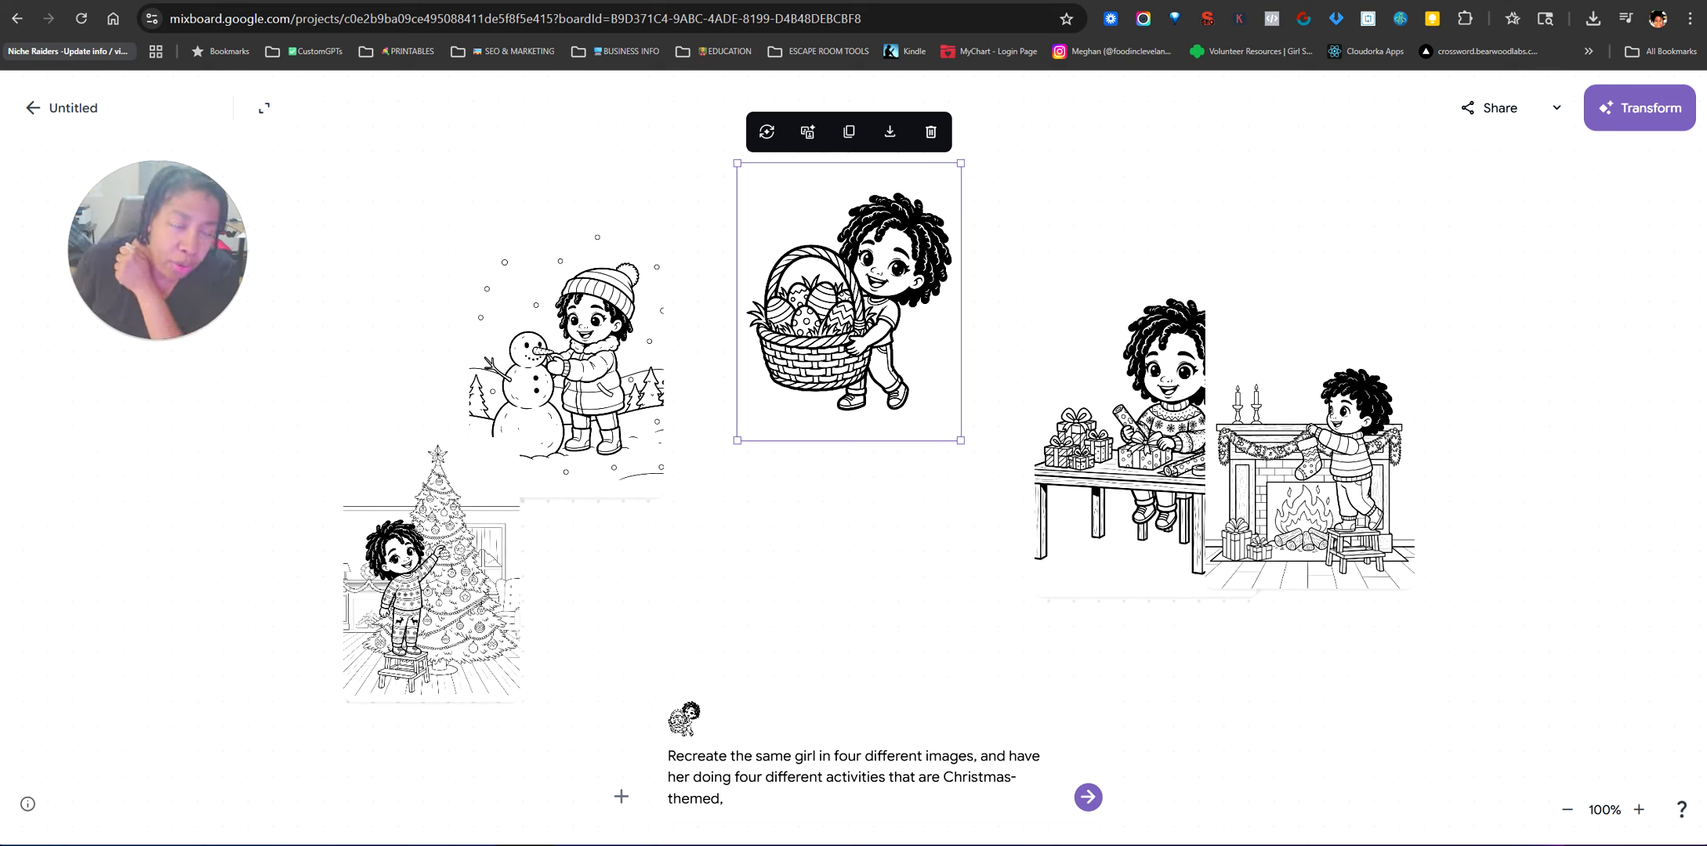
text(drinking hot cocoa.)
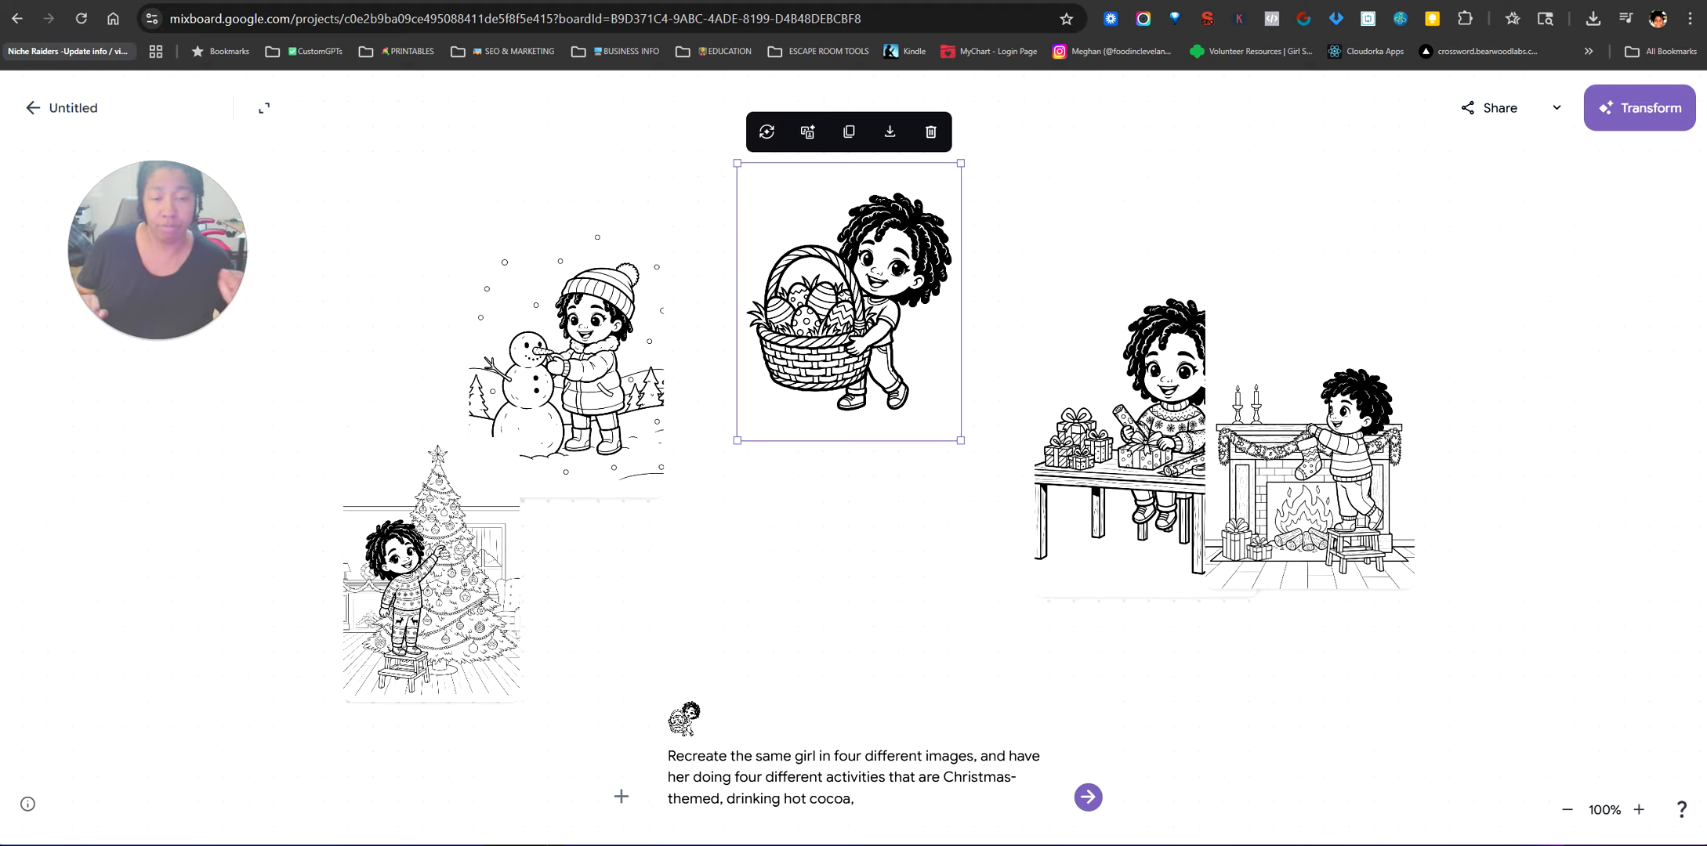
text(going sledding, roasting marshmallows outside over a fire, and reading a book by the fireplace.)
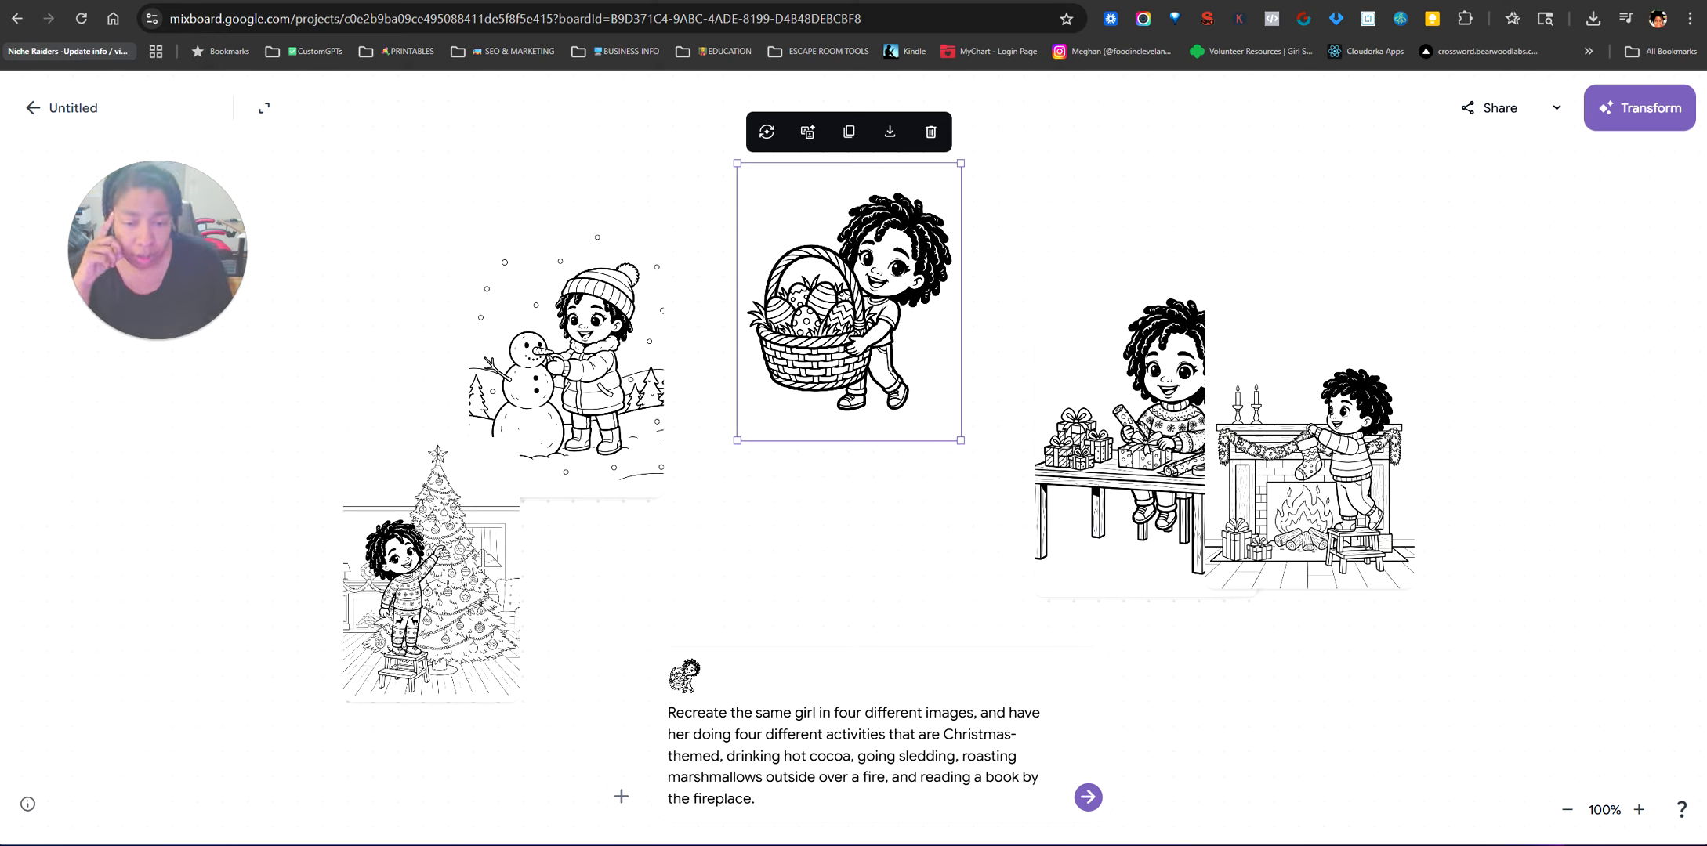
- Copy the whole extended prompt for reuse and generate the images from it
key(ctrl+a)
key(ctrl+c)
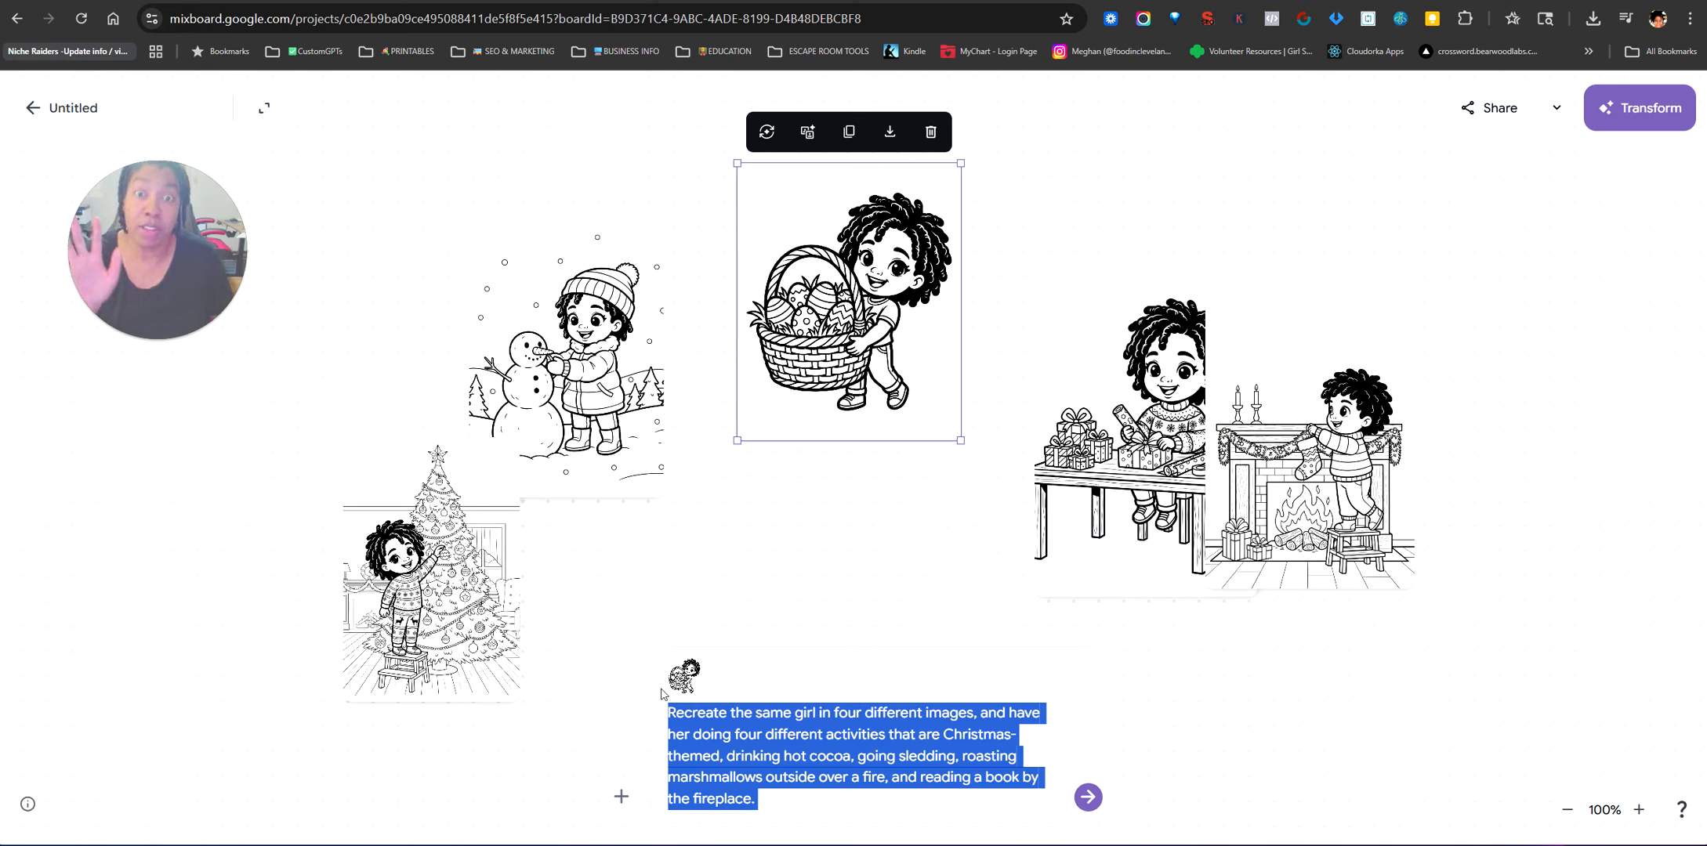
click(1087, 796)
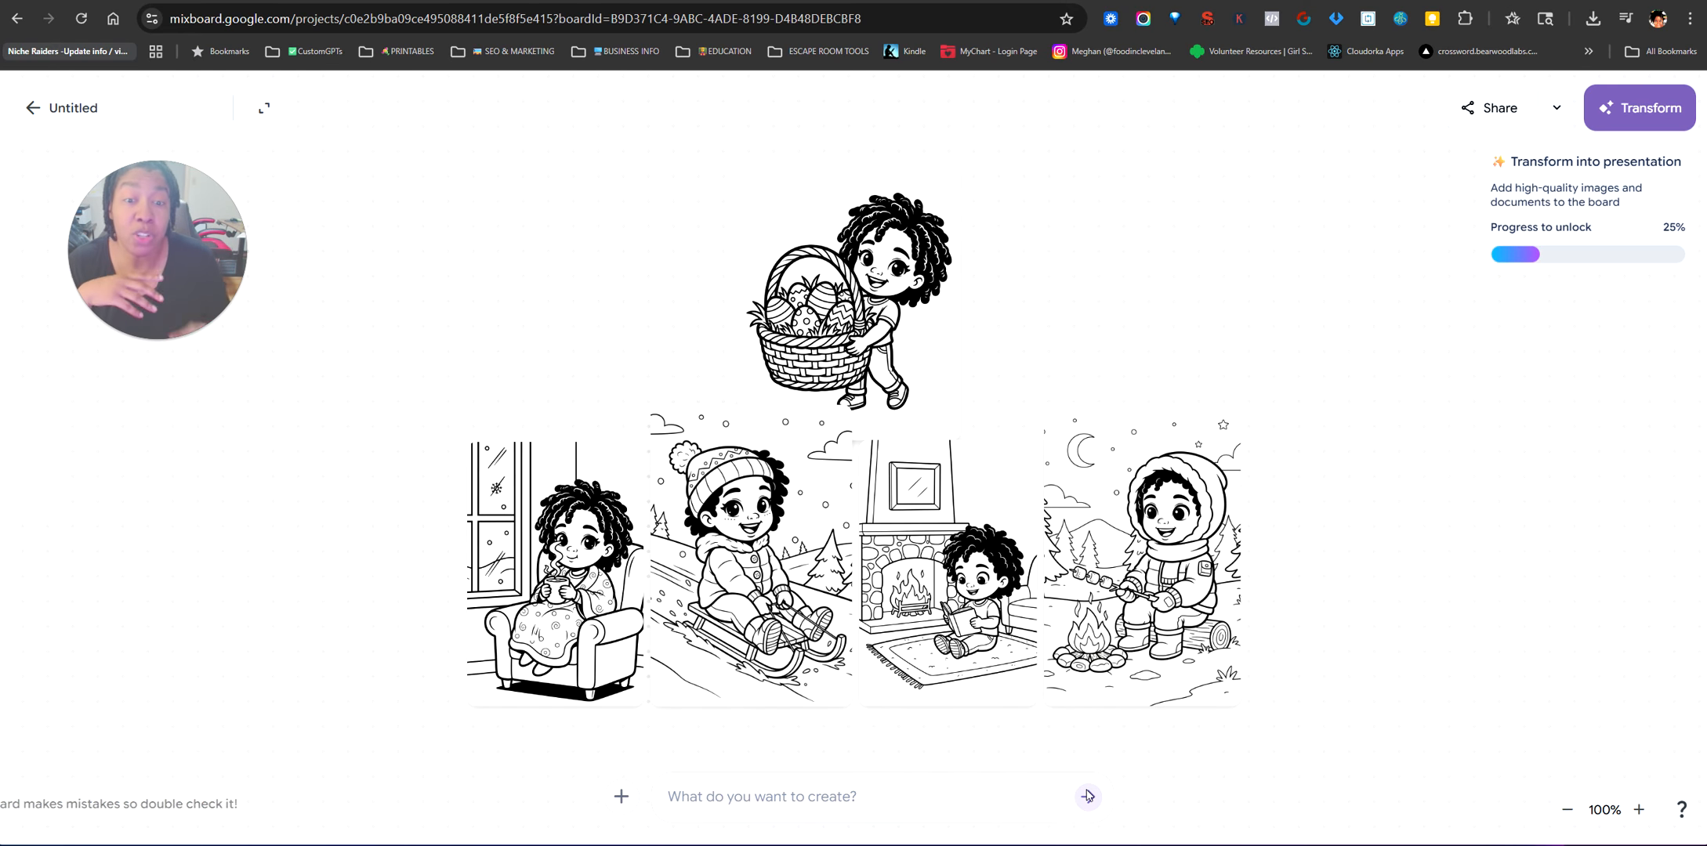
- Spread out the reading, hot cocoa and sledding images across the board, enlarging the hot cocoa and sledding ones
mouse_move(1036, 701)
mouse_down()
mouse_move(971, 612)
mouse_move(612, 381)
mouse_move(750, 598)
mouse_move(733, 411)
mouse_up()
drag(596, 627, 455, 450)
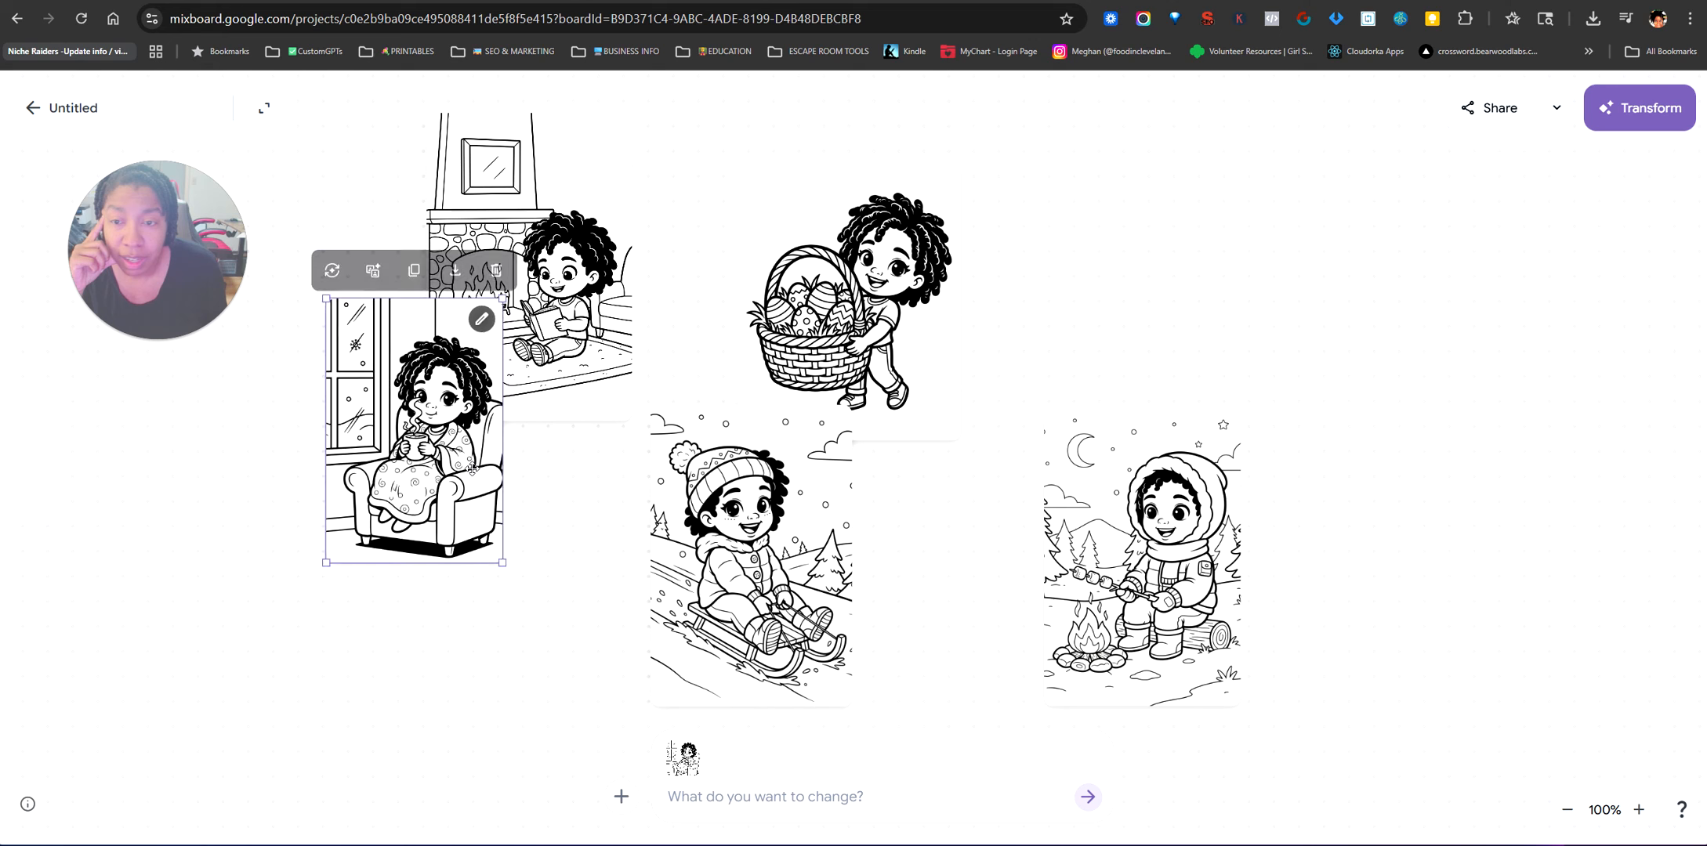
drag(506, 568, 580, 679)
drag(751, 564, 717, 358)
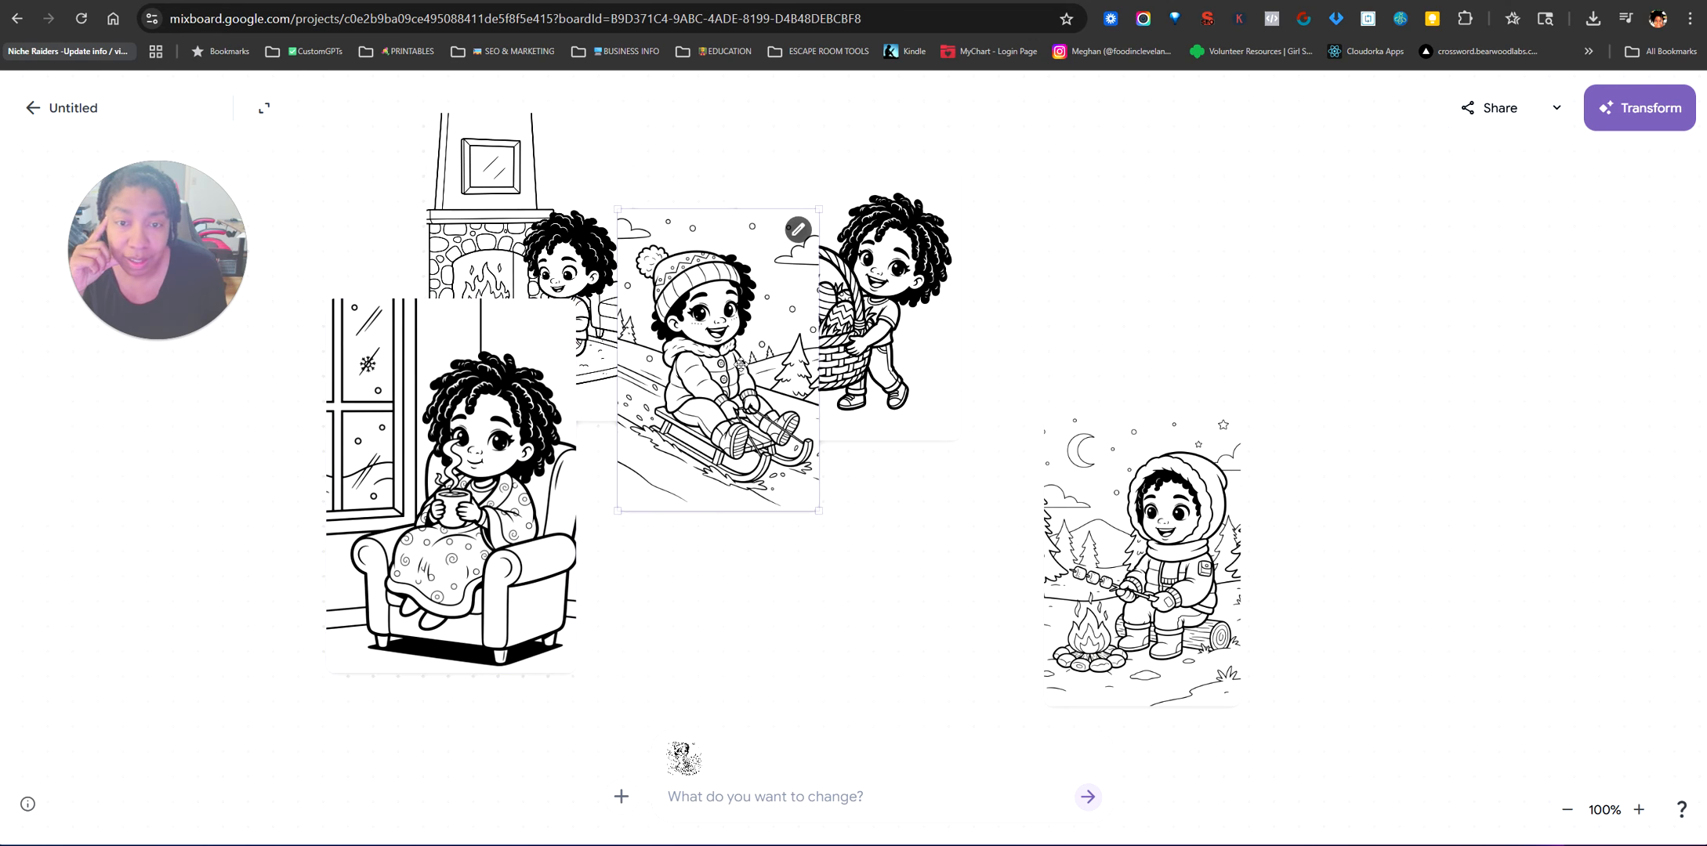
mouse_move(818, 511)
mouse_down()
mouse_move(1033, 641)
mouse_move(884, 475)
mouse_up()
- Move the marshmallow-roasting image up beside the Easter-basket image, enlarge it and download it
drag(1119, 535, 1041, 316)
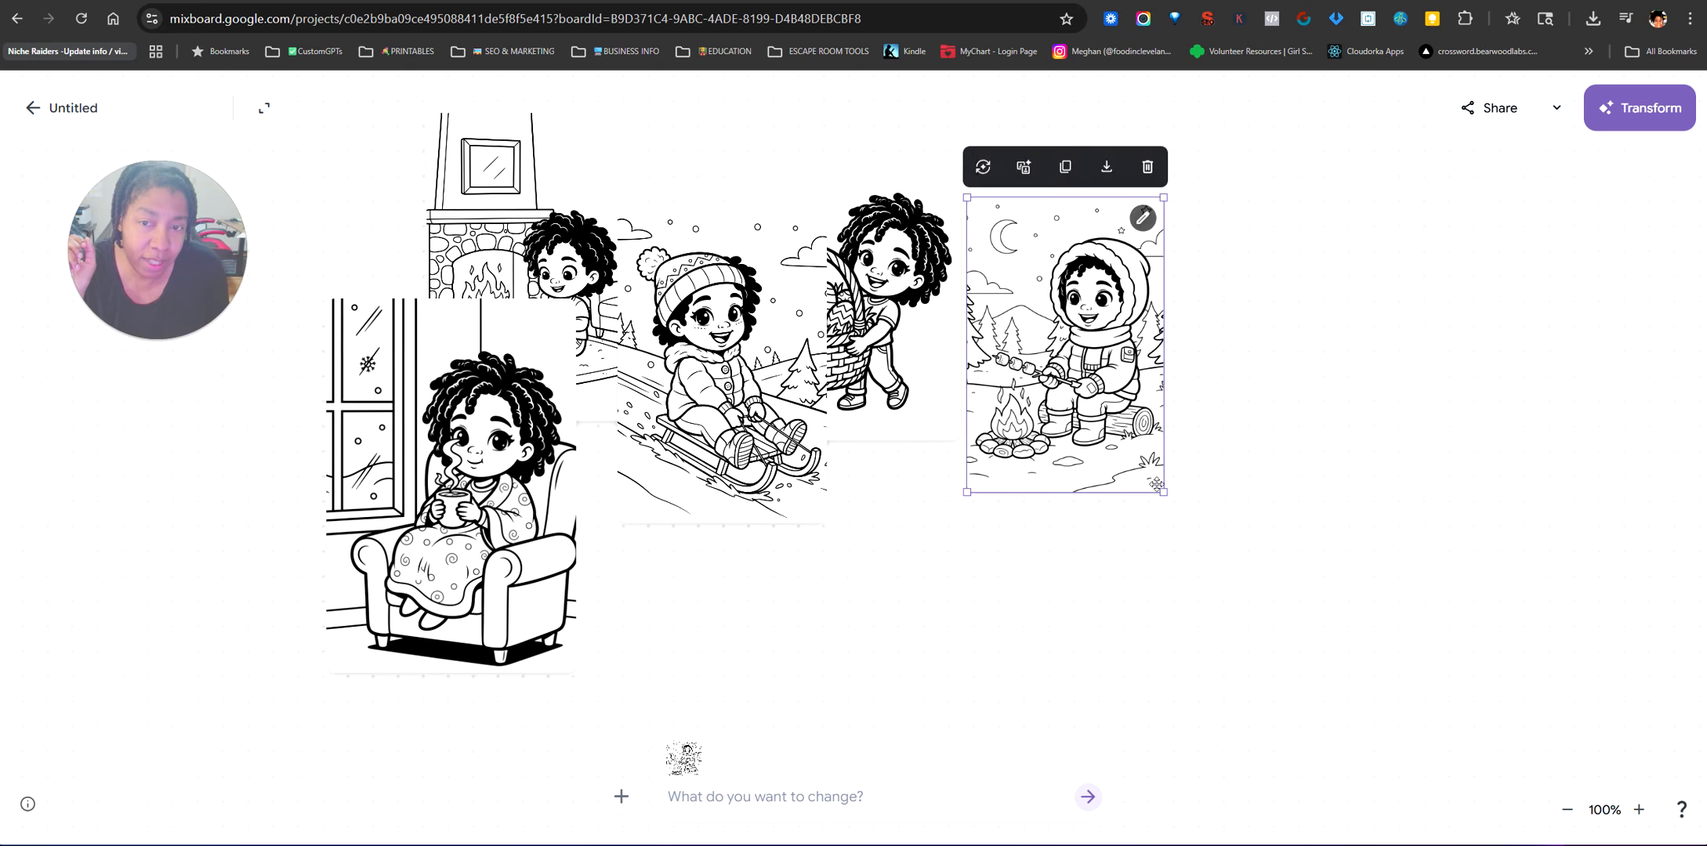
drag(1165, 495, 1202, 532)
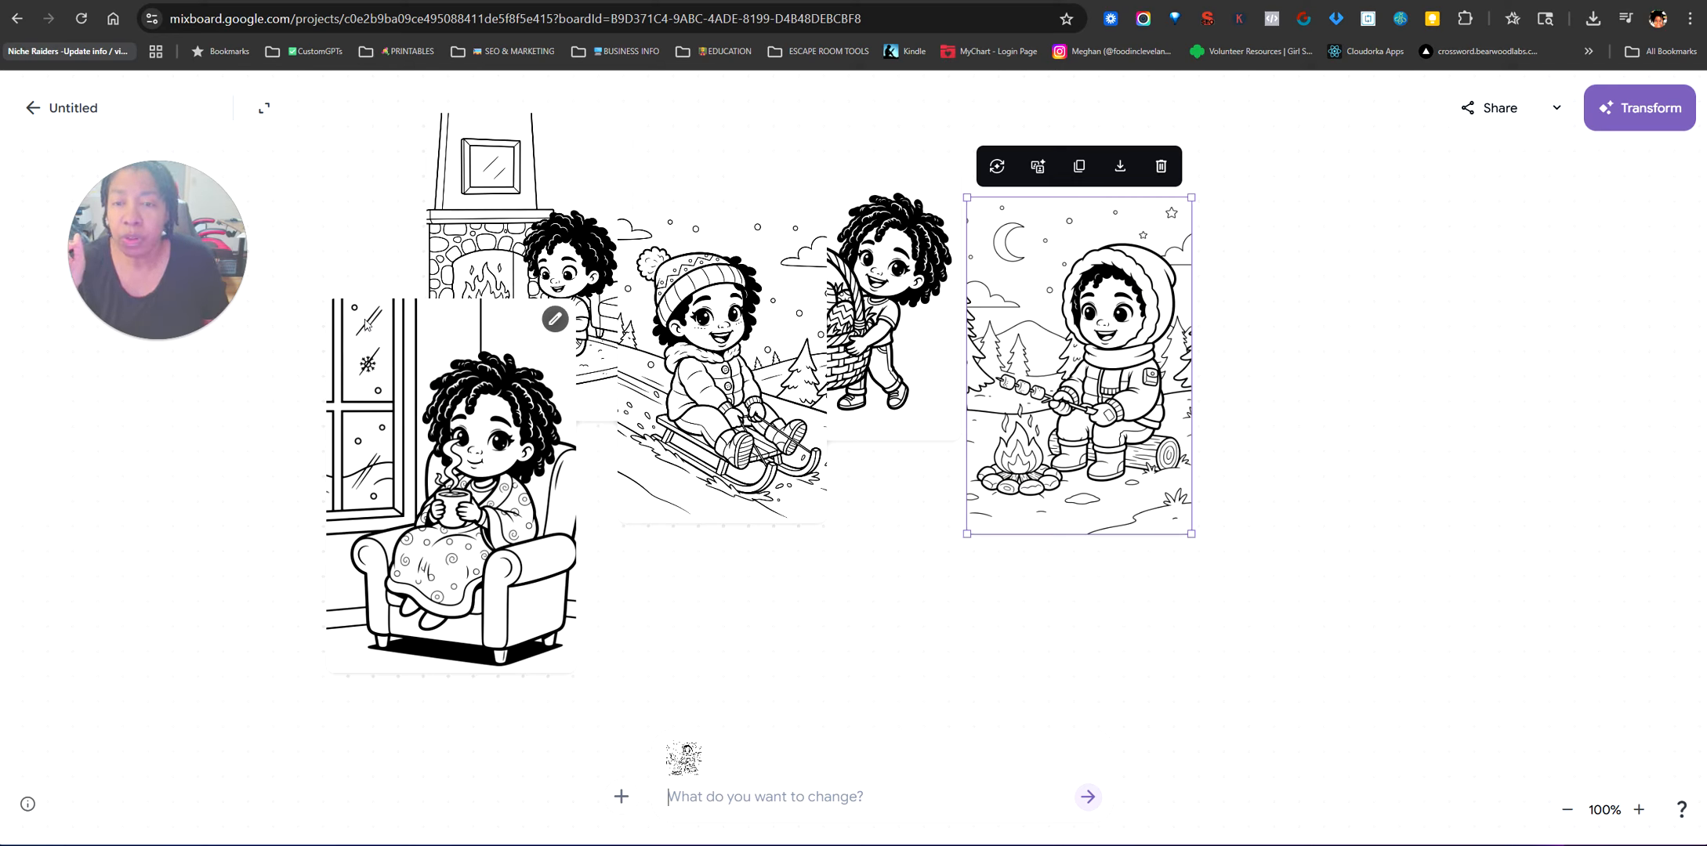
click(1119, 167)
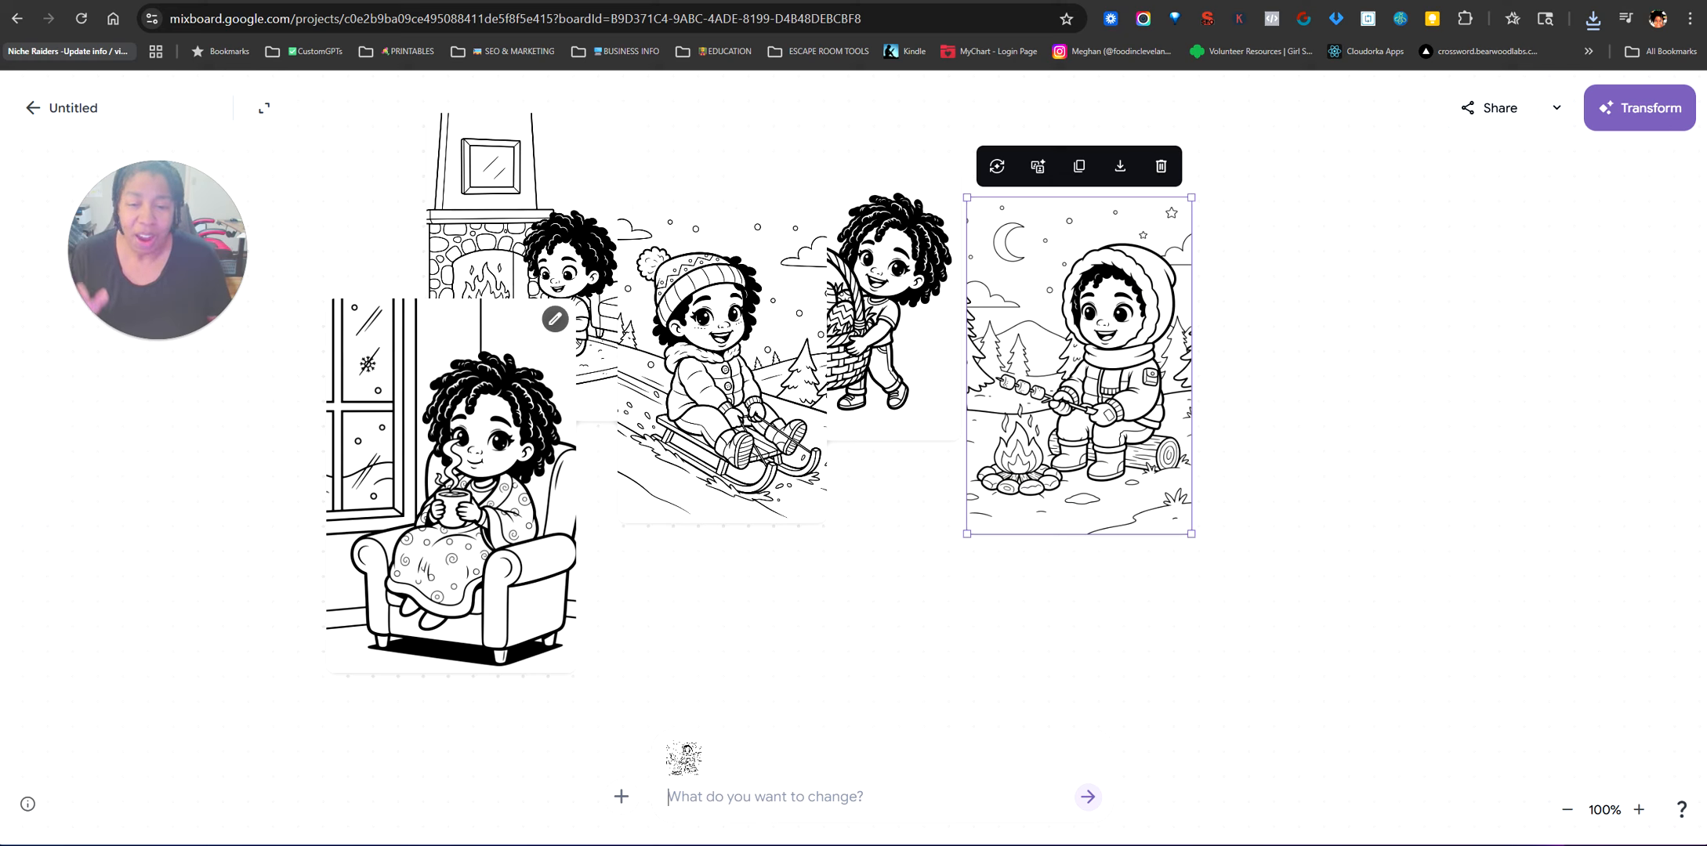
- Paste the copied prompt for the marshmallow-roasting image and set its number of images to 3
key(ctrl+v)
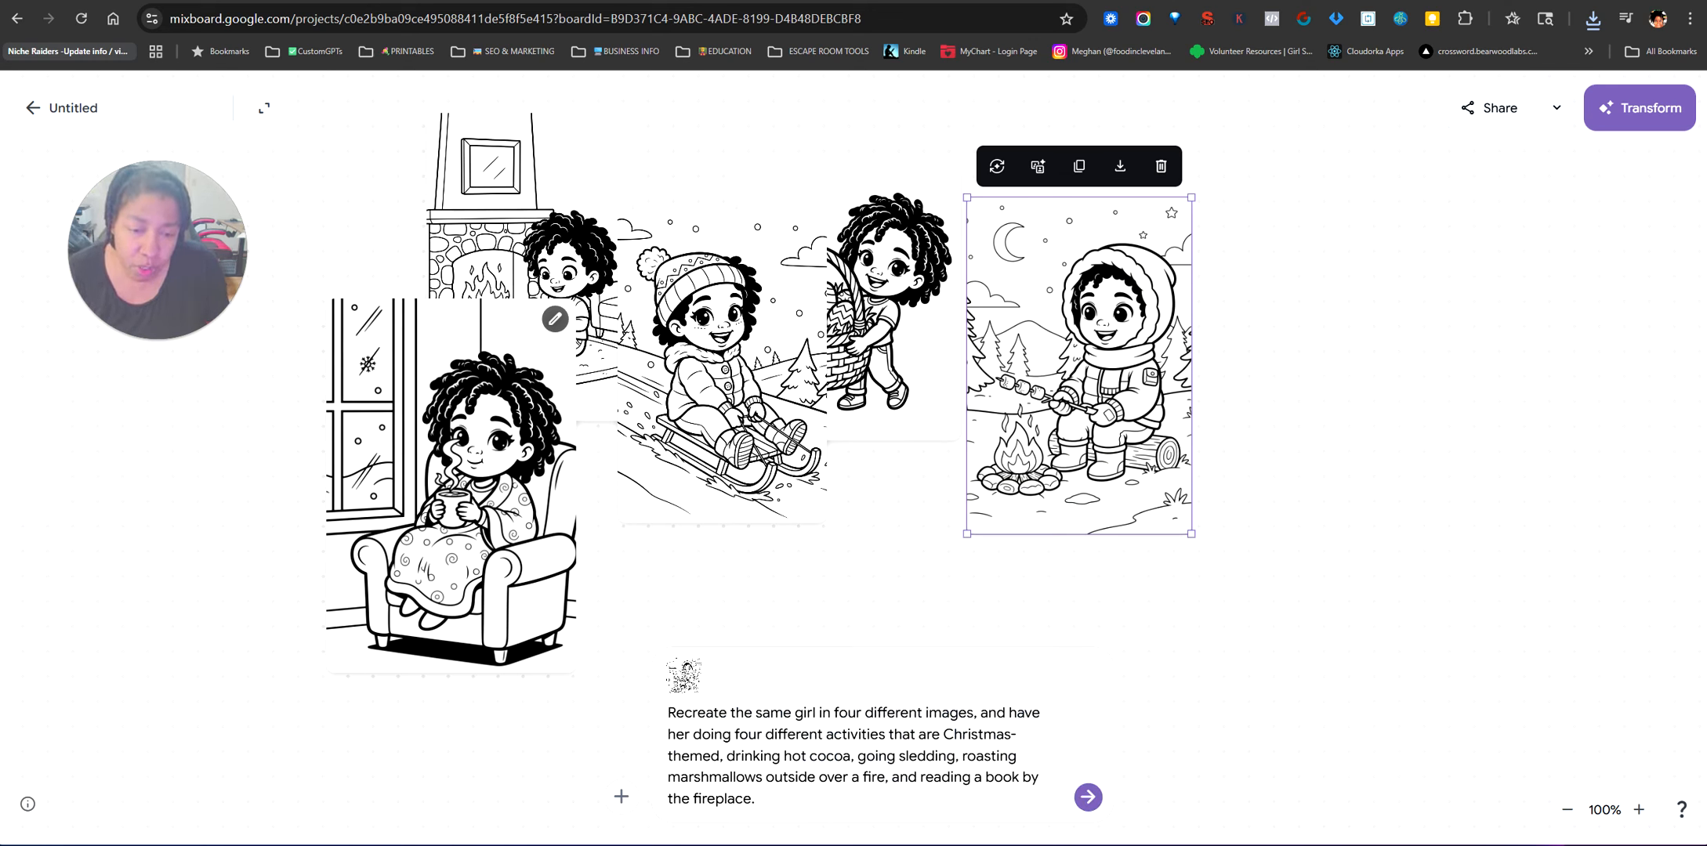
drag(834, 713, 857, 713)
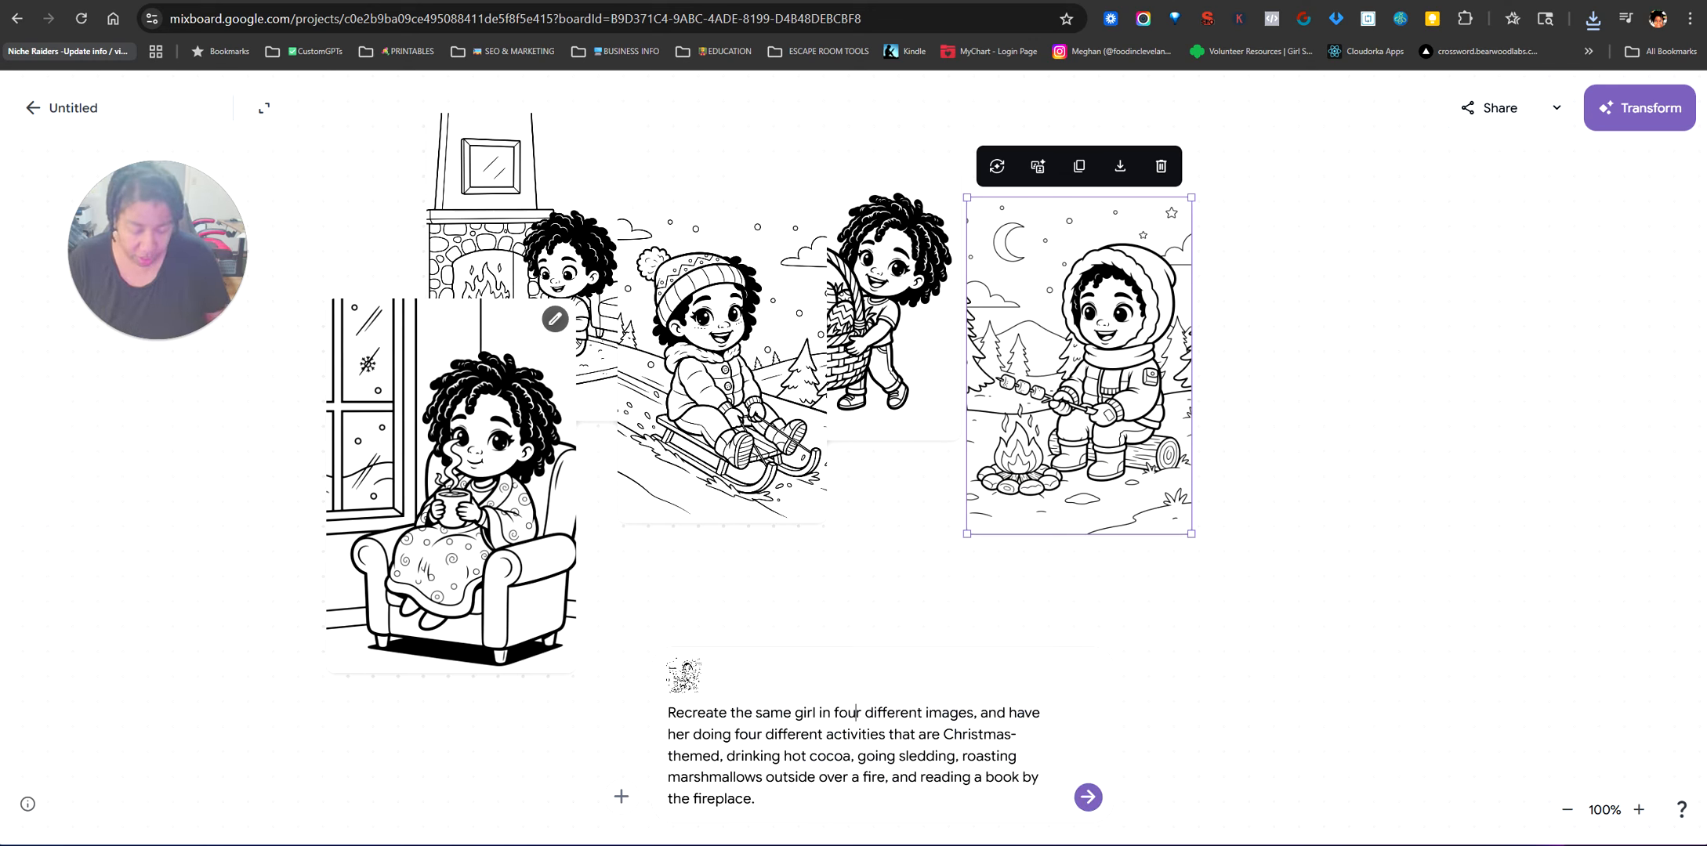
text(f)
key(BackSpace)
key(BackSpace)
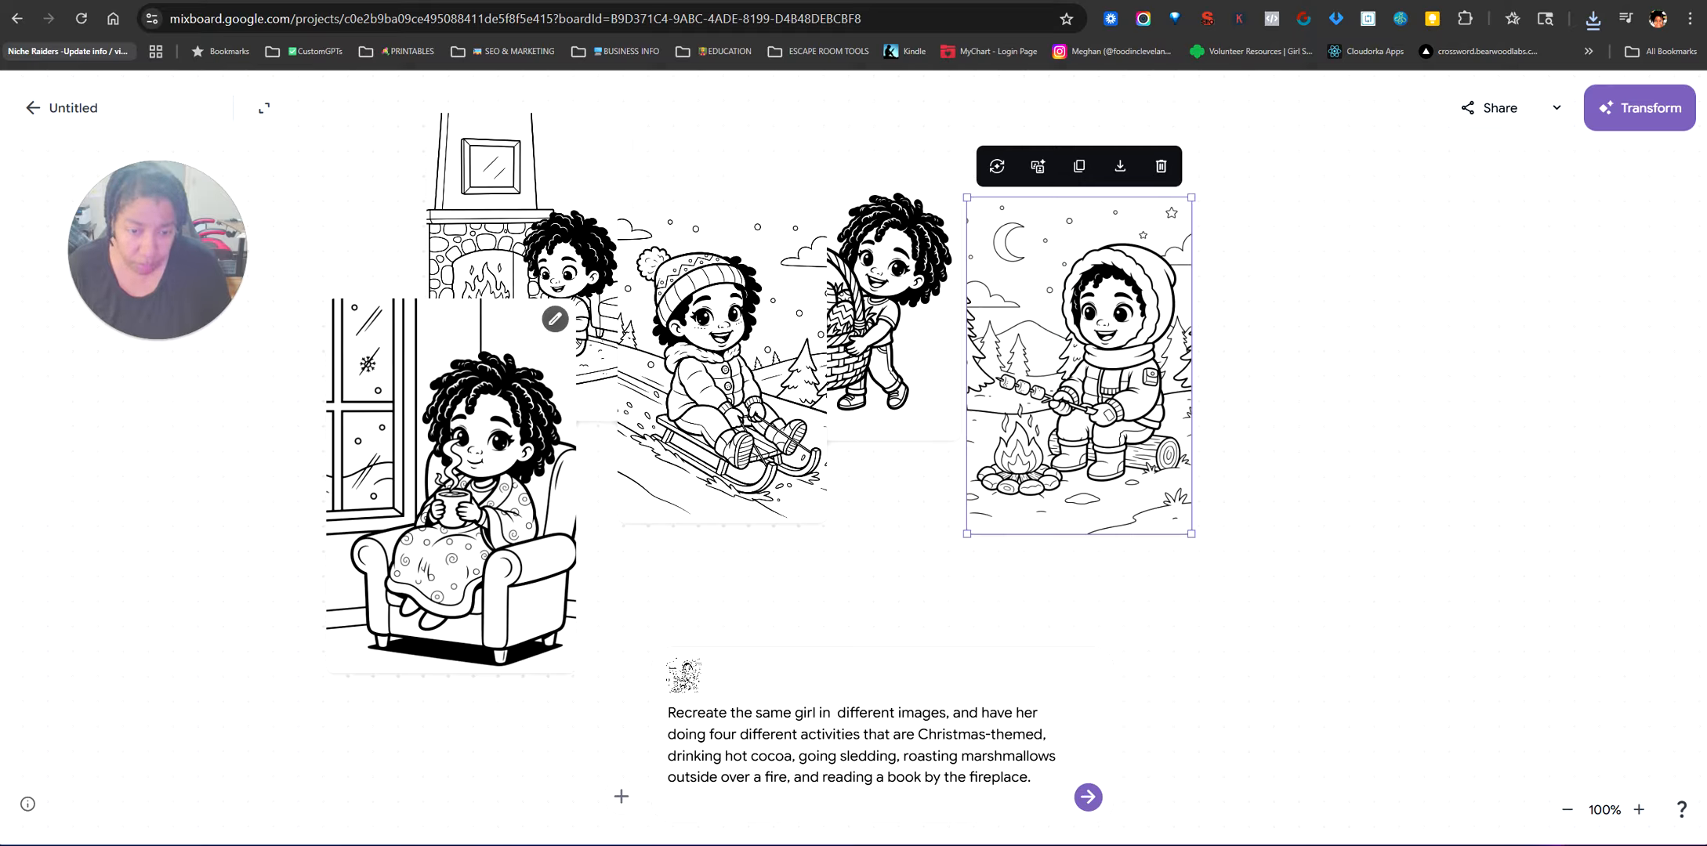
text(3)
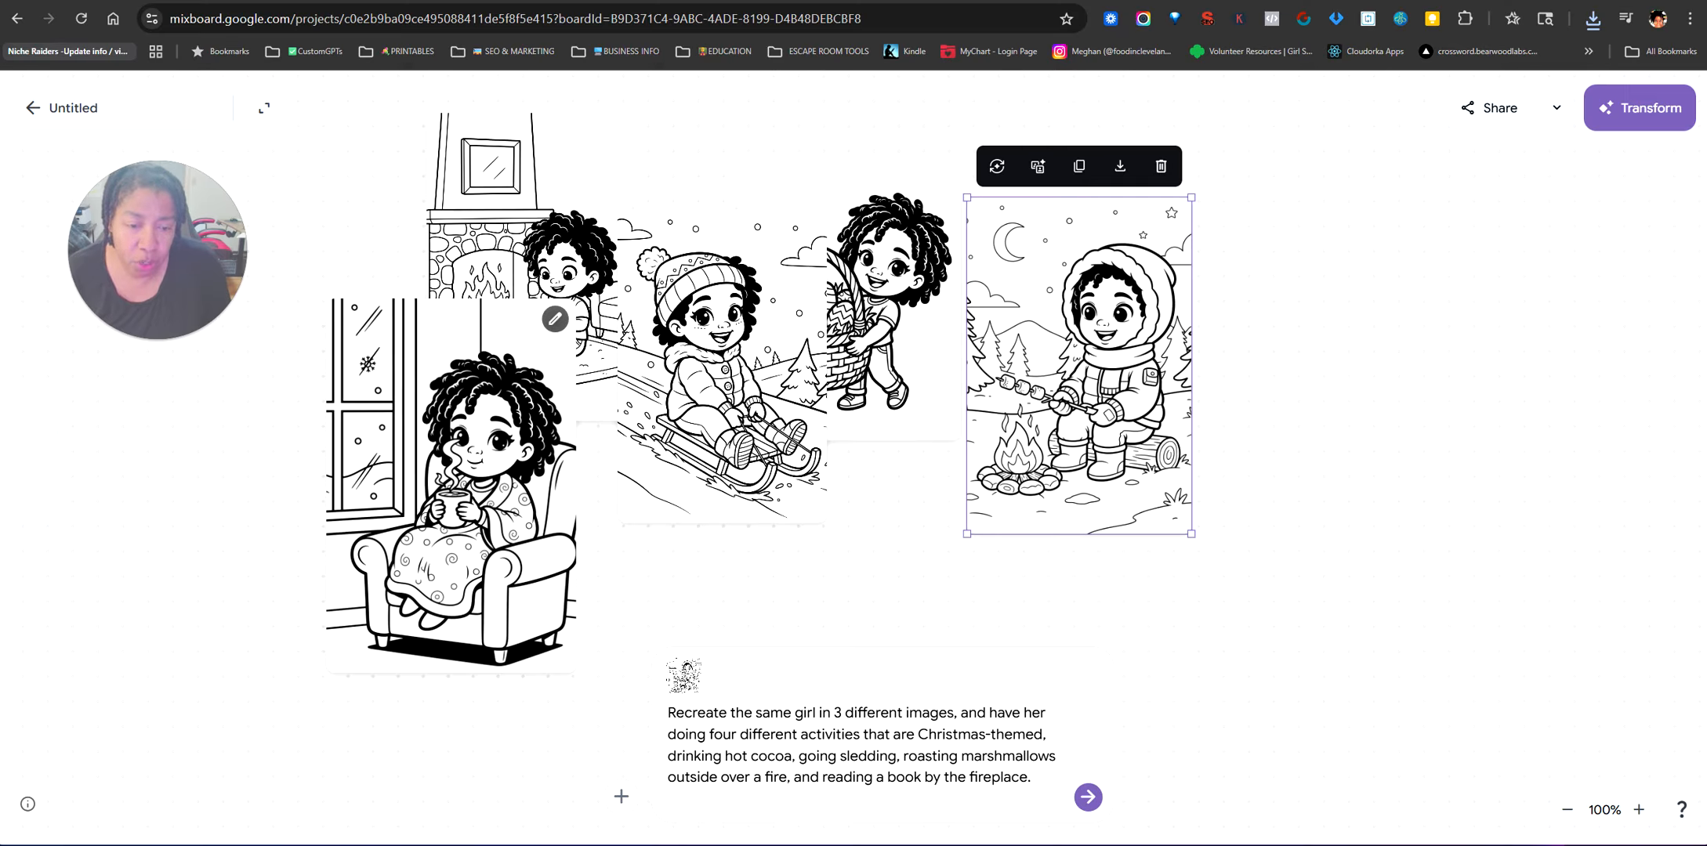
- Remove the list of winter activities from the prompt and replace "Christmas-themed" with "Easter-themed"
drag(1034, 777, 668, 756)
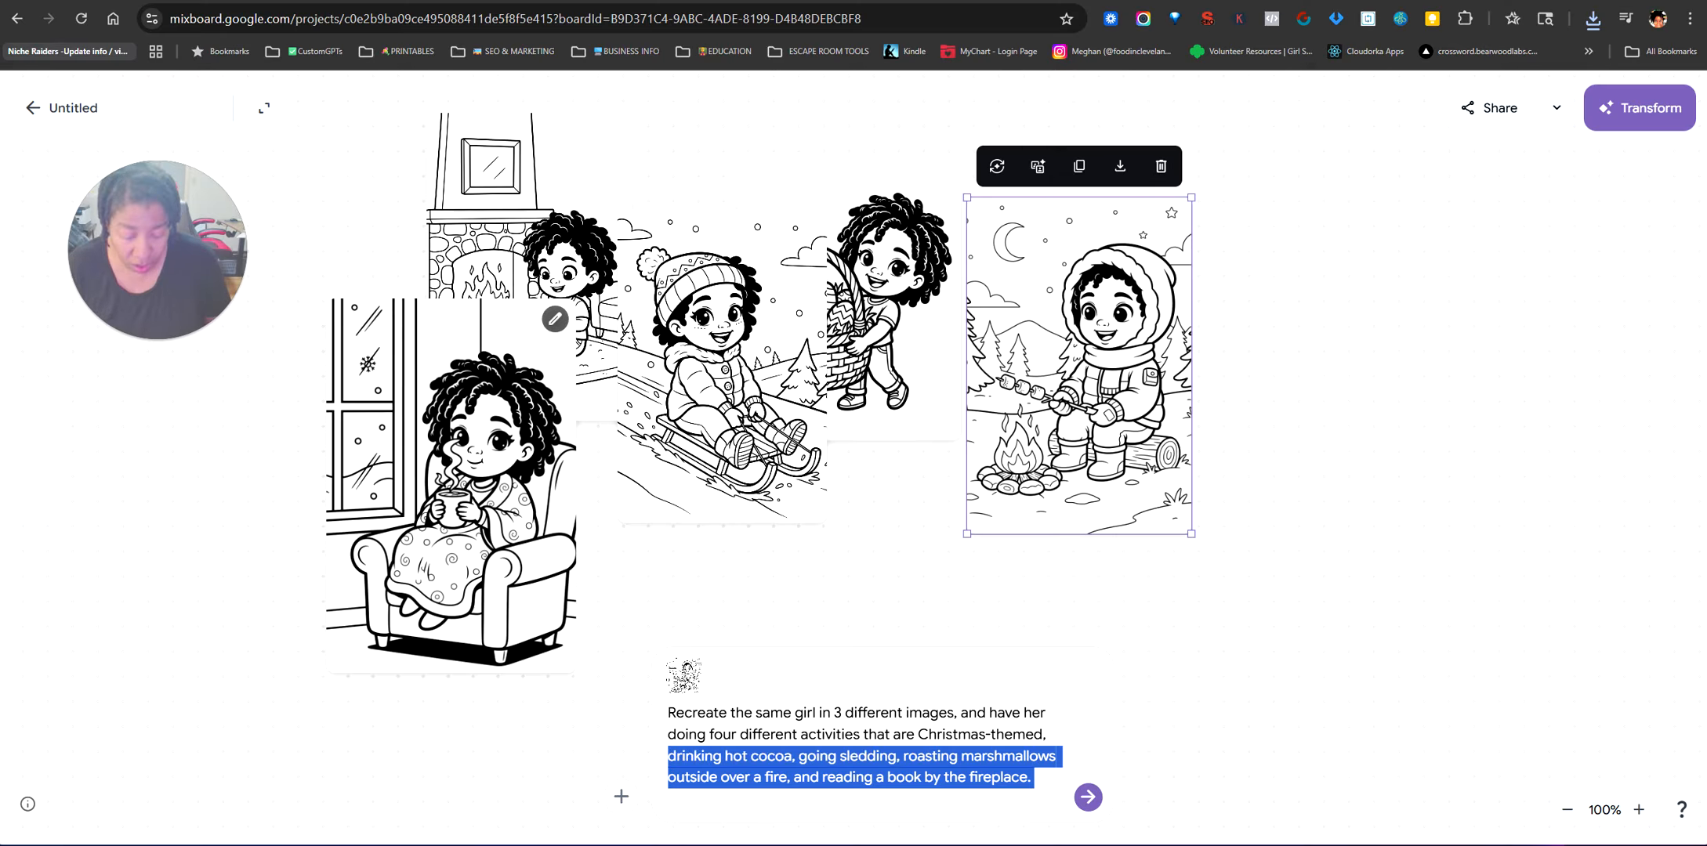
key(BackSpace)
key(BackSpace)
key(BackSpace)
key(BackSpace)
key(BackSpace)
key(BackSpace)
key(BackSpace)
key(BackSpace)
key(BackSpace)
key(BackSpace)
key(BackSpace)
key(BackSpace)
key(BackSpace)
key(BackSpace)
key(BackSpace)
key(BackSpace)
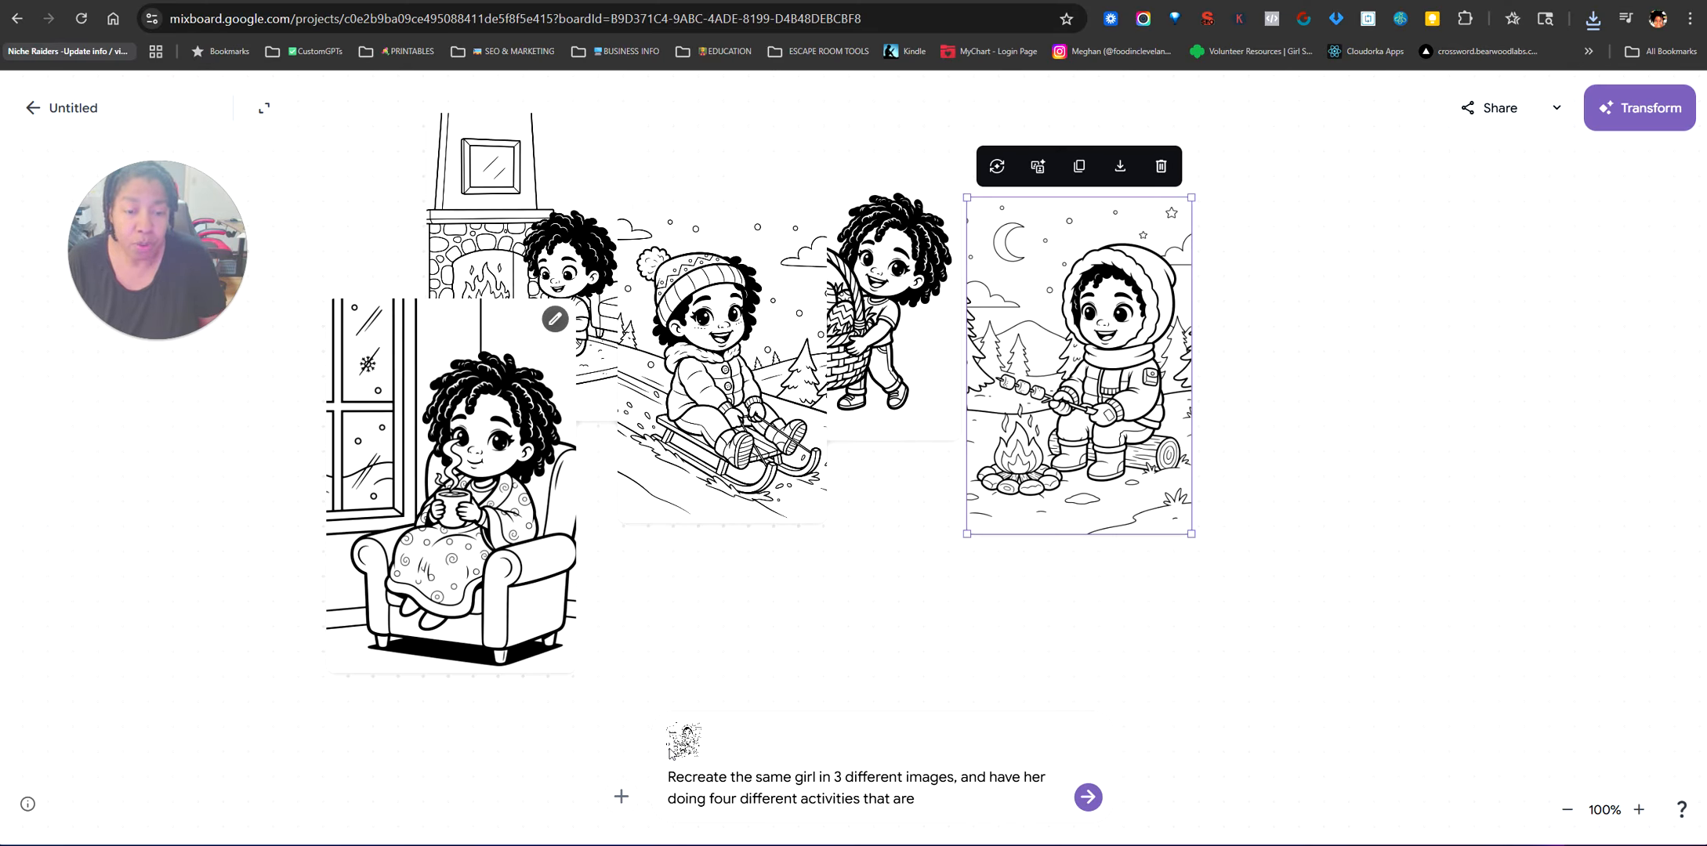
text(Easter)
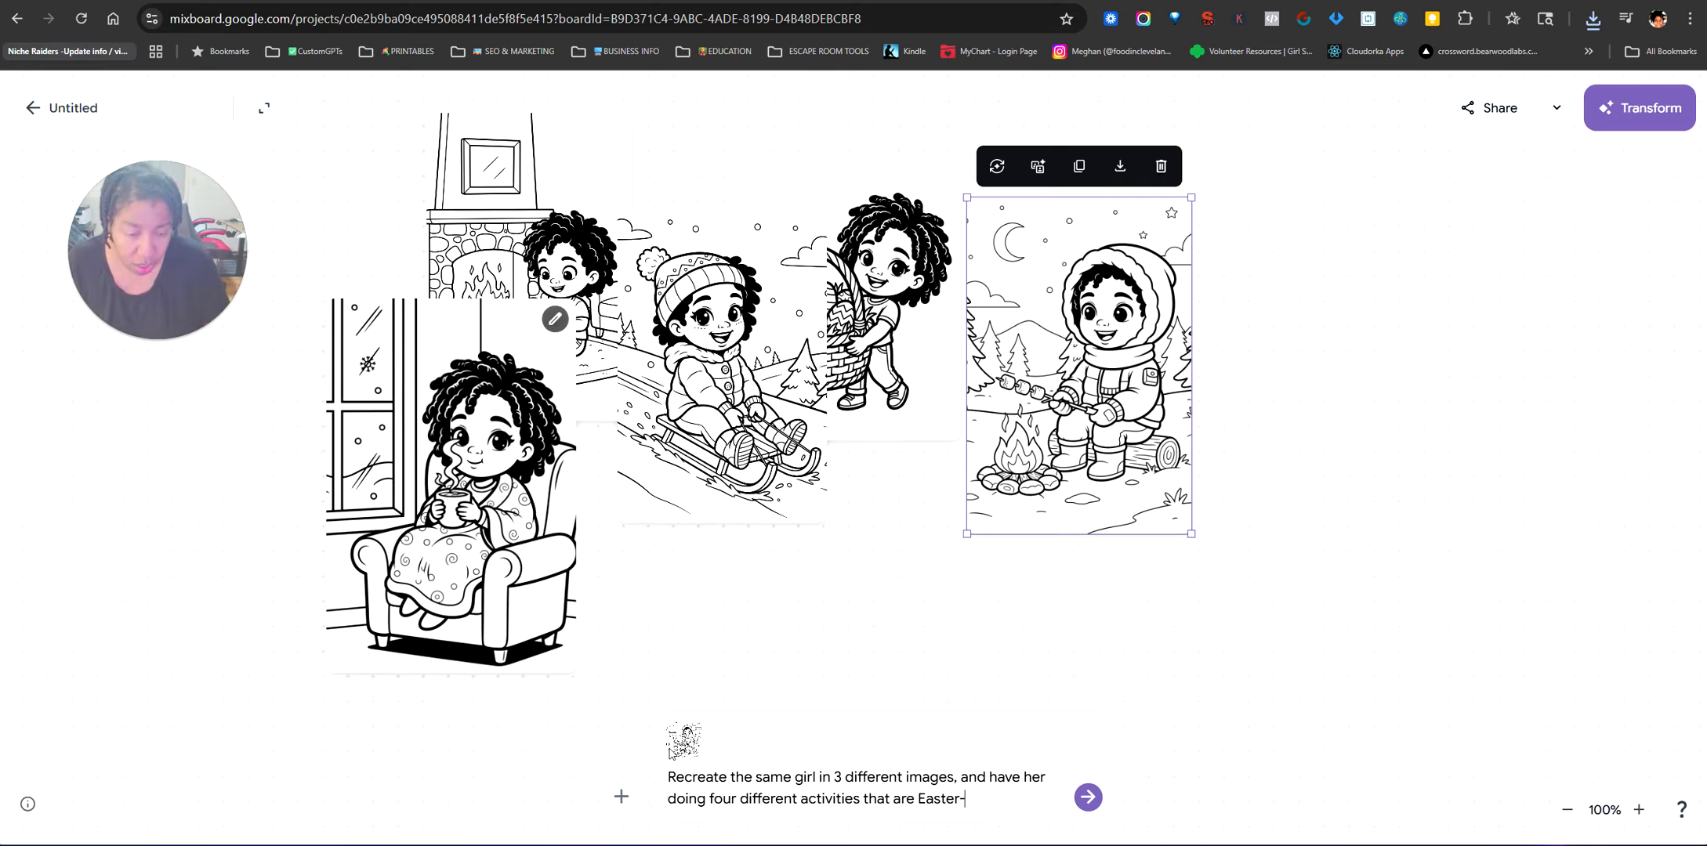
text(-themed)
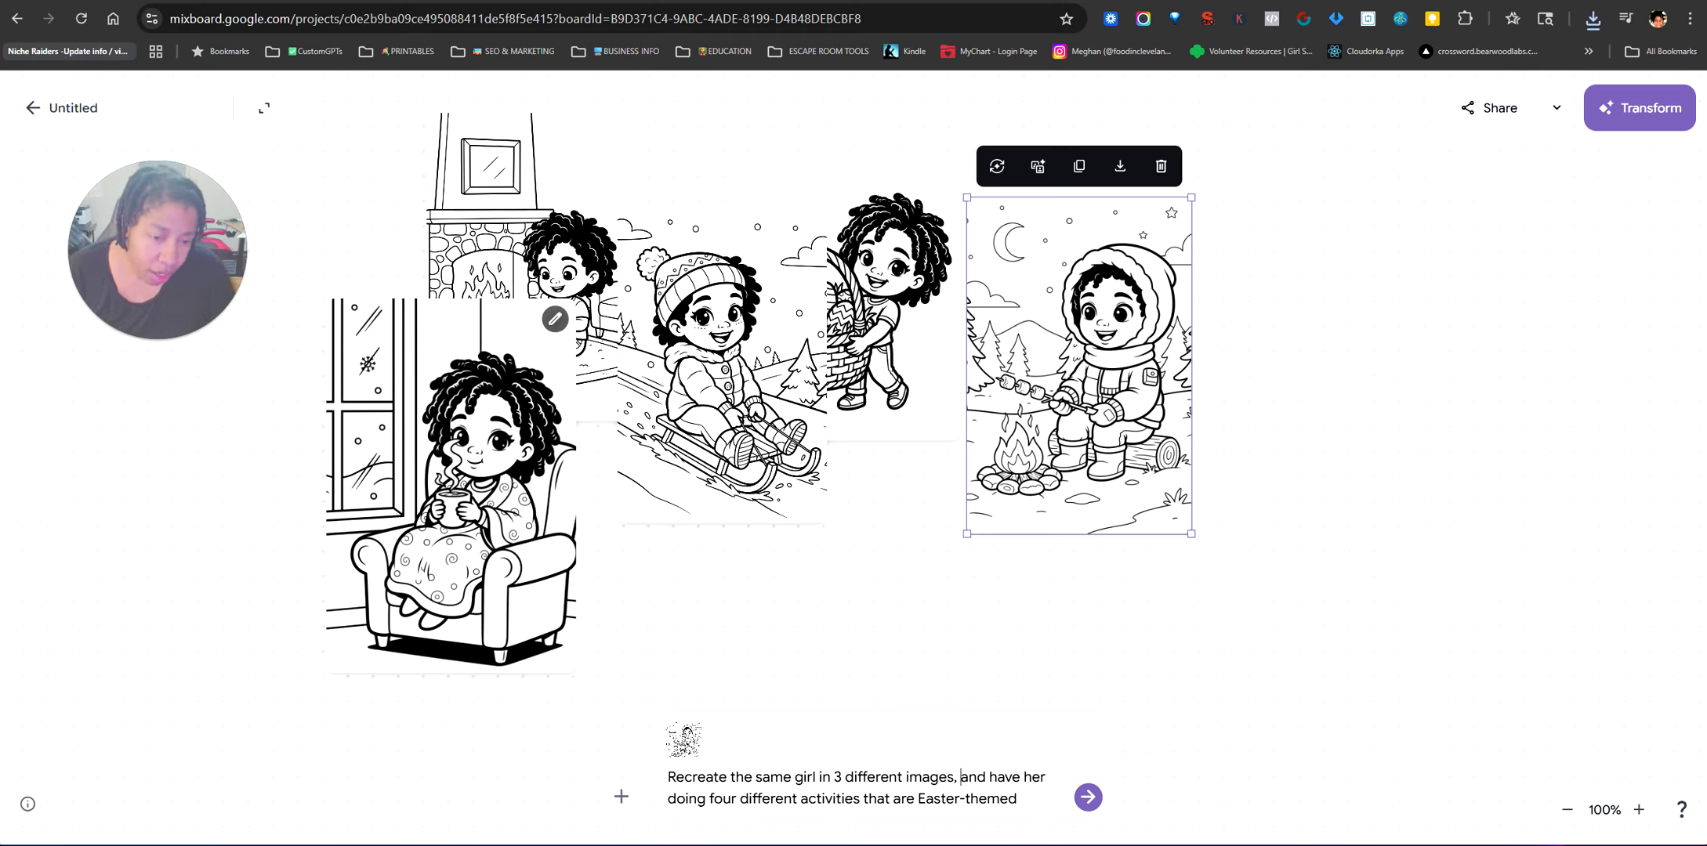
text(ha)
key(BackSpace)
key(BackSpace)
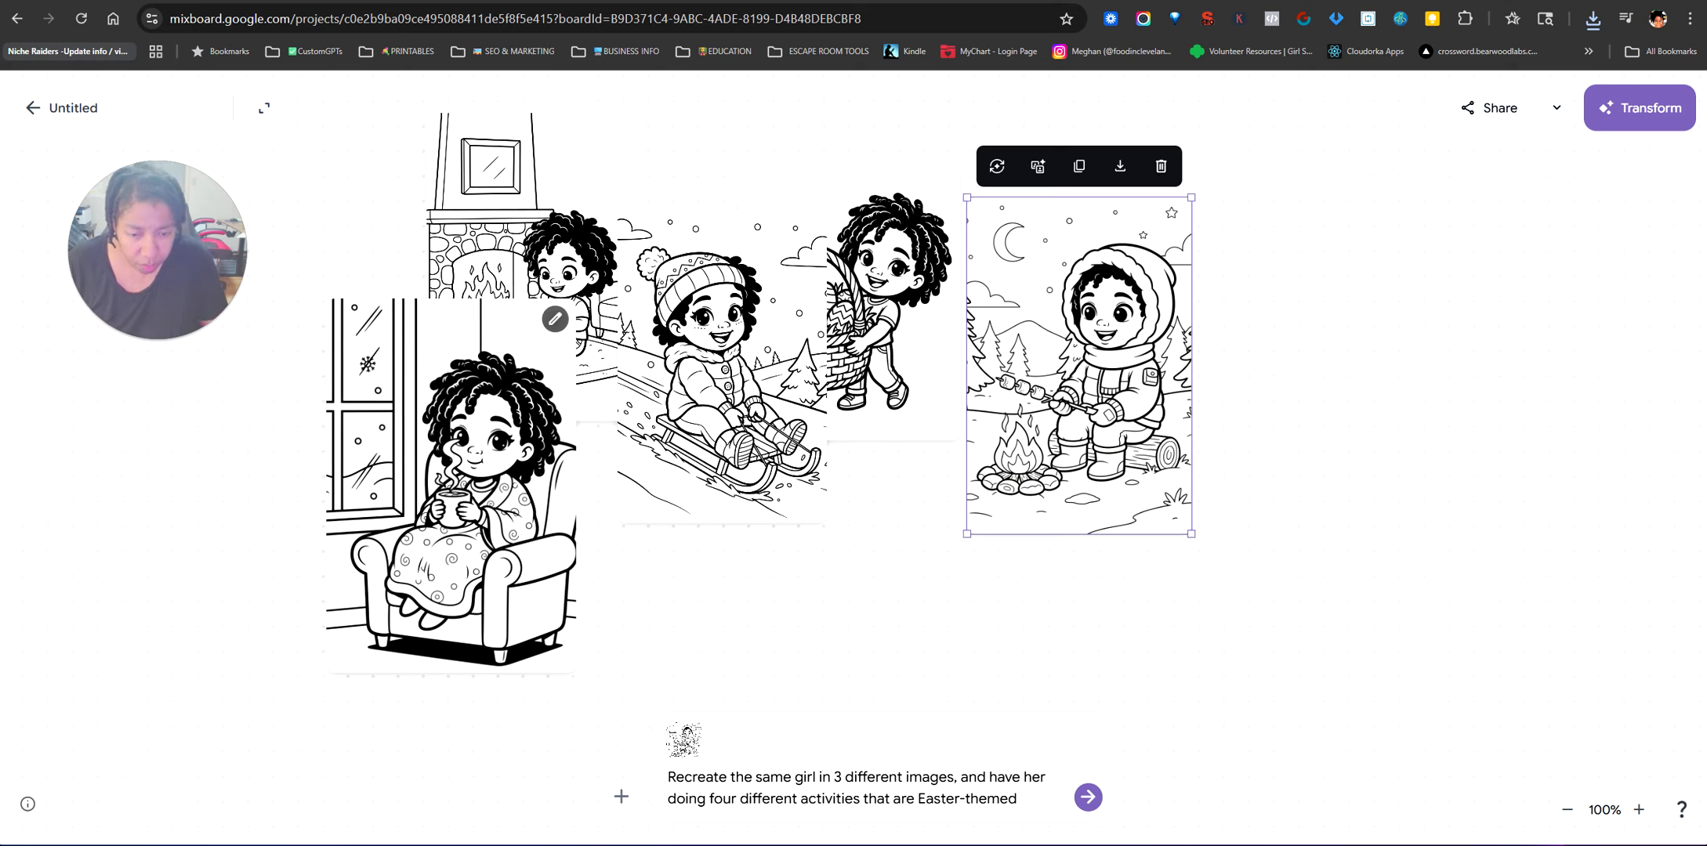
text(have her )
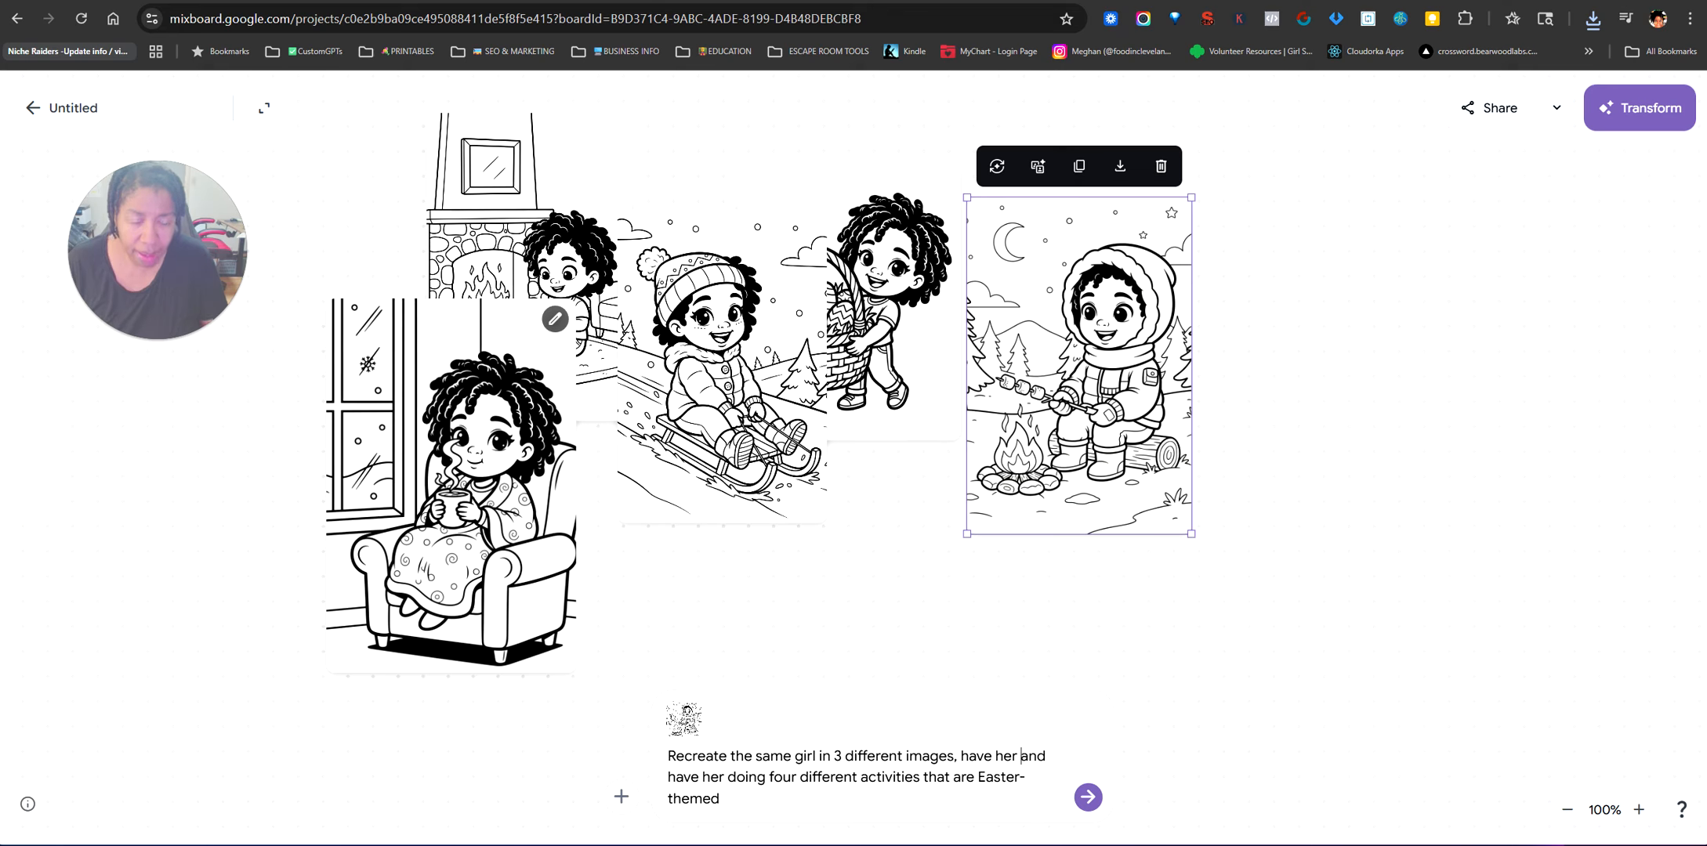
text(wearing )
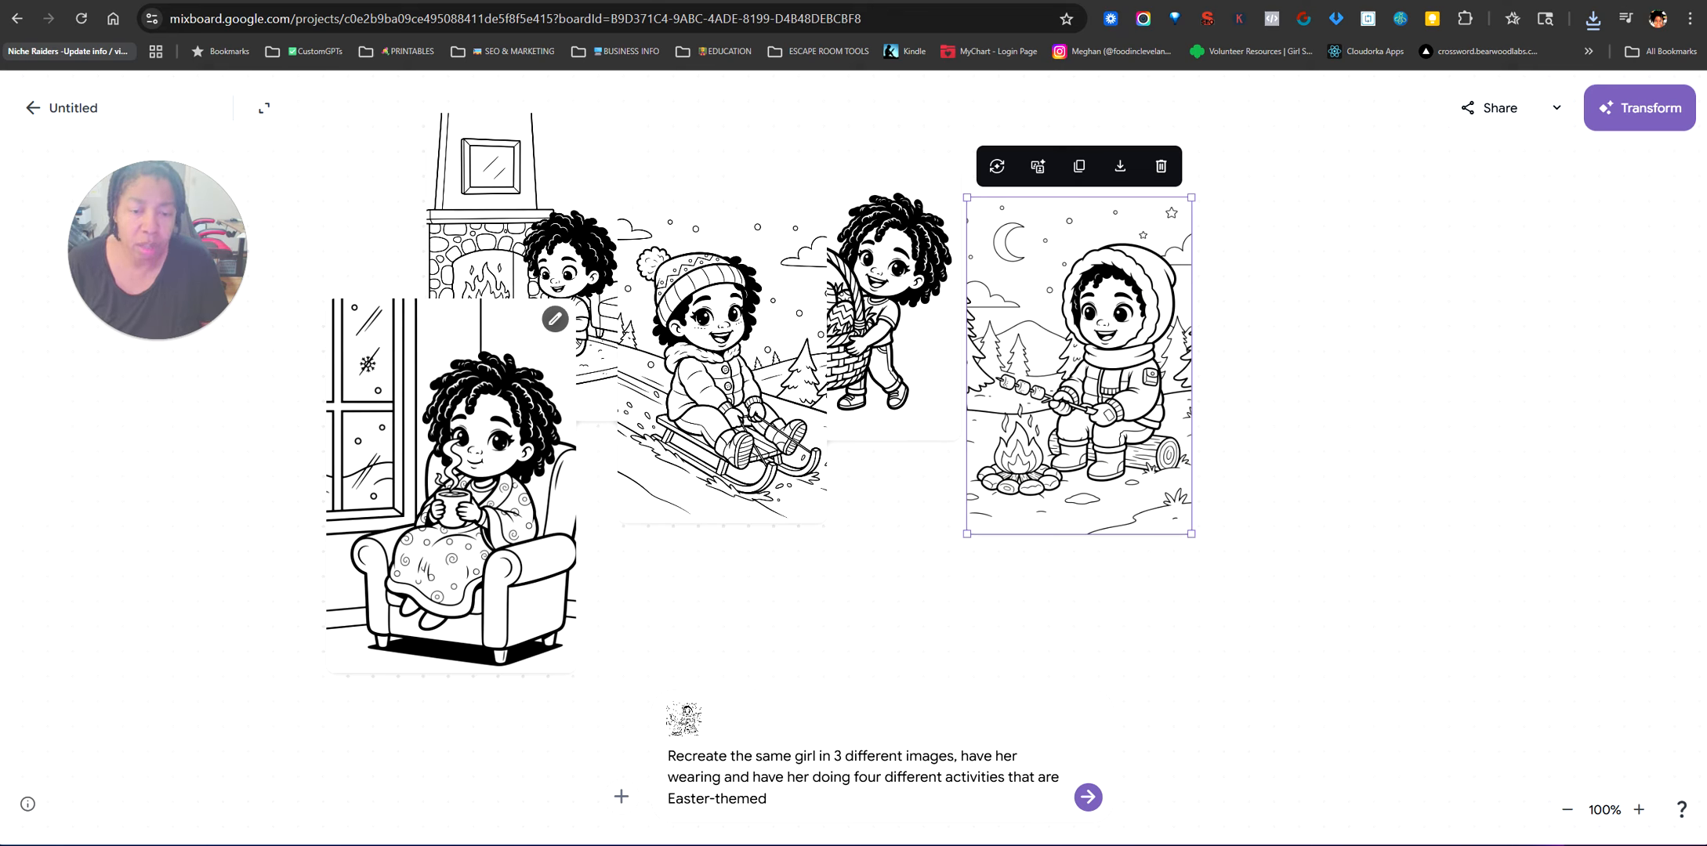
text(3 different)
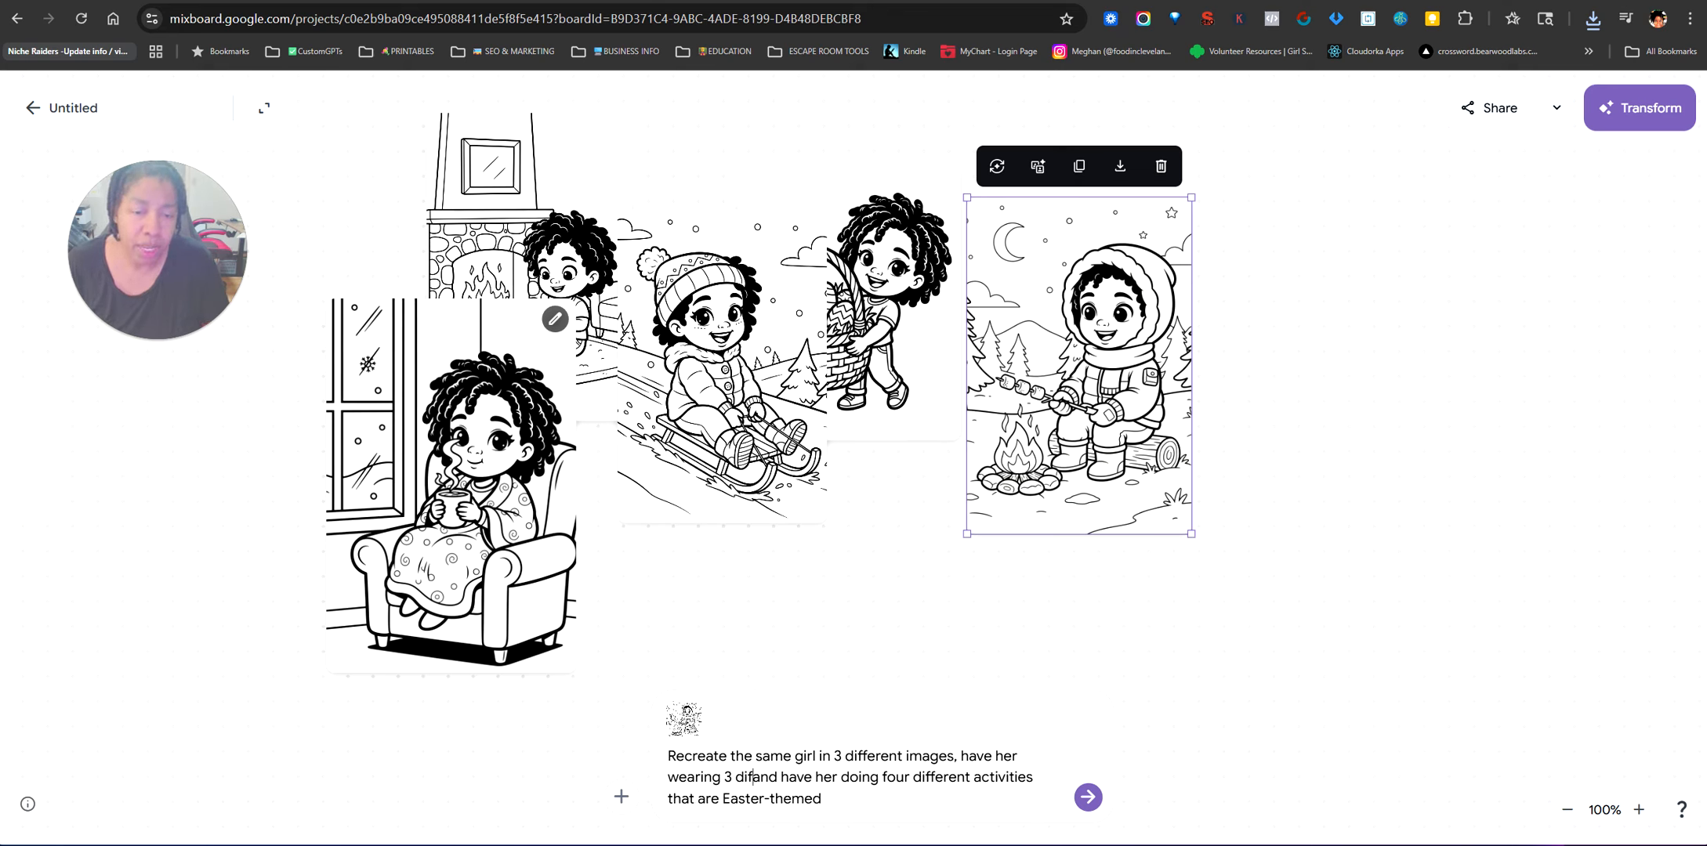
text( outfit)
key(BackSpace)
key(BackSpace)
key(BackSpace)
key(BackSpace)
key(BackSpace)
key(BackSpace)
key(BackSpace)
key(BackSpace)
key(BackSpace)
key(BackSpace)
key(BackSpace)
key(BackSpace)
key(BackSpace)
key(BackSpace)
key(BackSpace)
key(BackSpace)
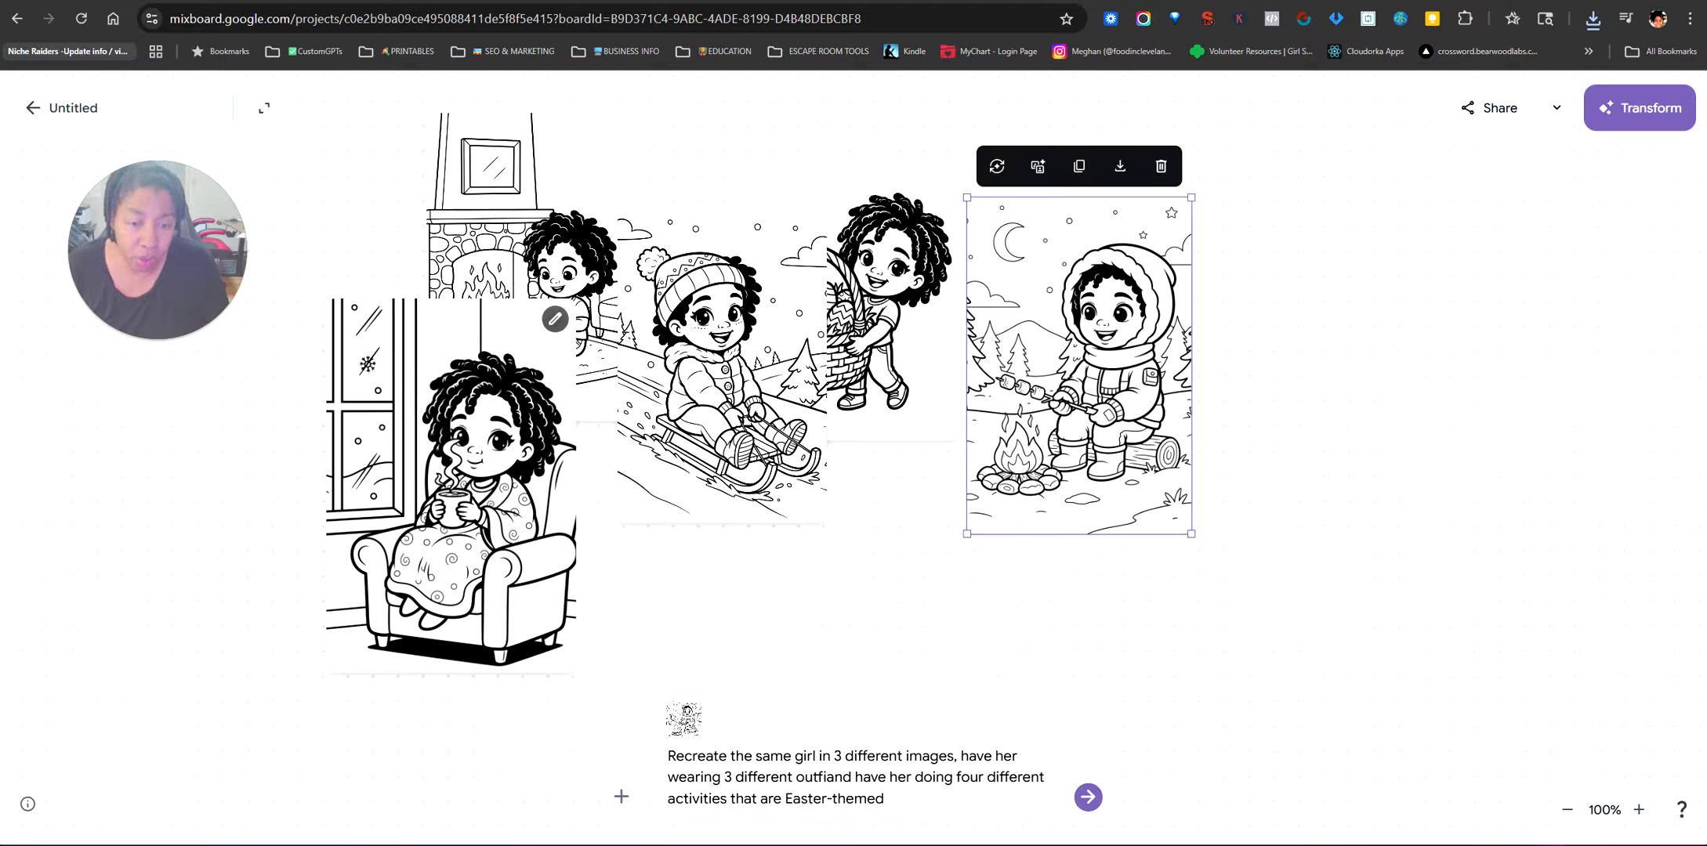
key(BackSpace)
key(BackSpace)
key(BackSpace)
key(BackSpace)
key(BackSpace)
key(BackSpace)
key(BackSpace)
key(BackSpace)
key(BackSpace)
key(BackSpace)
key(BackSpace)
key(BackSpace)
key(BackSpace)
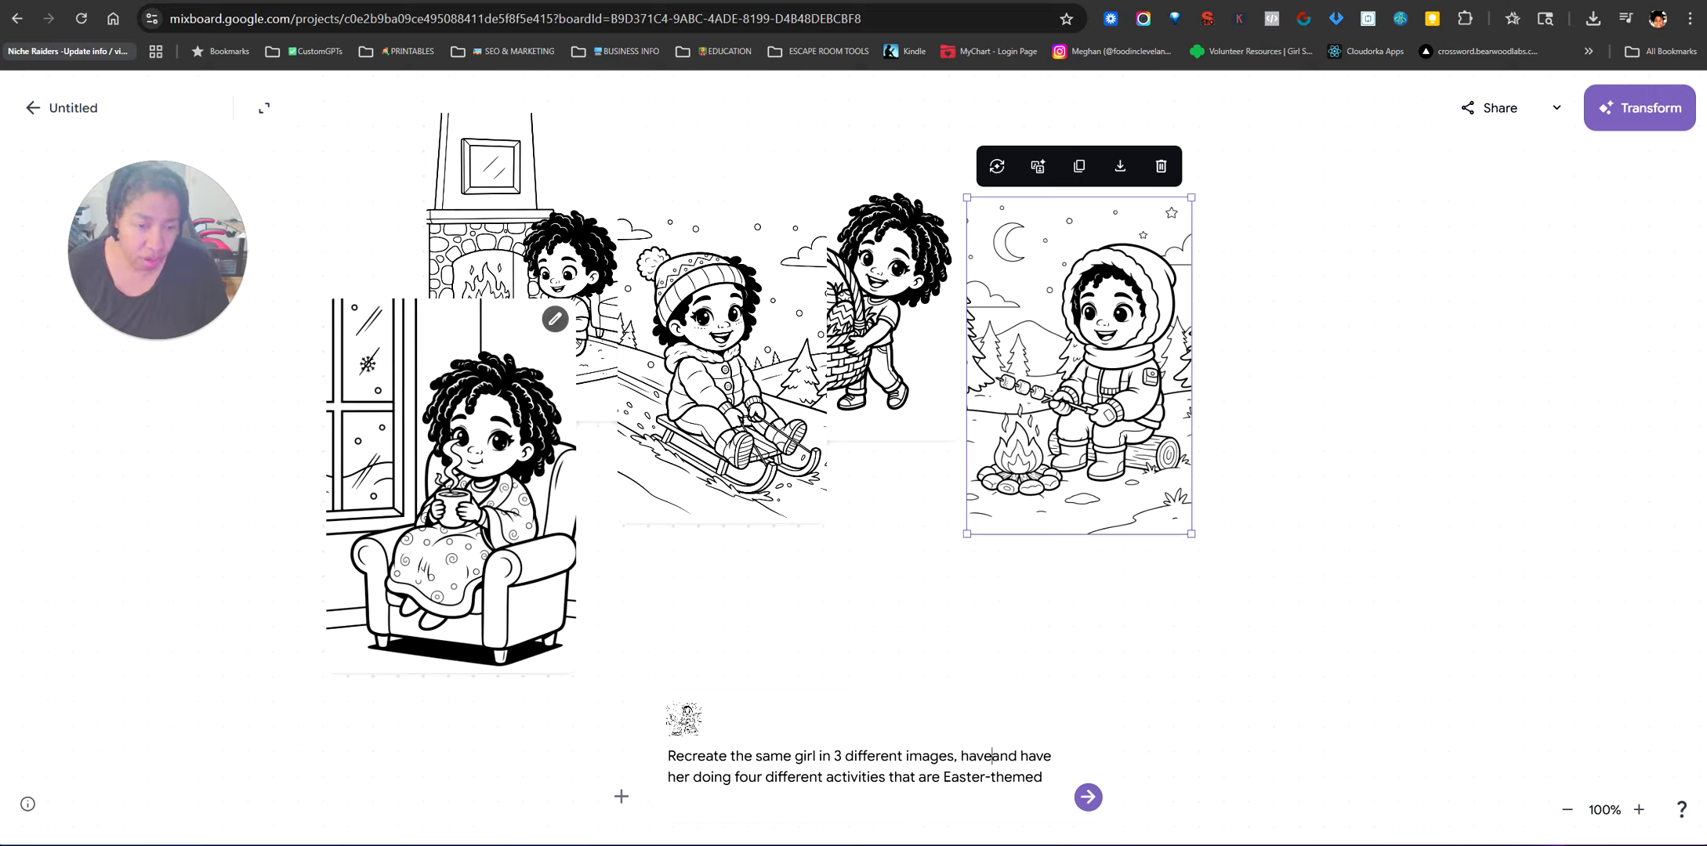
text(a)
key(BackSpace)
key(BackSpace)
key(BackSpace)
key(BackSpace)
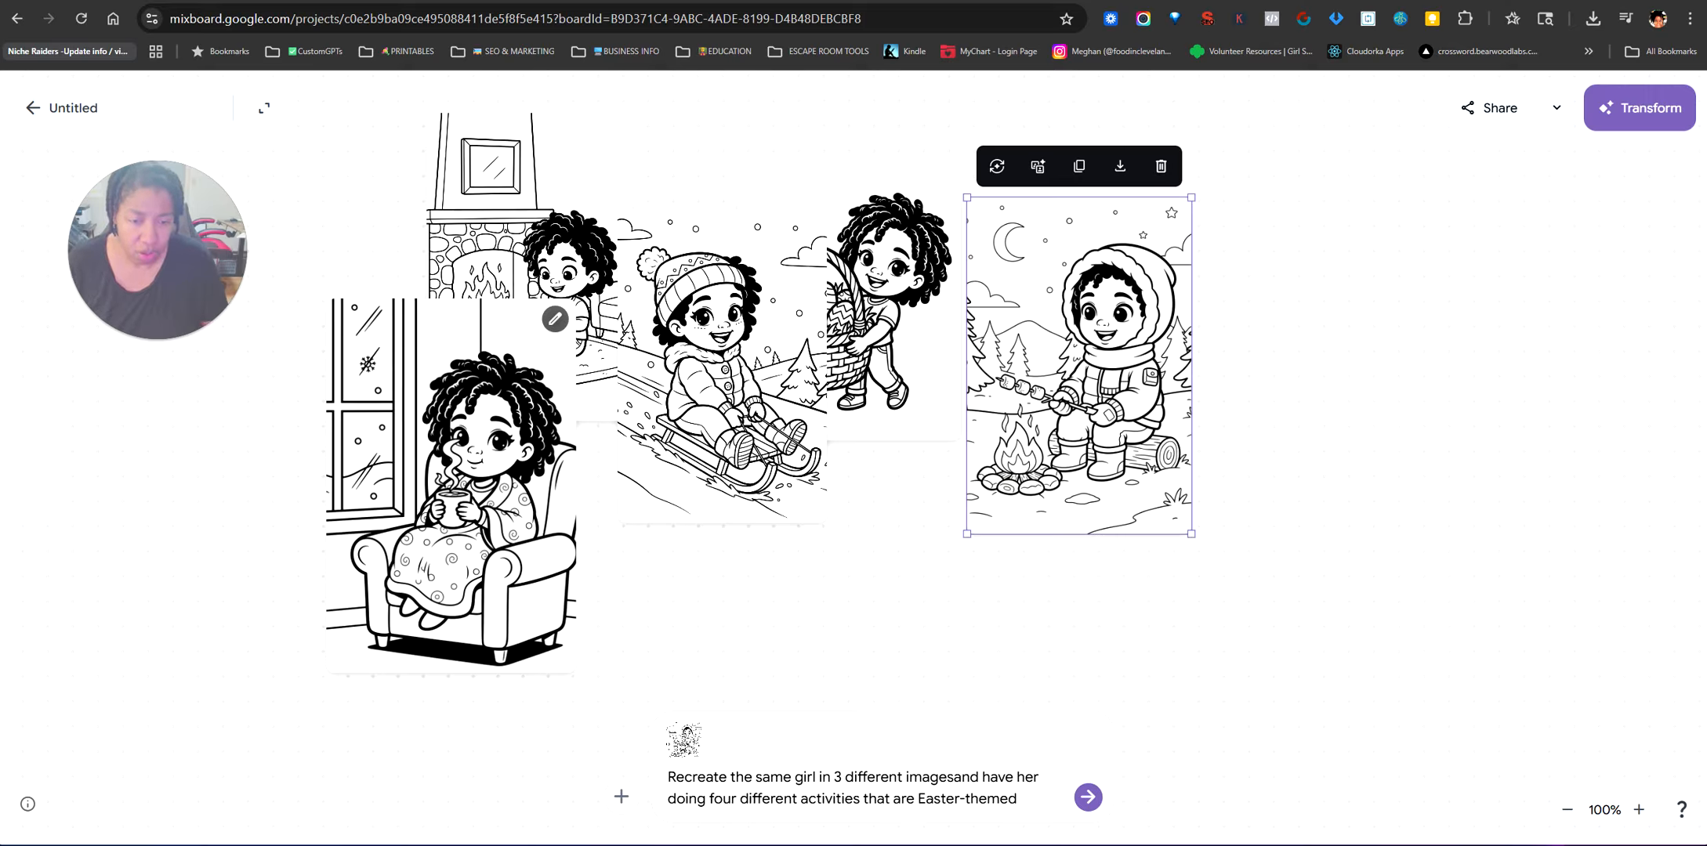
- Add "with three different hairstyles," to the prompt right after "3 different images"
text(with )
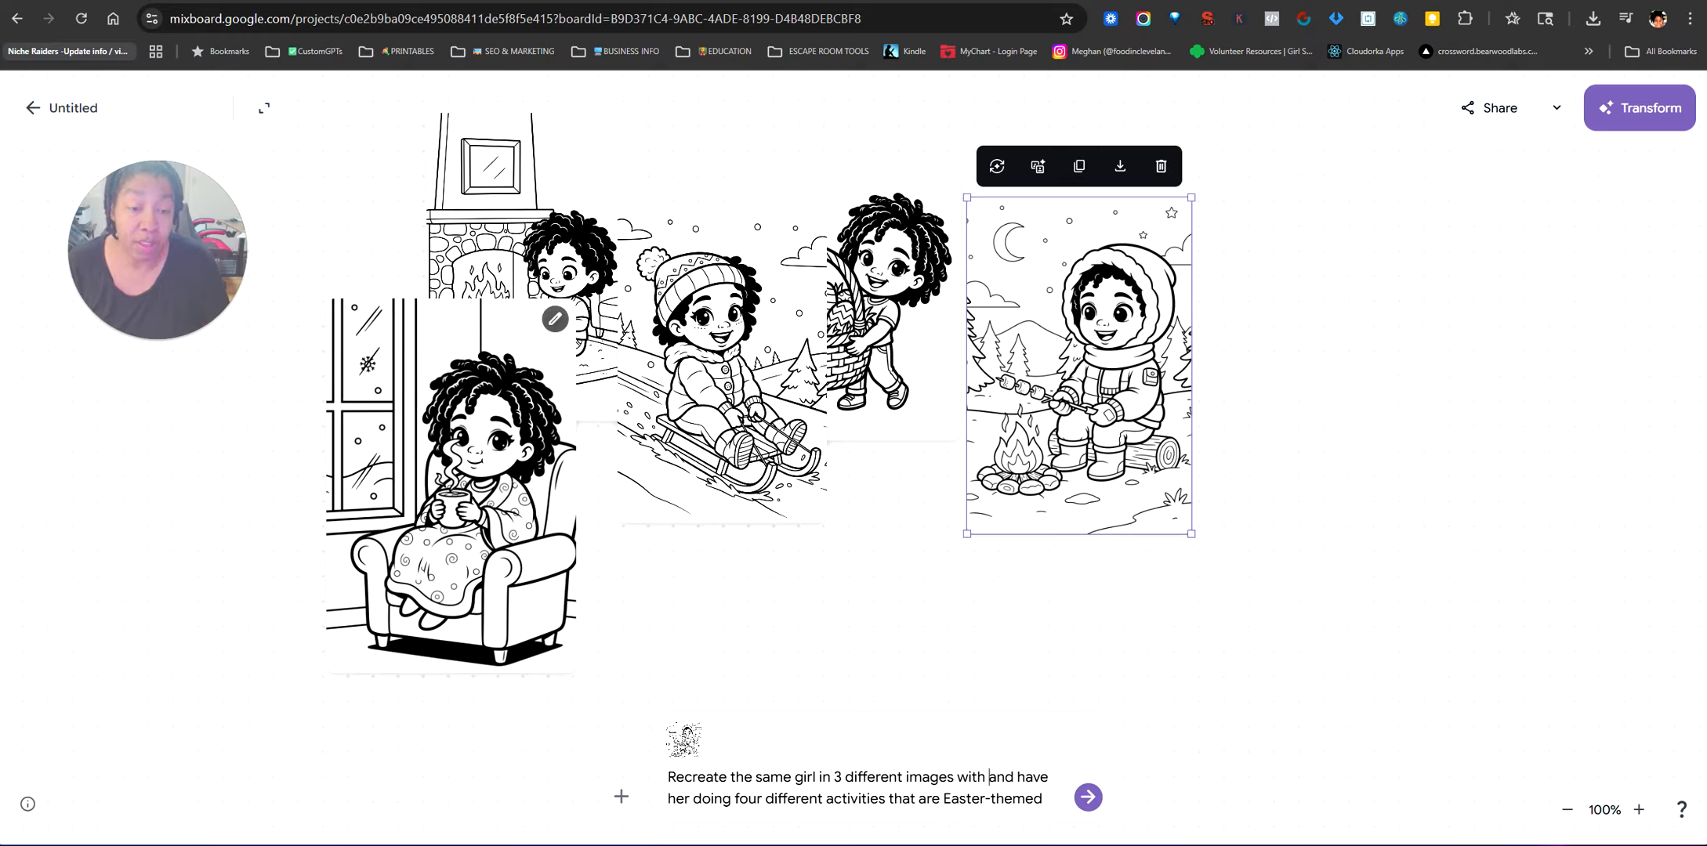
text(three diffe)
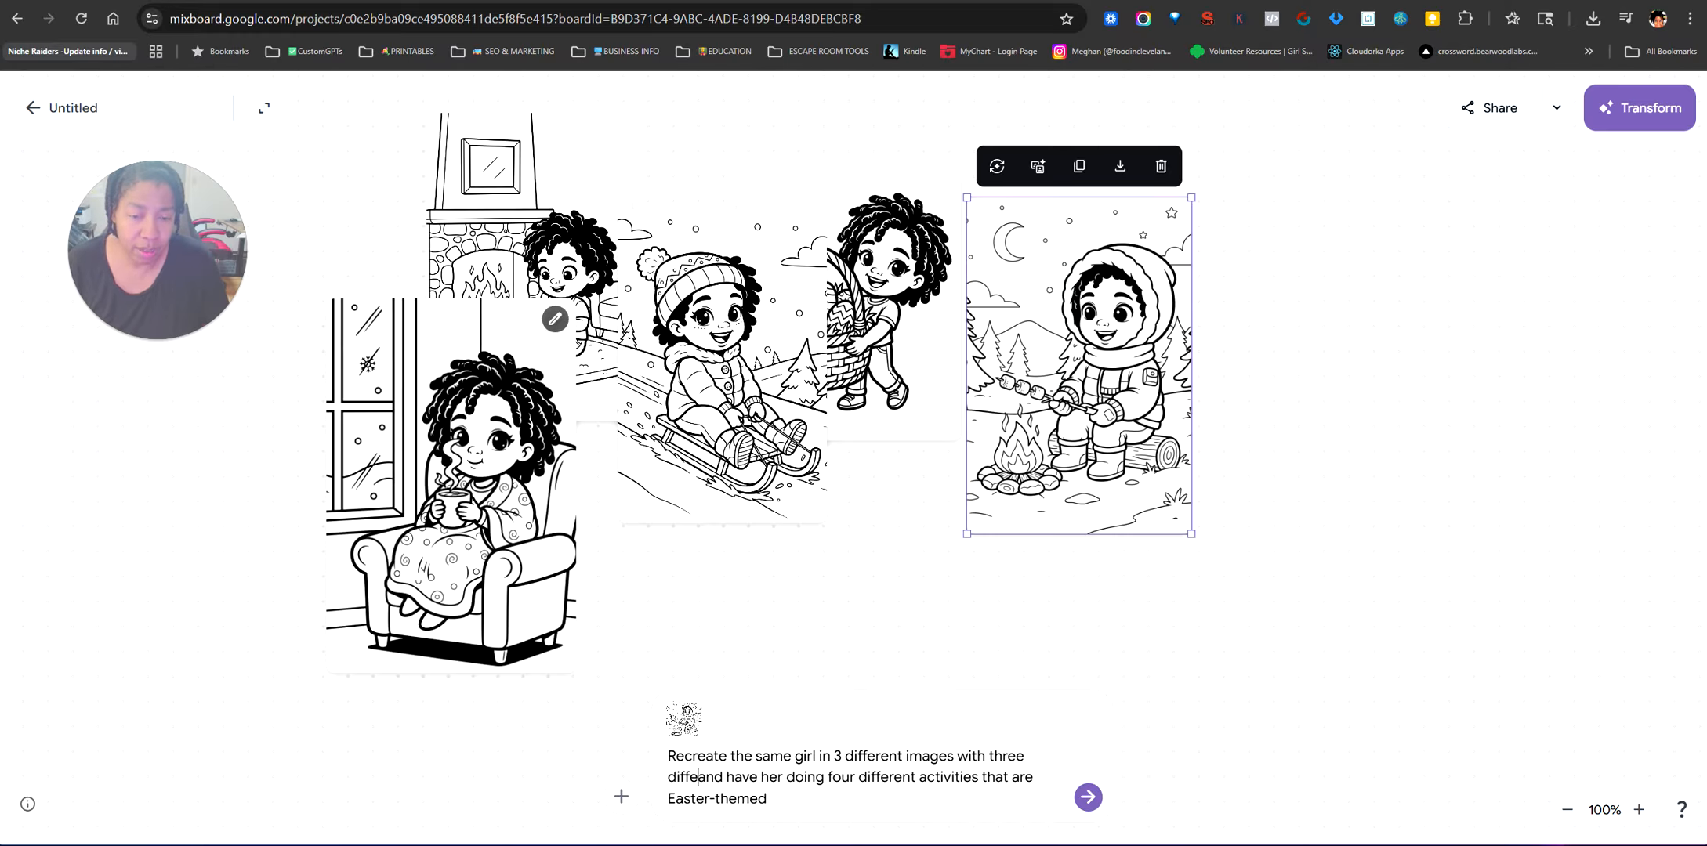
text(rent hairstyoe)
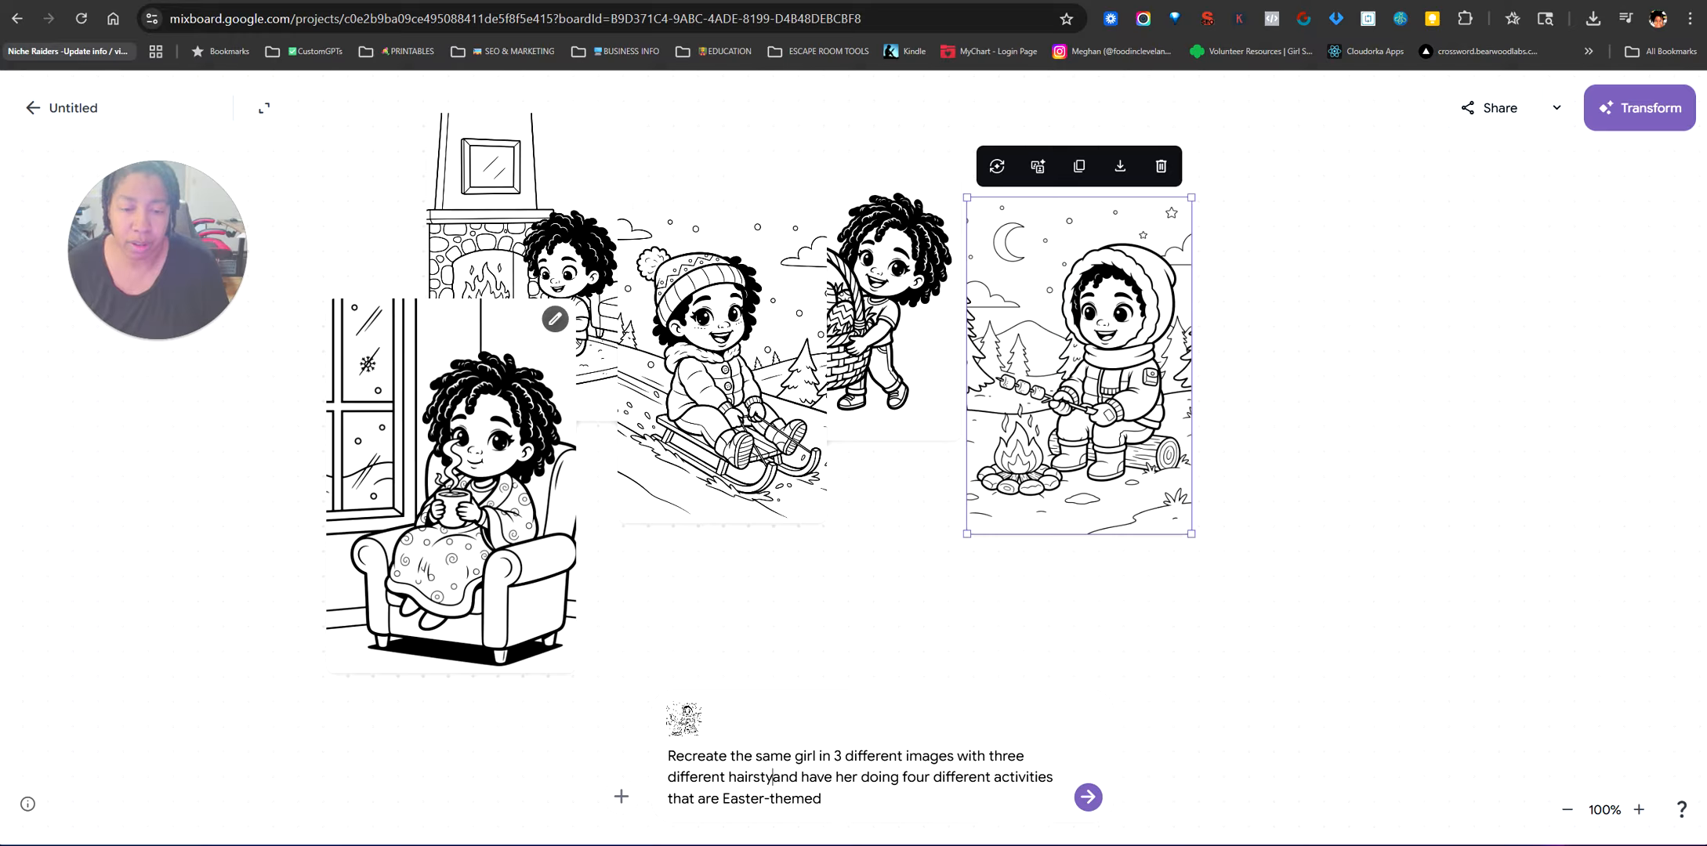
key(BackSpace)
key(BackSpace)
text(les,)
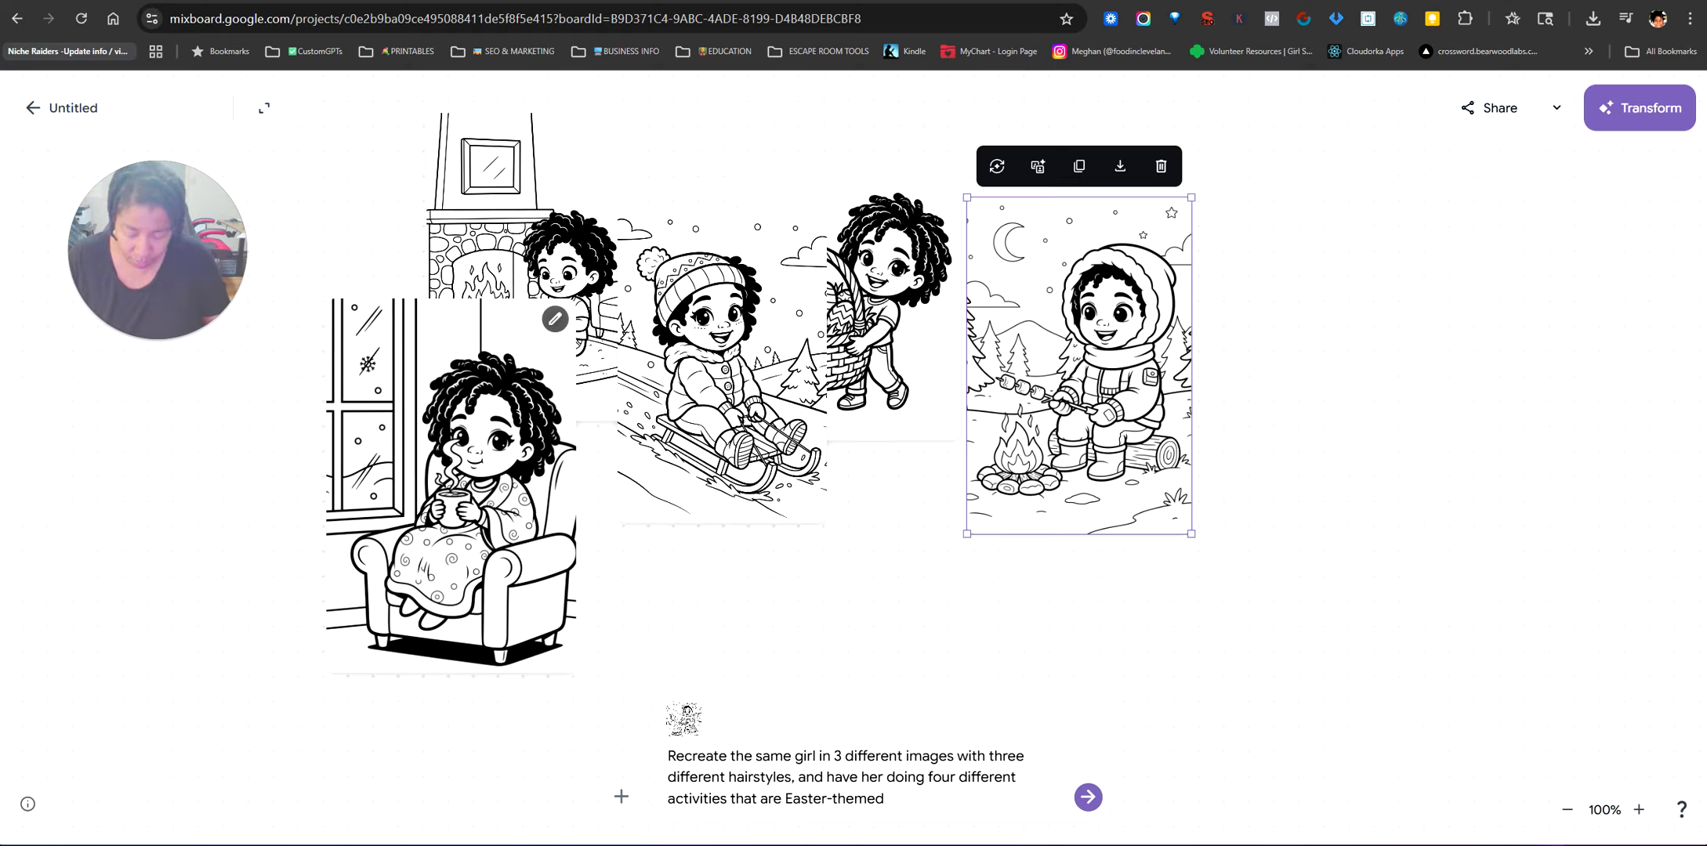
- Change the prompt's activity count to 3, append "with 3 different outfits" and generate the images
text(with)
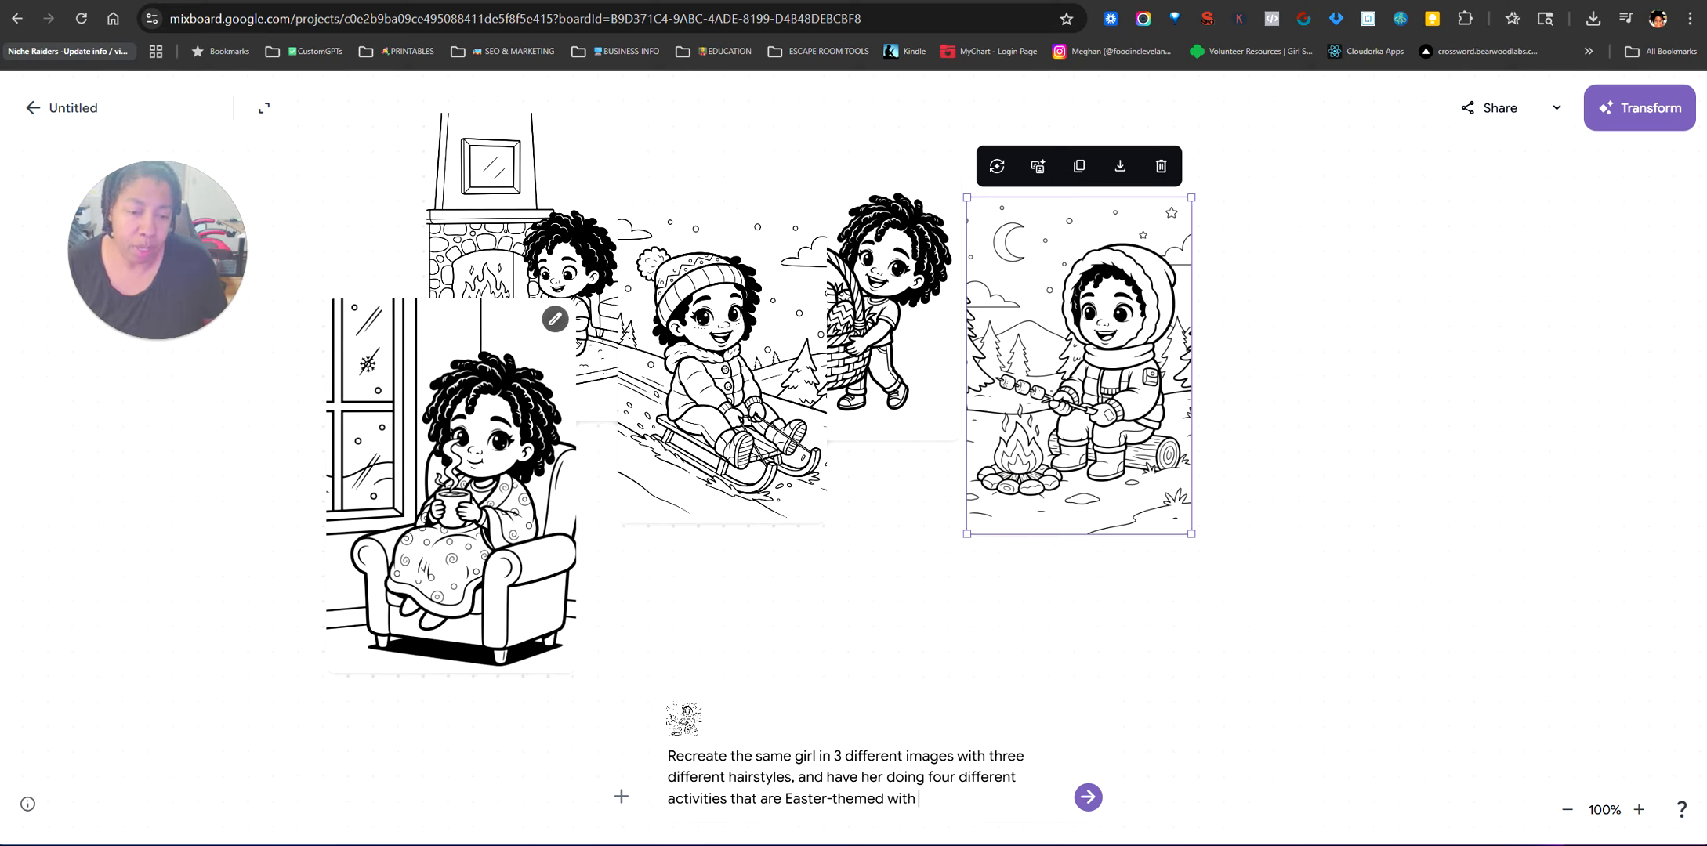
key(BackSpace)
key(BackSpace)
key(BackSpace)
key(BackSpace)
text(3 dif)
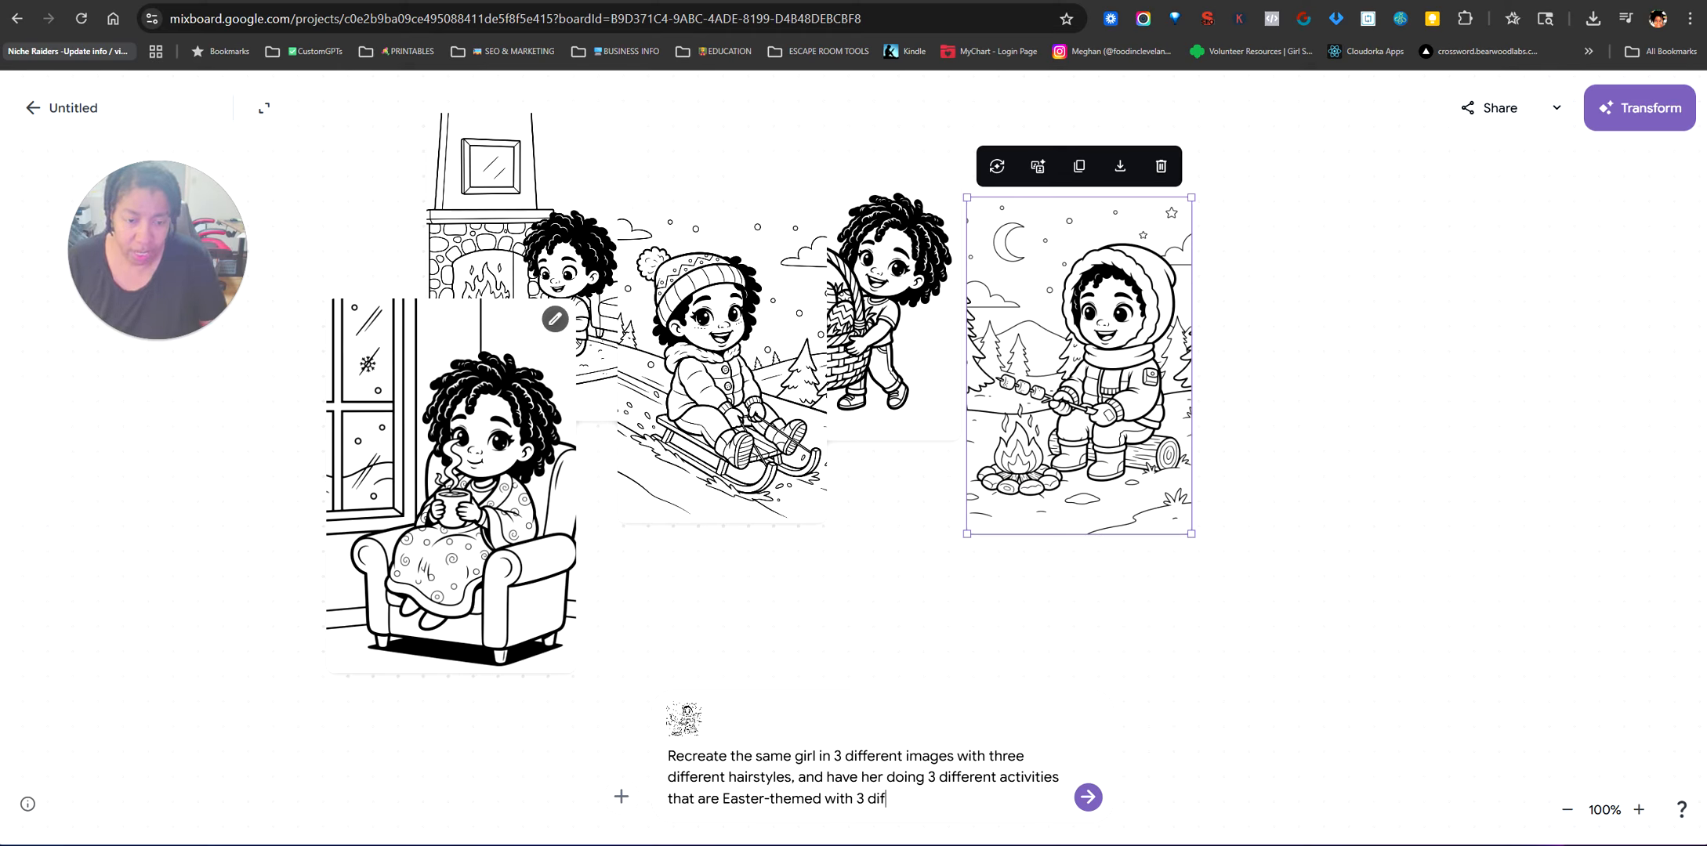
text(ferent outfits)
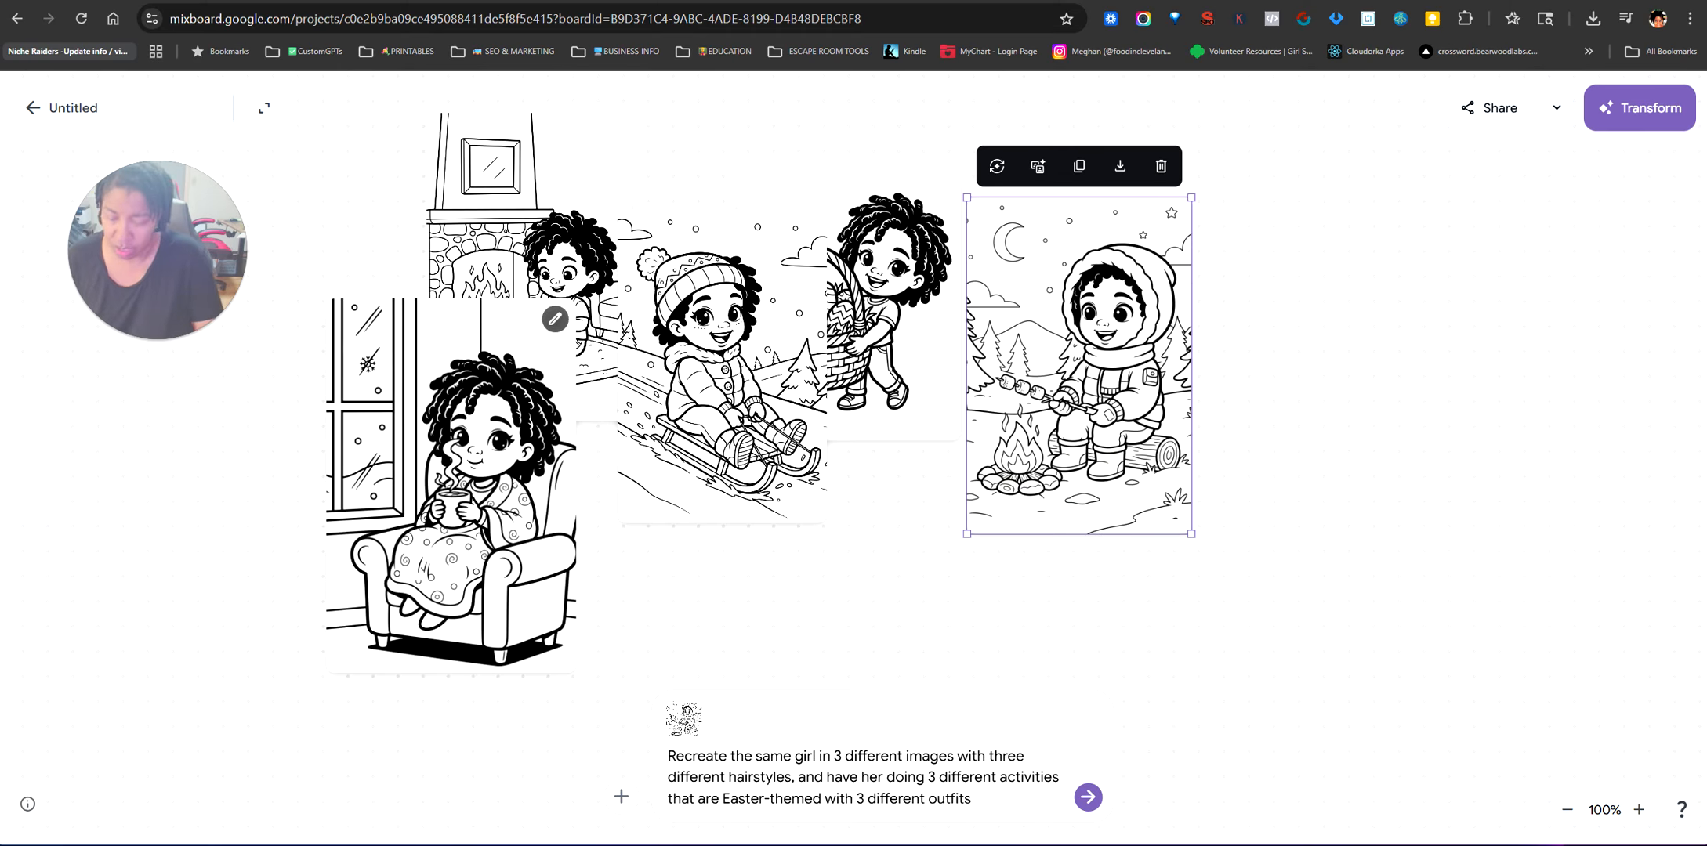
key(ctrl+a)
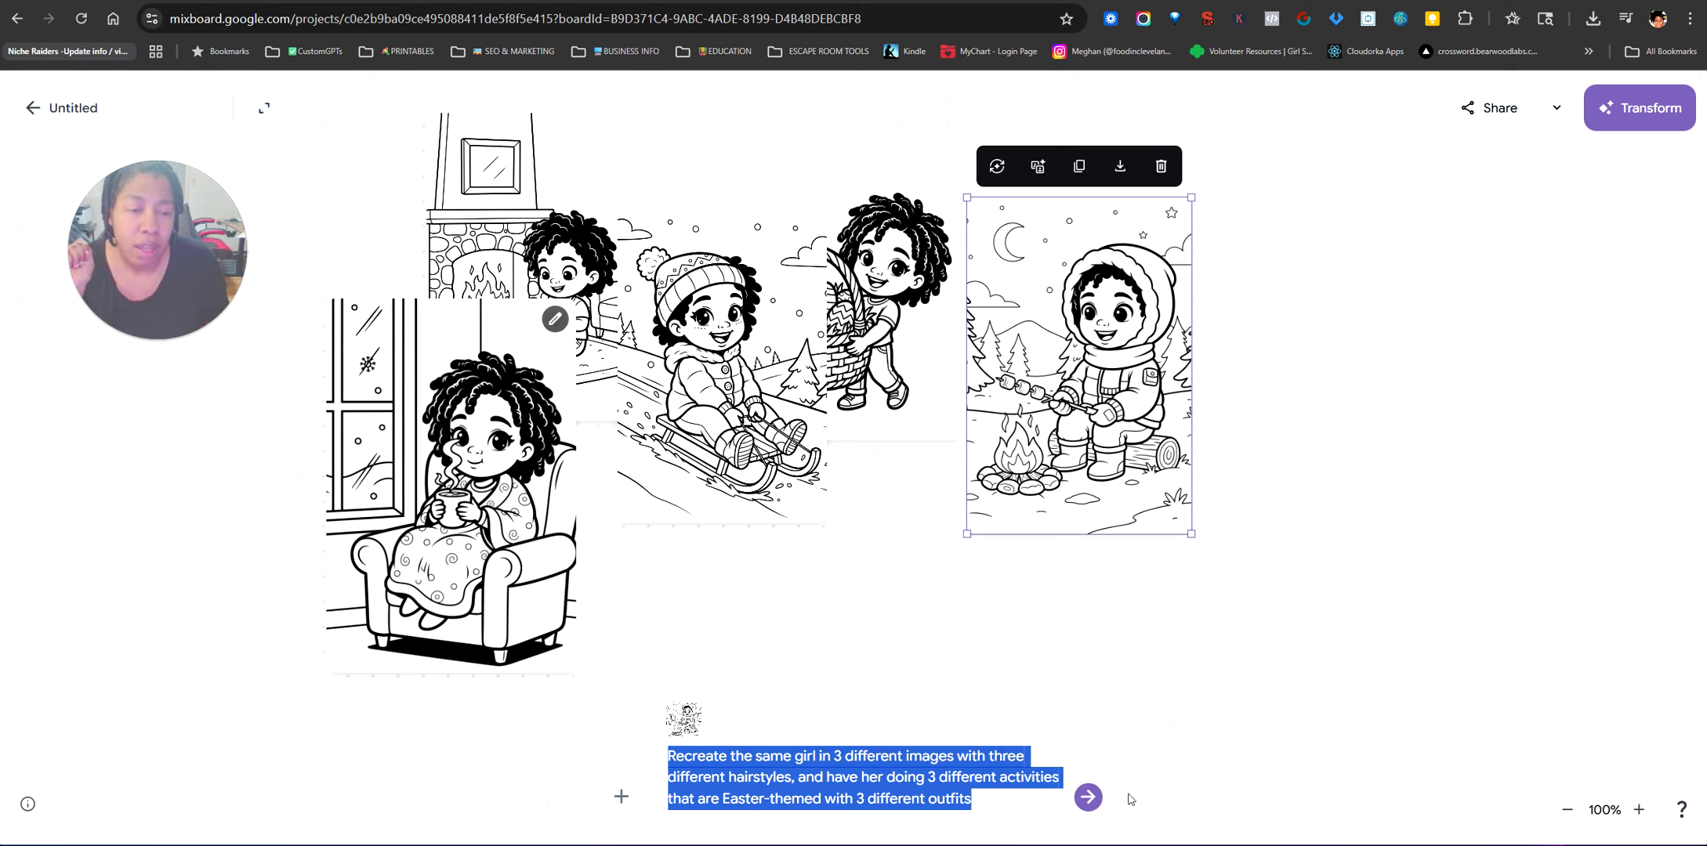
click(1087, 798)
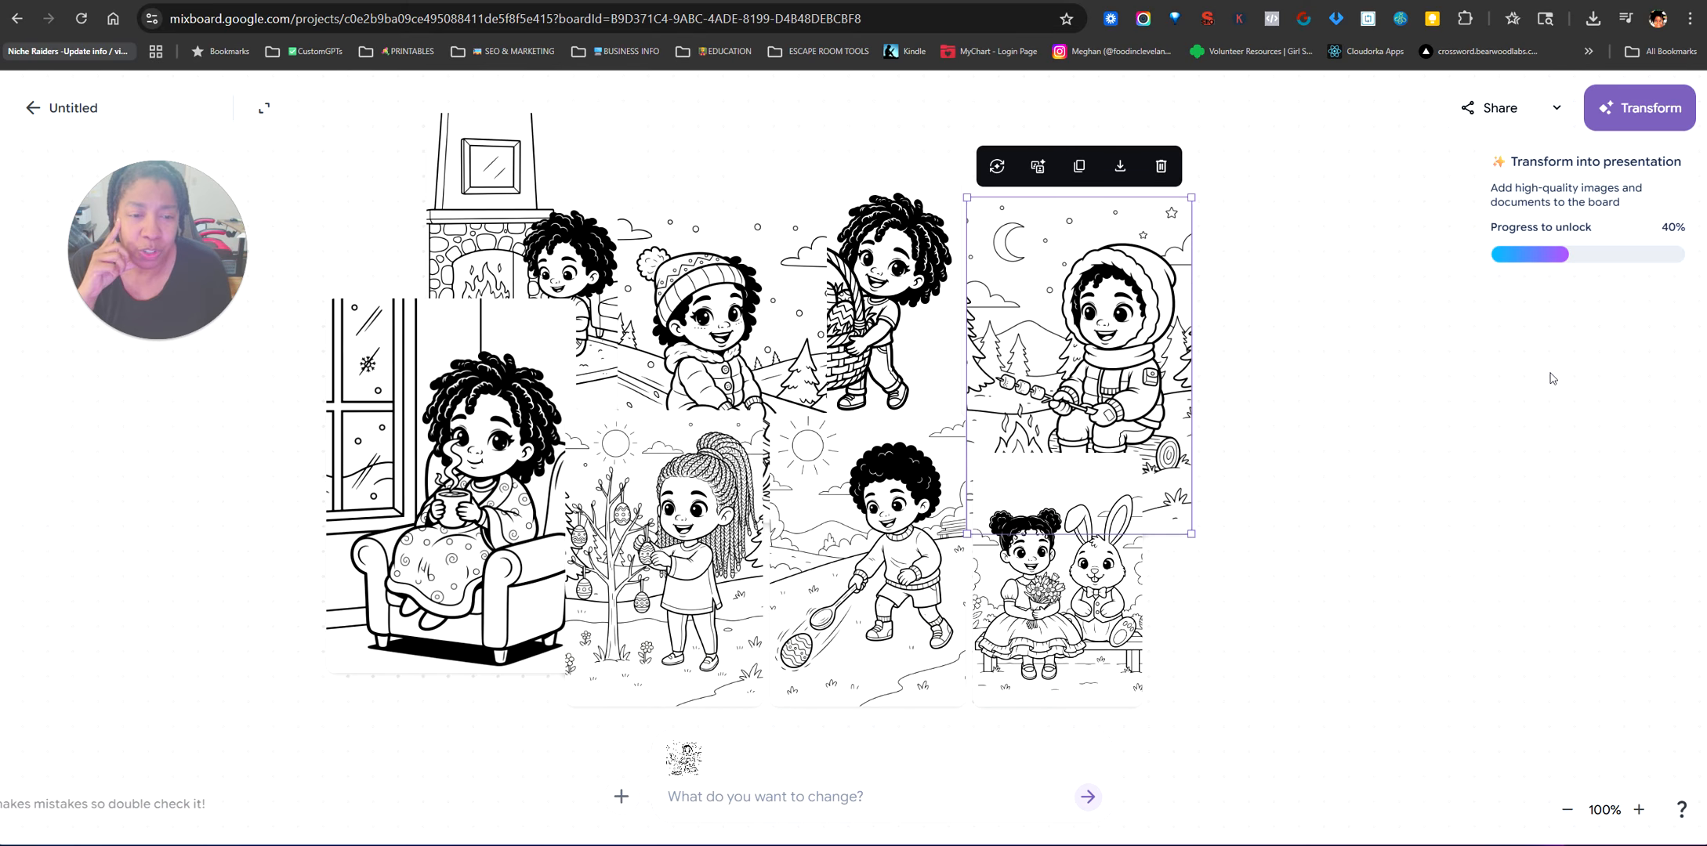
- Move the bunny-on-bench and egg-and-spoon images up the board and enlarge both so they can be viewed
drag(1079, 596, 1112, 387)
drag(1174, 498, 1404, 660)
drag(877, 565, 911, 389)
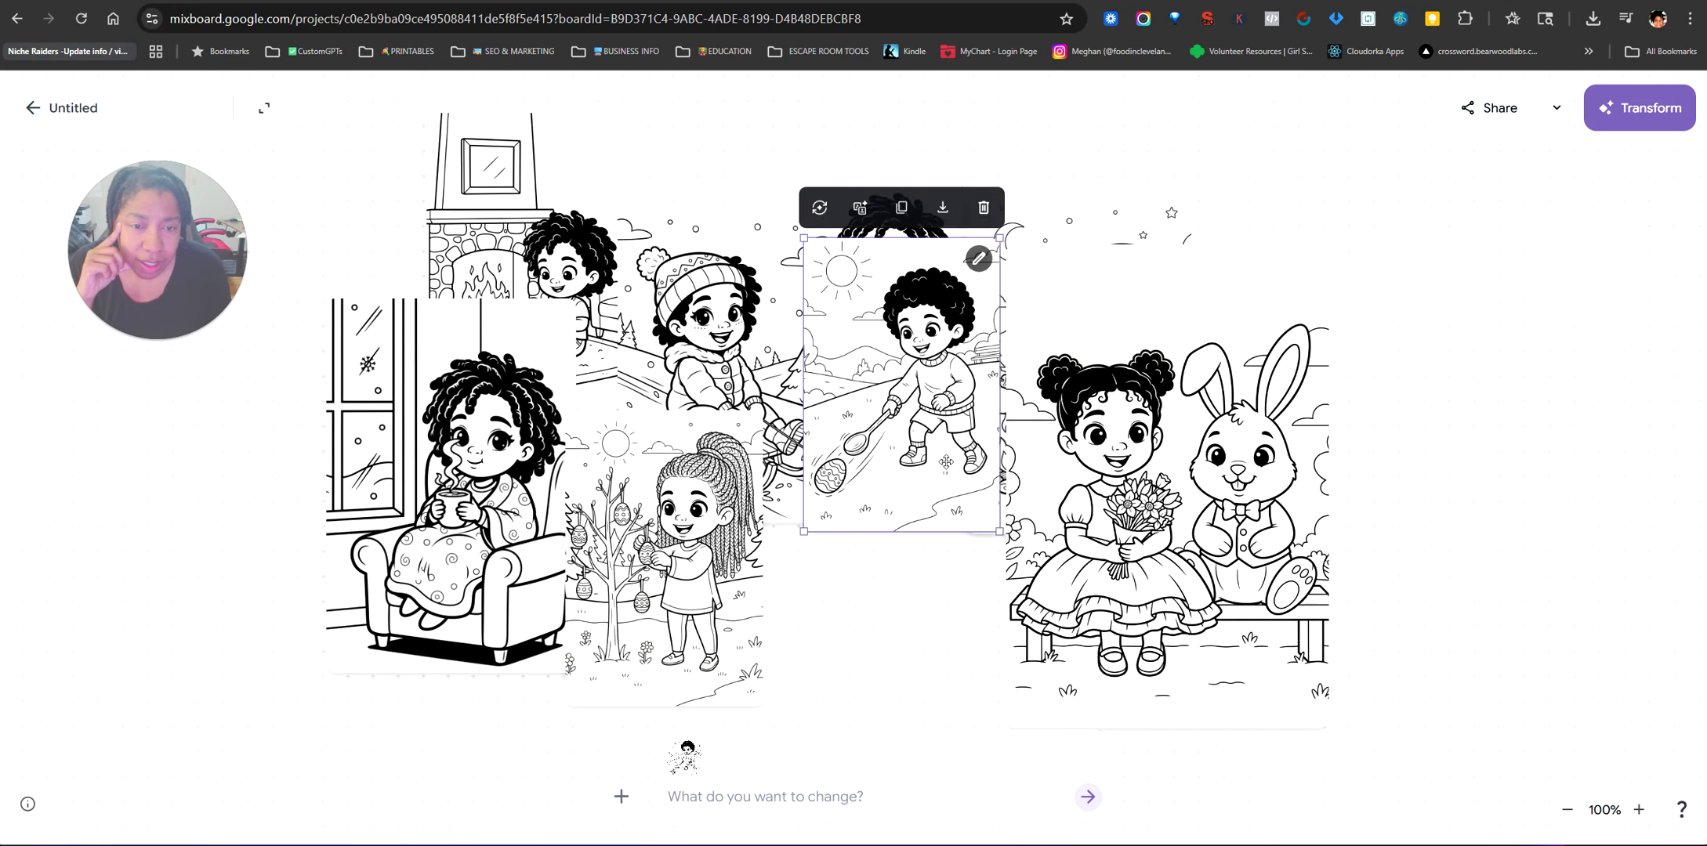
drag(1003, 539, 1106, 694)
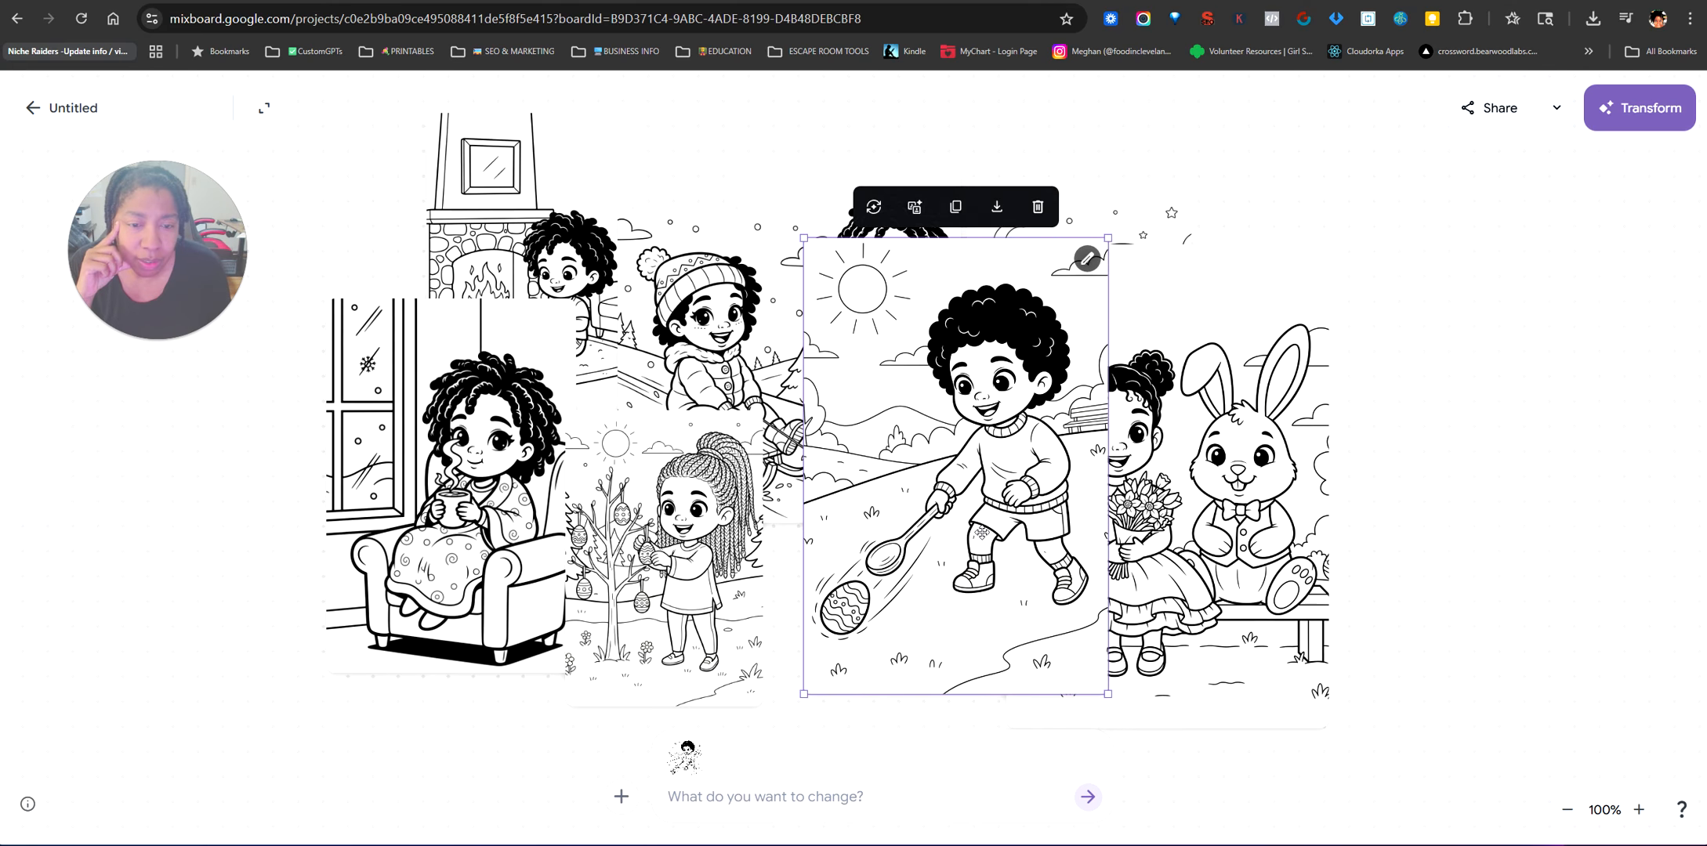
drag(977, 536, 1065, 517)
- Enlarge the Easter-egg-tree image to view it, shrink it again and place it beside the hot cocoa image
drag(742, 431, 780, 265)
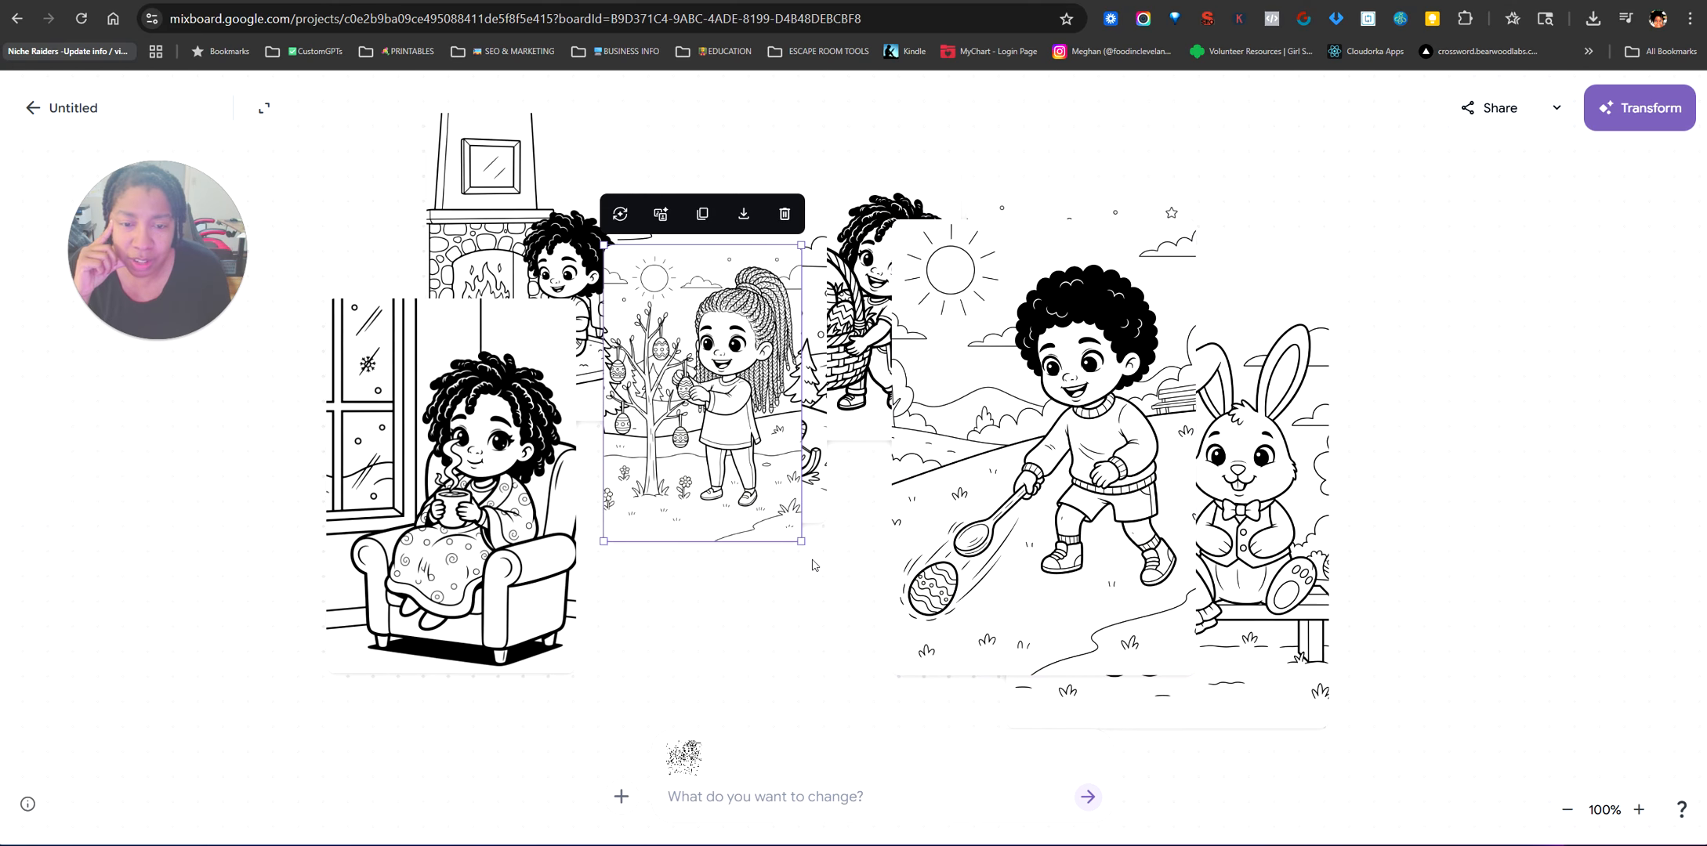
drag(799, 540, 903, 692)
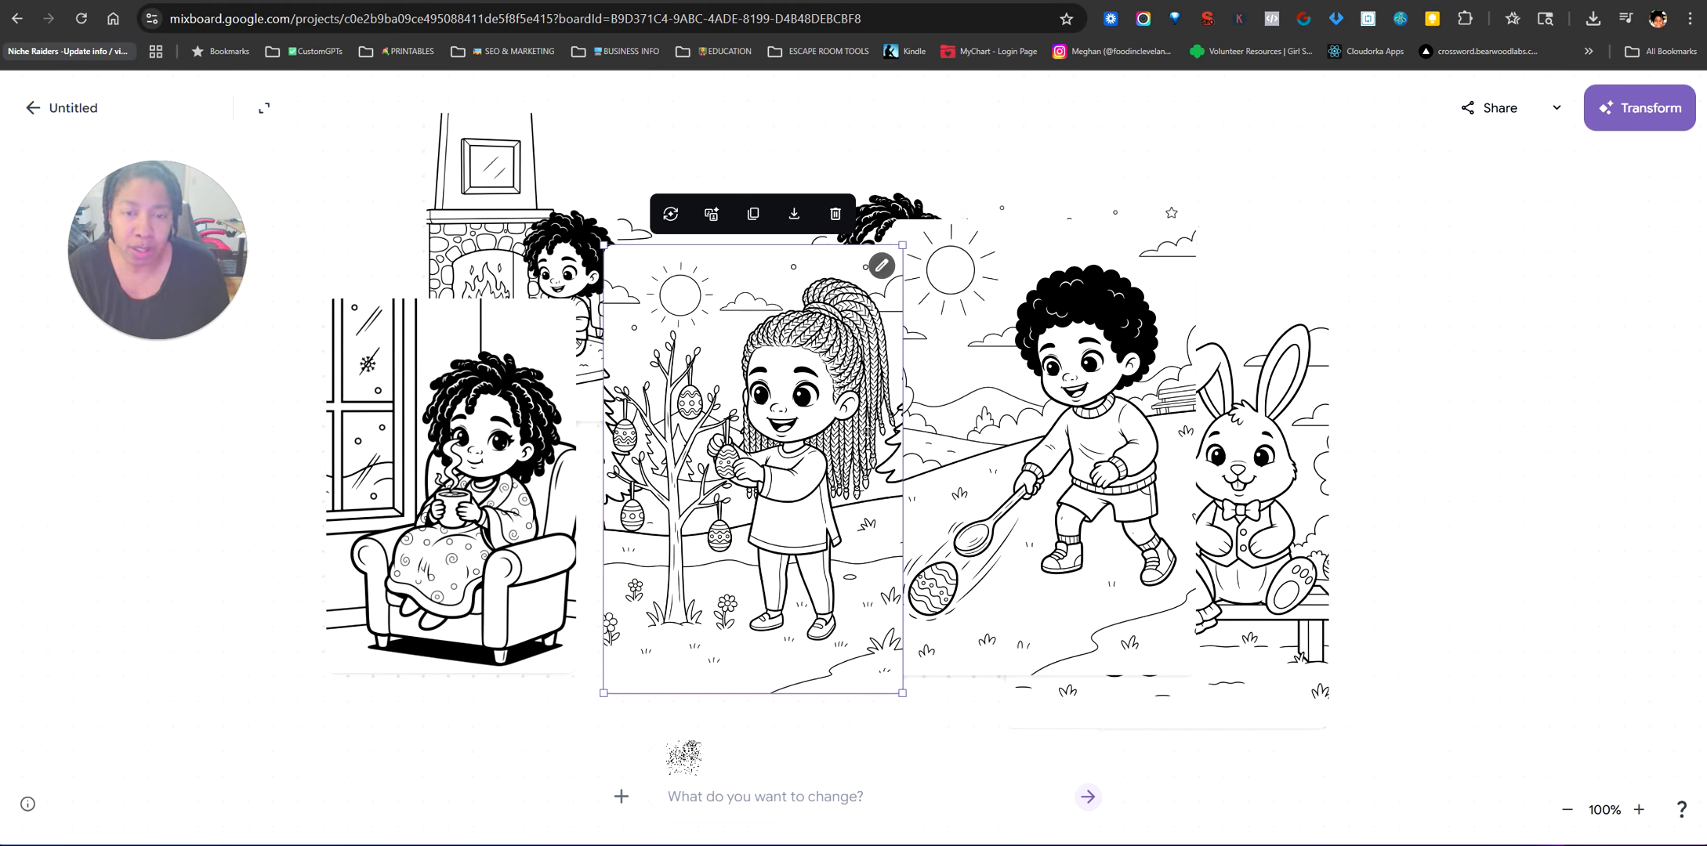
drag(804, 520, 448, 530)
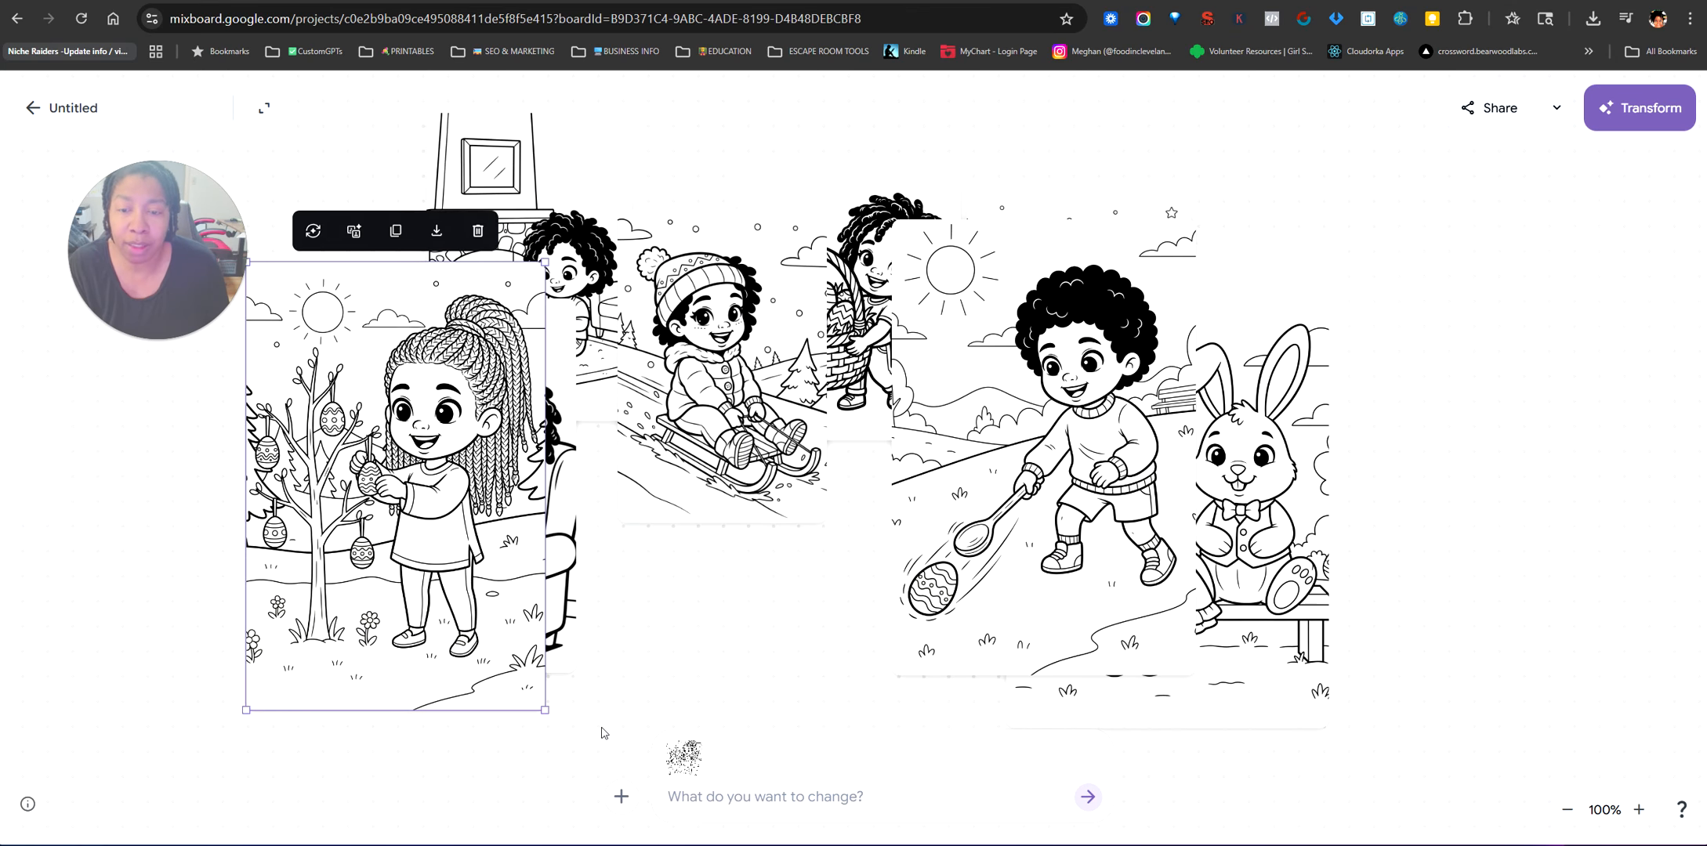
drag(546, 711, 421, 524)
- Move the sledding image up and set the egg-and-spoon image at medium size between the hot cocoa and bunny images
drag(1173, 336, 963, 319)
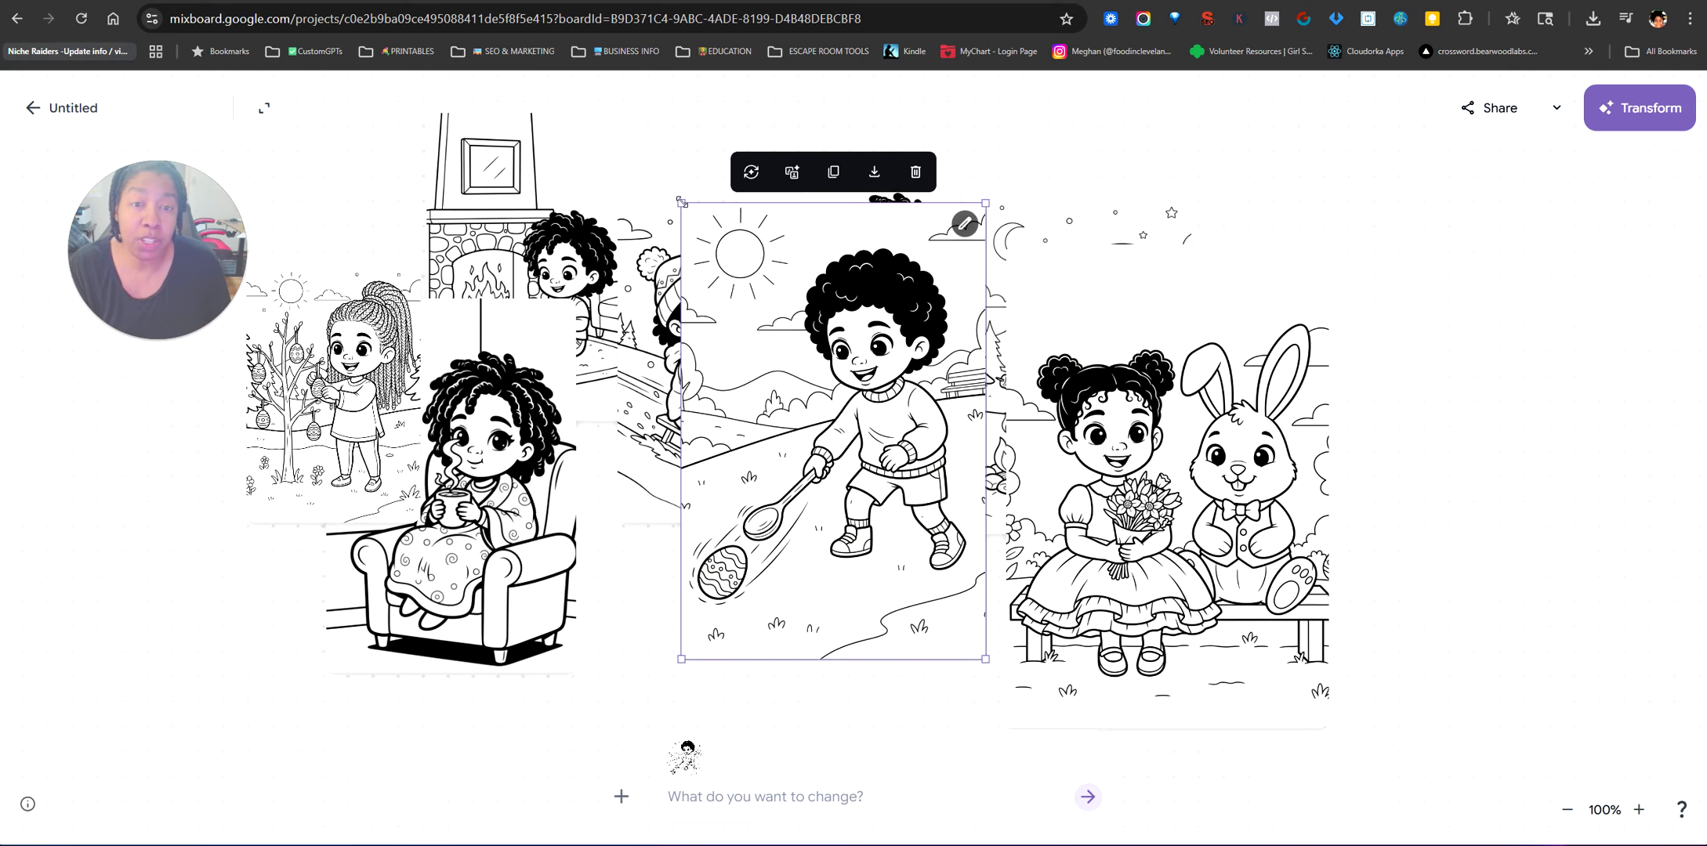
mouse_move(681, 203)
mouse_down()
mouse_move(782, 355)
mouse_move(709, 220)
mouse_move(680, 229)
mouse_up()
click(718, 329)
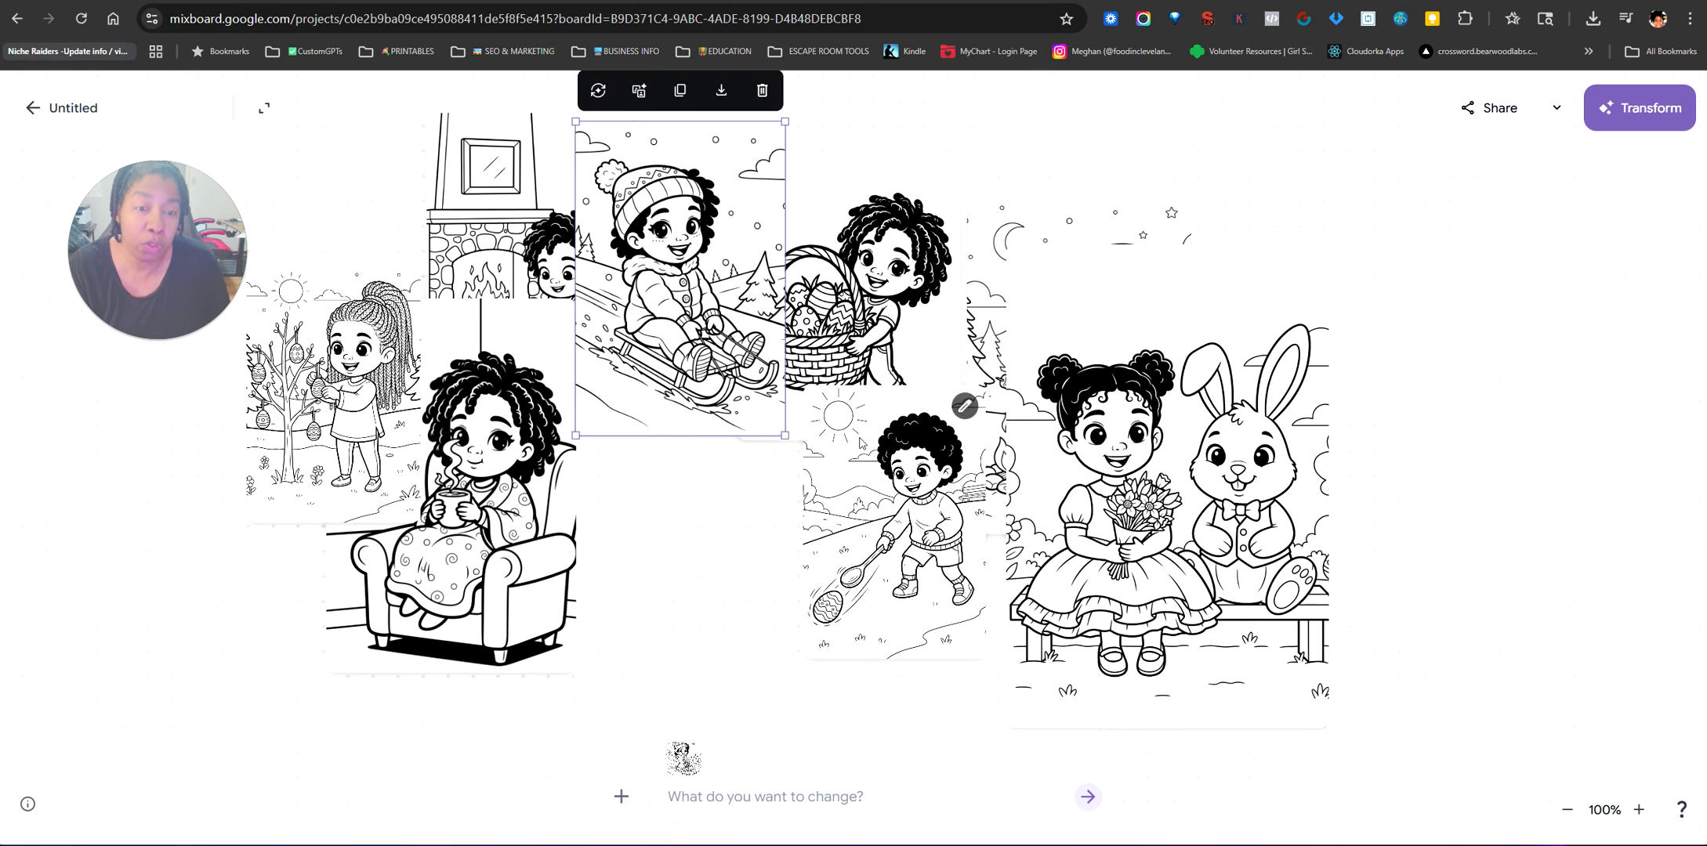
drag(907, 515, 825, 448)
mouse_move(909, 612)
mouse_down()
mouse_move(970, 688)
mouse_move(1000, 674)
mouse_up()
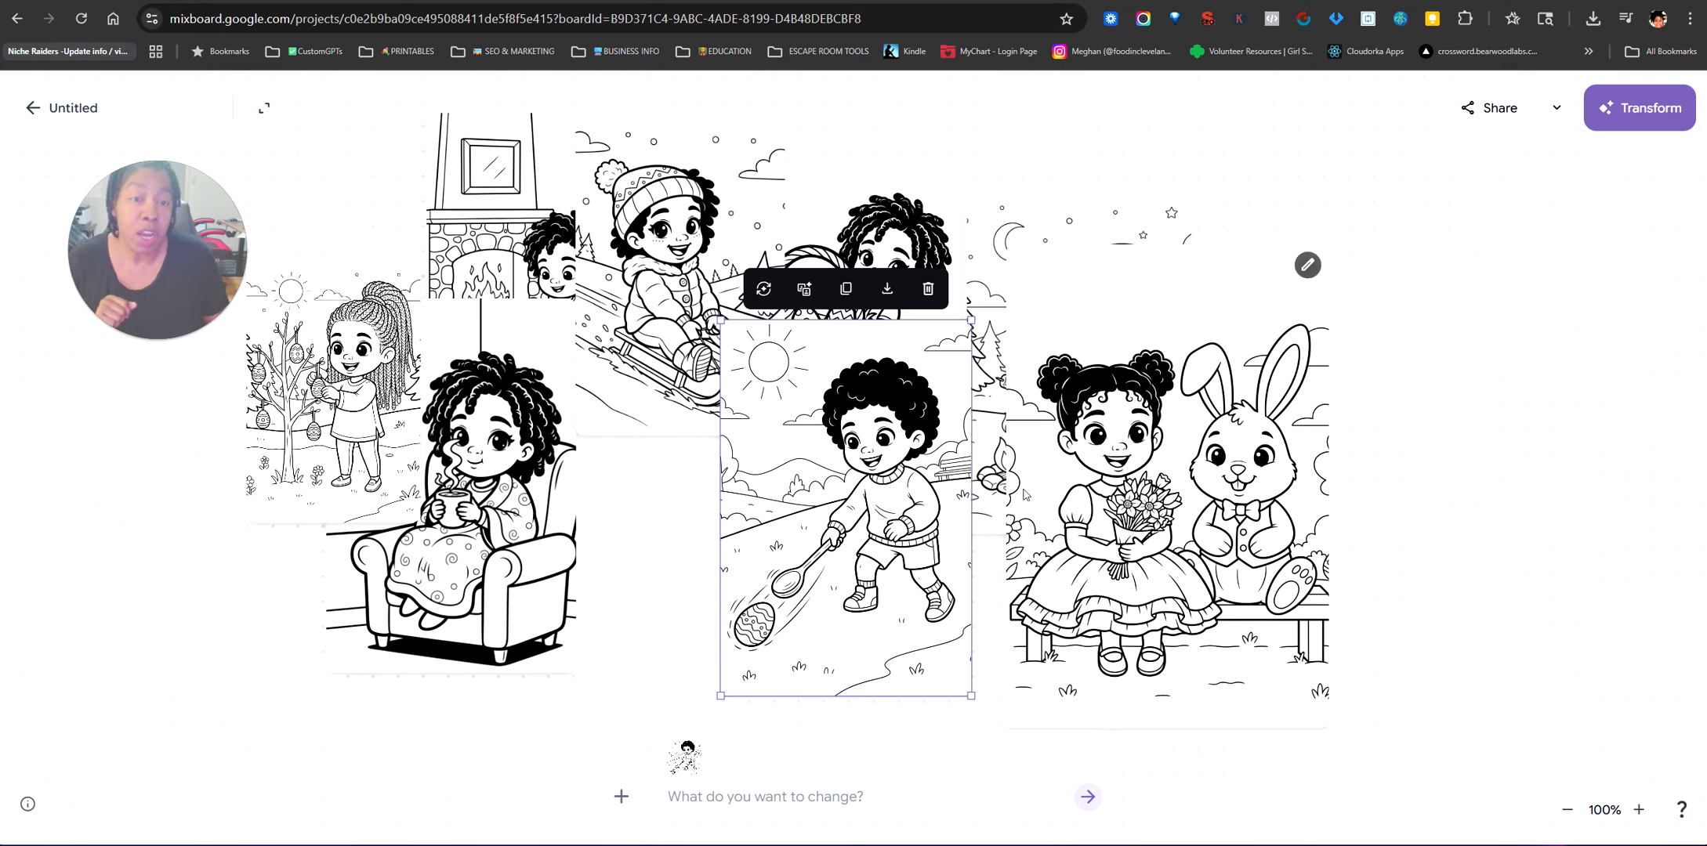
drag(883, 554, 881, 476)
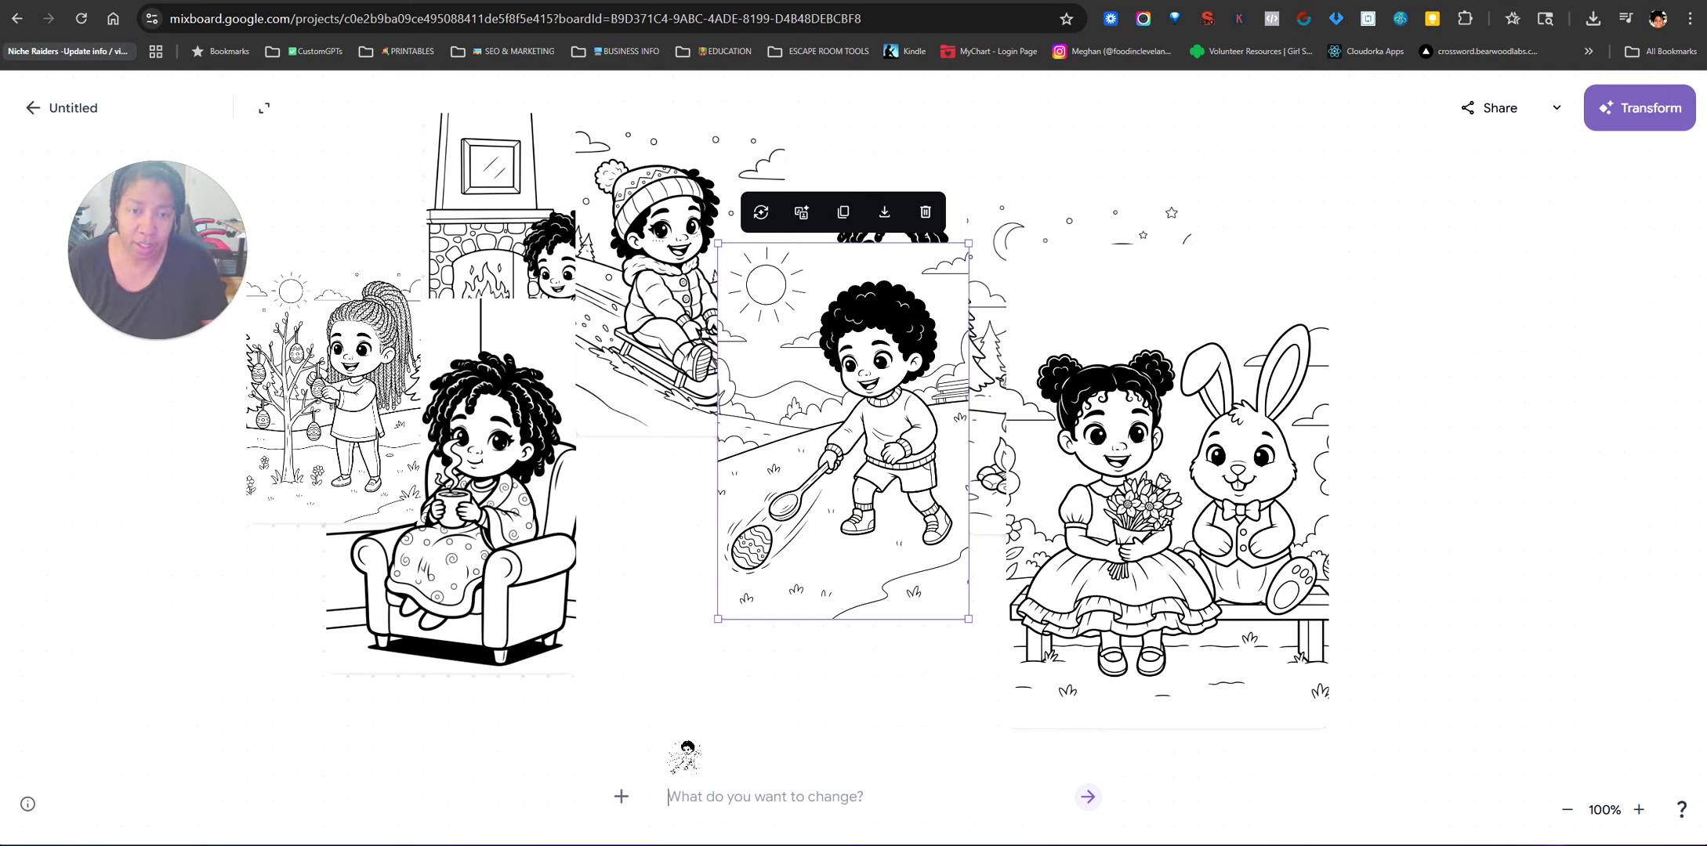
- Generate a variant of the egg-and-spoon image with the prompt "change the girl's hair to afro puffs with ribbons and have her wear a dress."
text(change the giro)
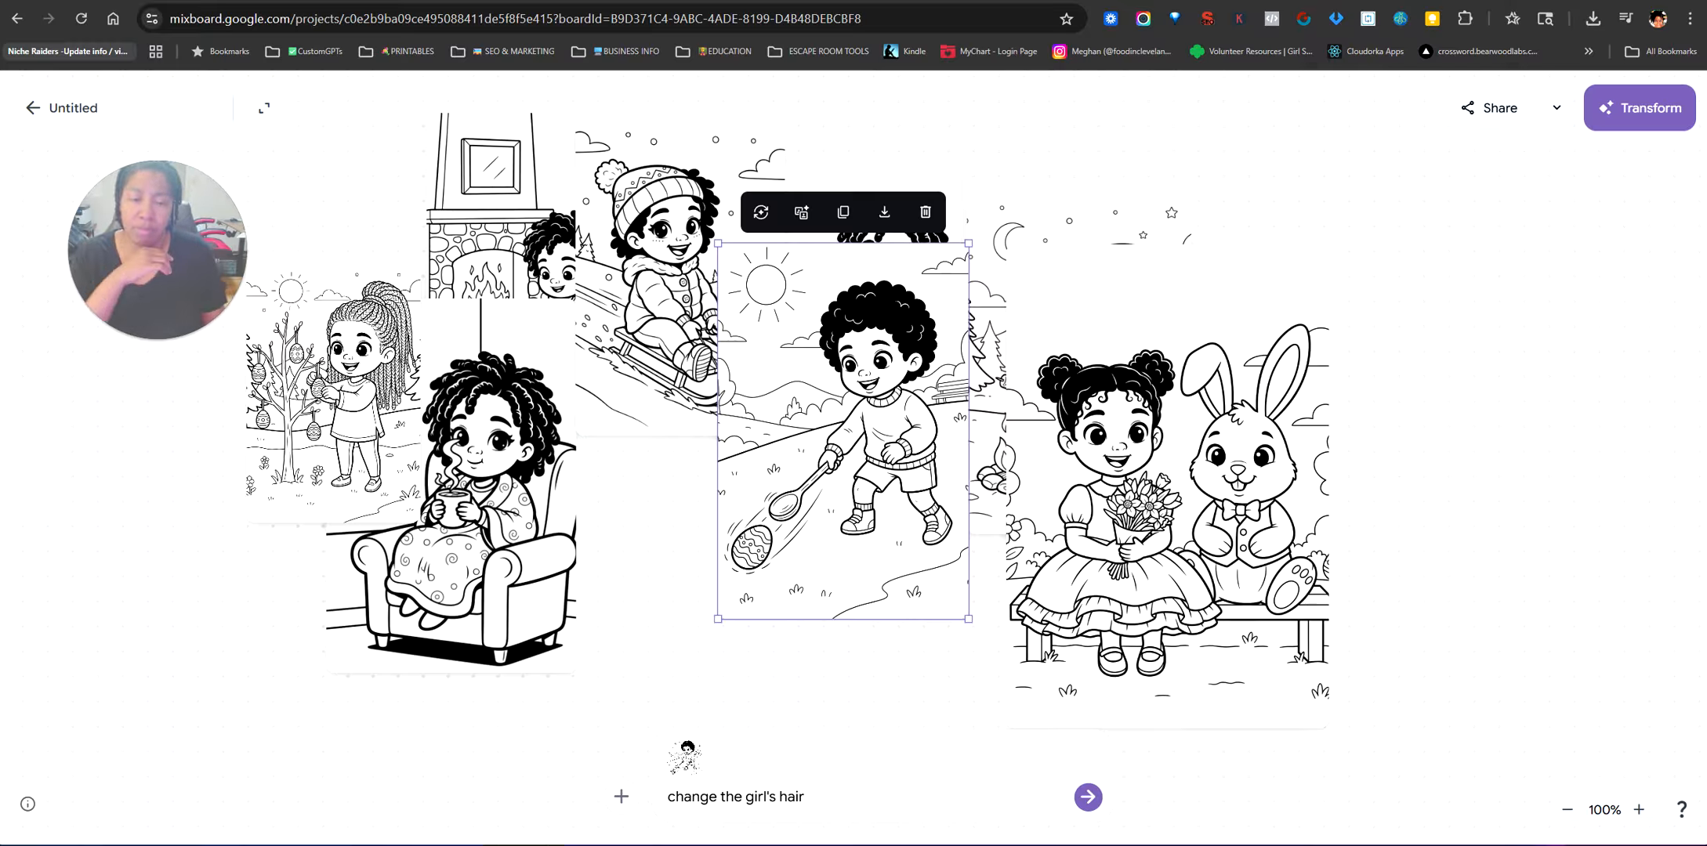
text(to afro puffs with ribbons and have her wear a dress.)
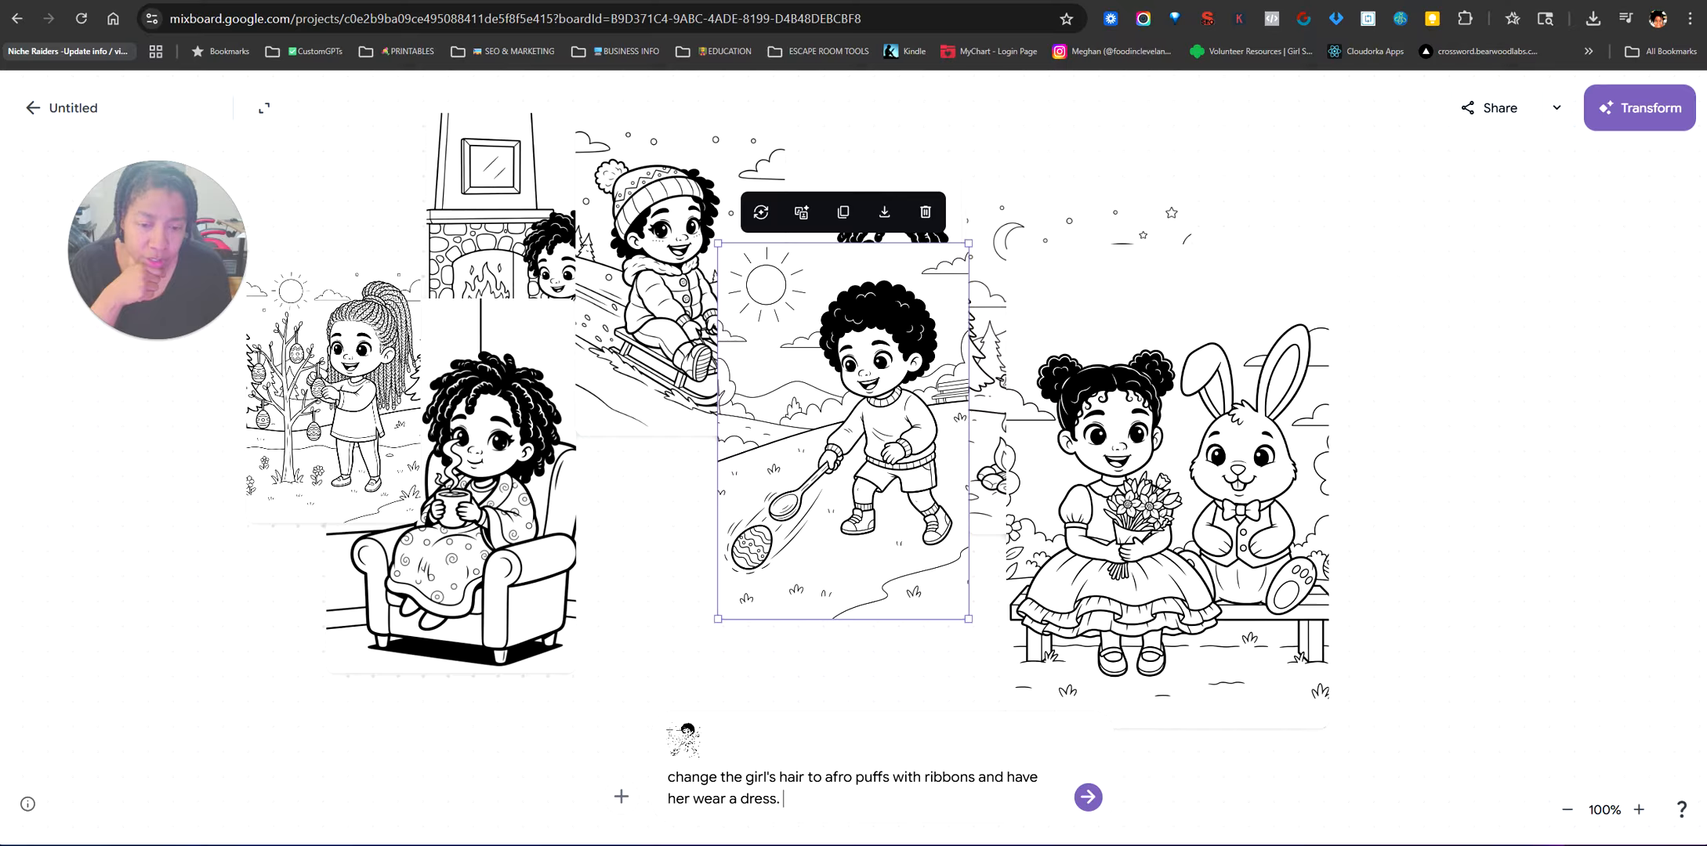
key(ctrl+a)
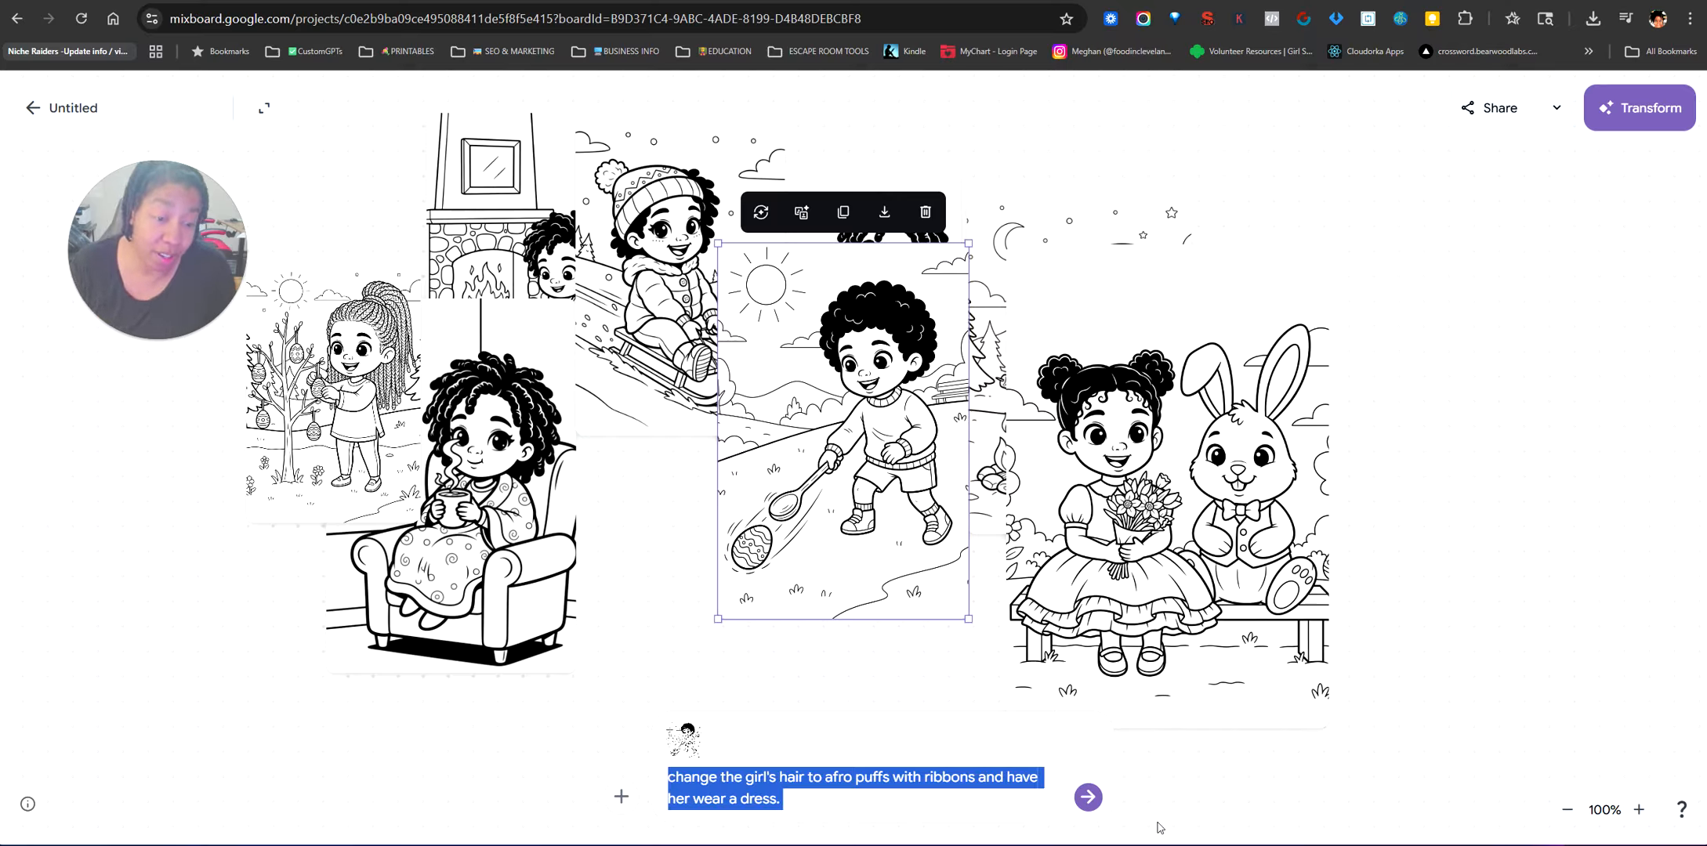
click(1091, 799)
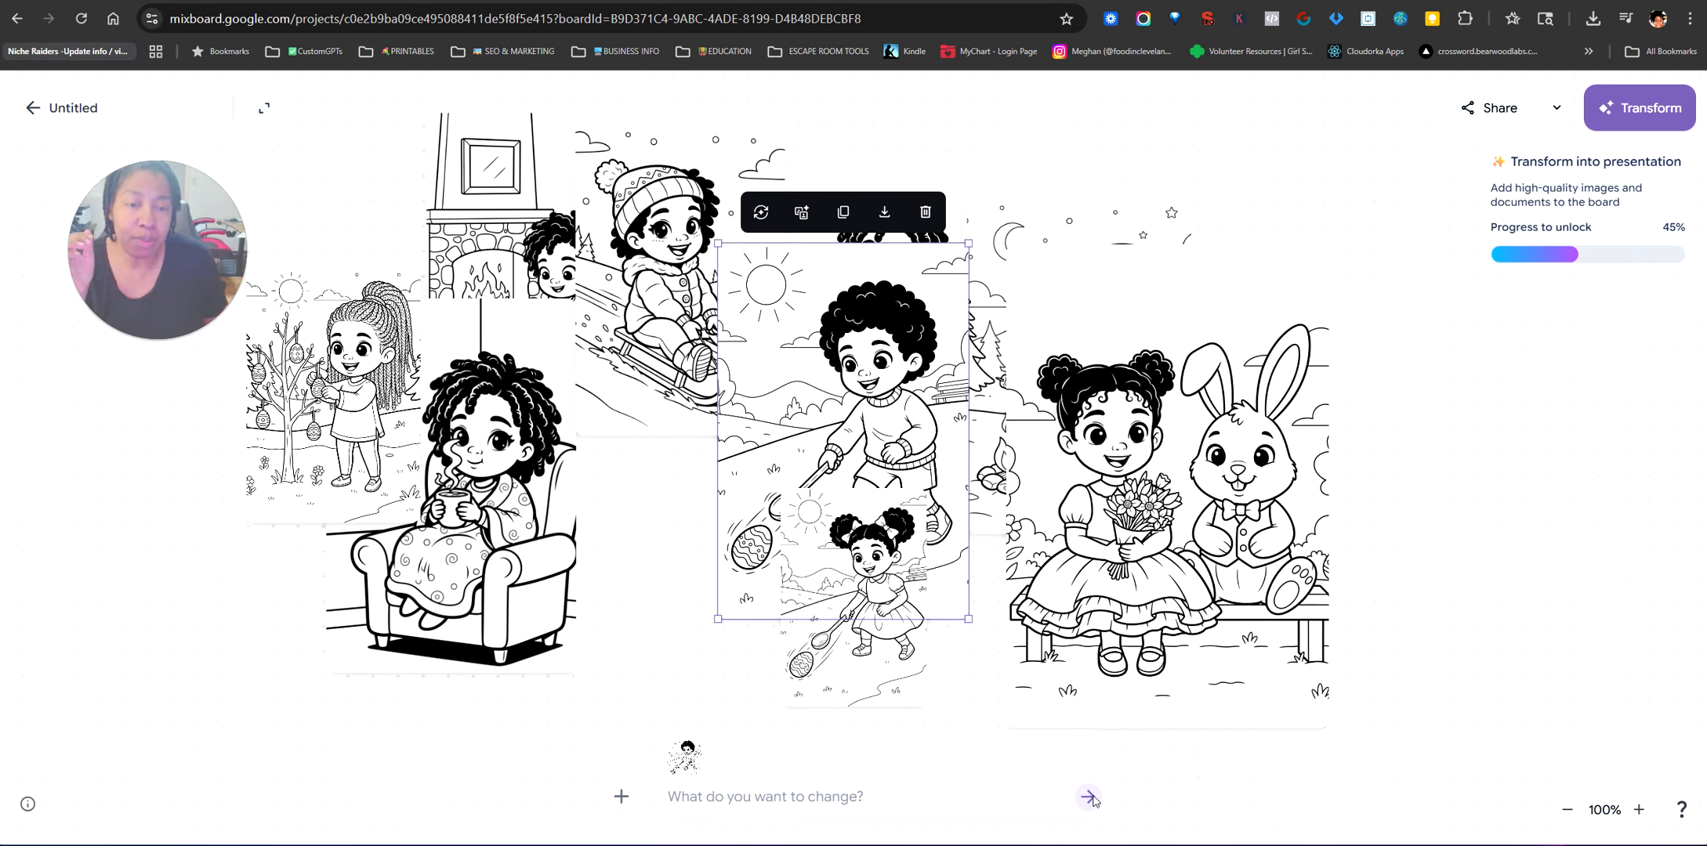
- Enlarge the new afro-puffs image, move it over the bunny image and reduce it to a medium size
drag(882, 674, 1043, 715)
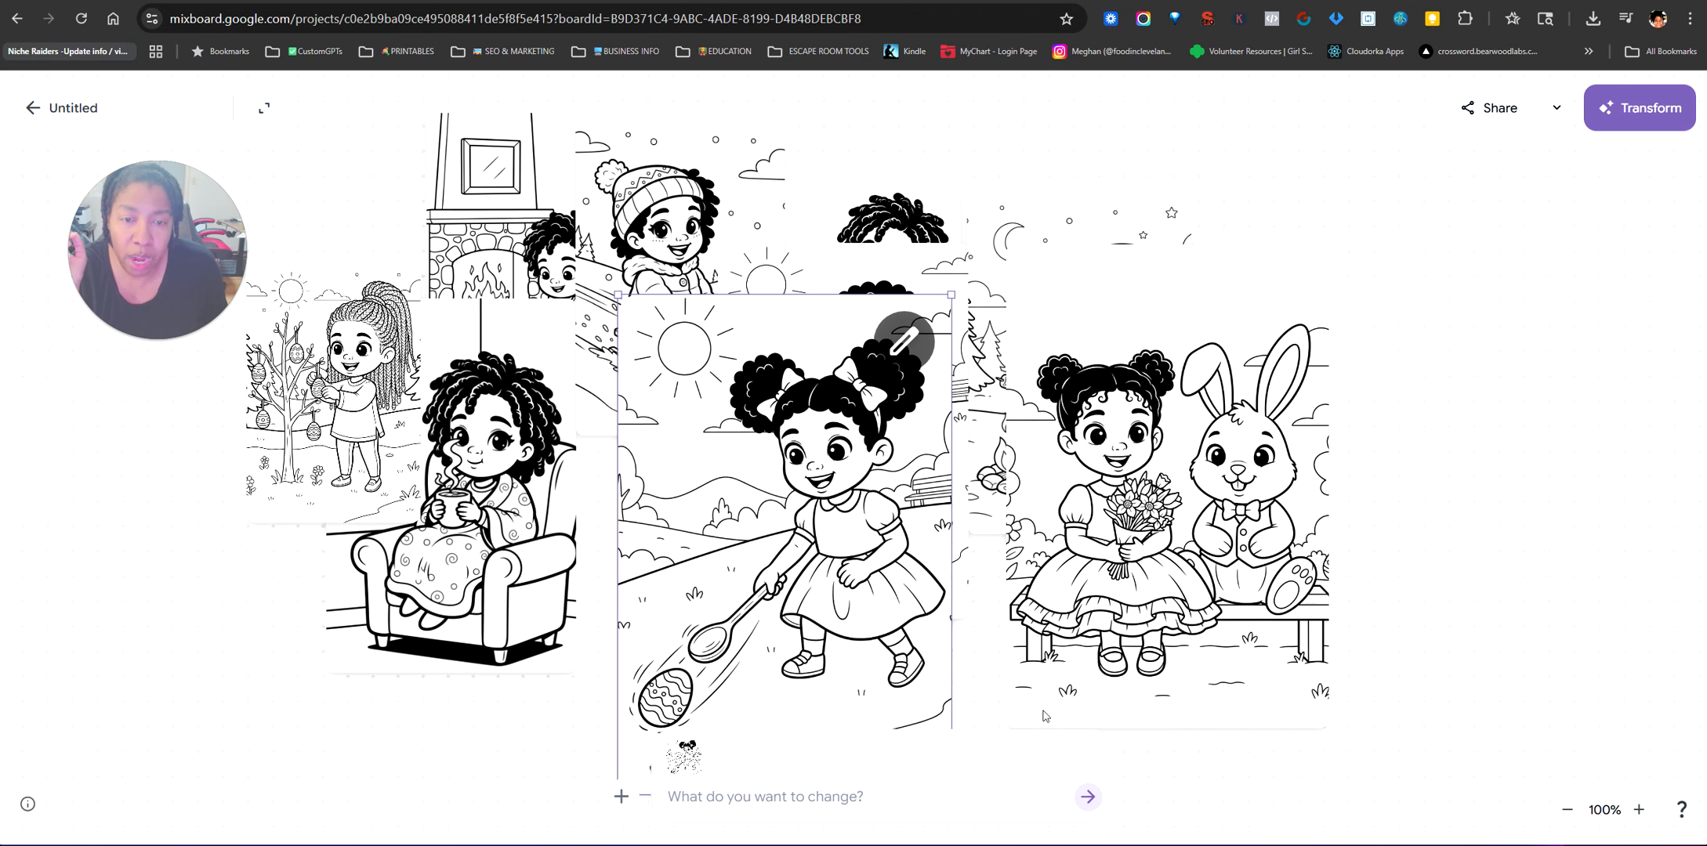
drag(862, 631, 1214, 531)
drag(969, 704, 1060, 588)
- Generate another variant of the original egg-and-spoon image with the prompt "Make the girl's afro a lot bigger."
click(856, 440)
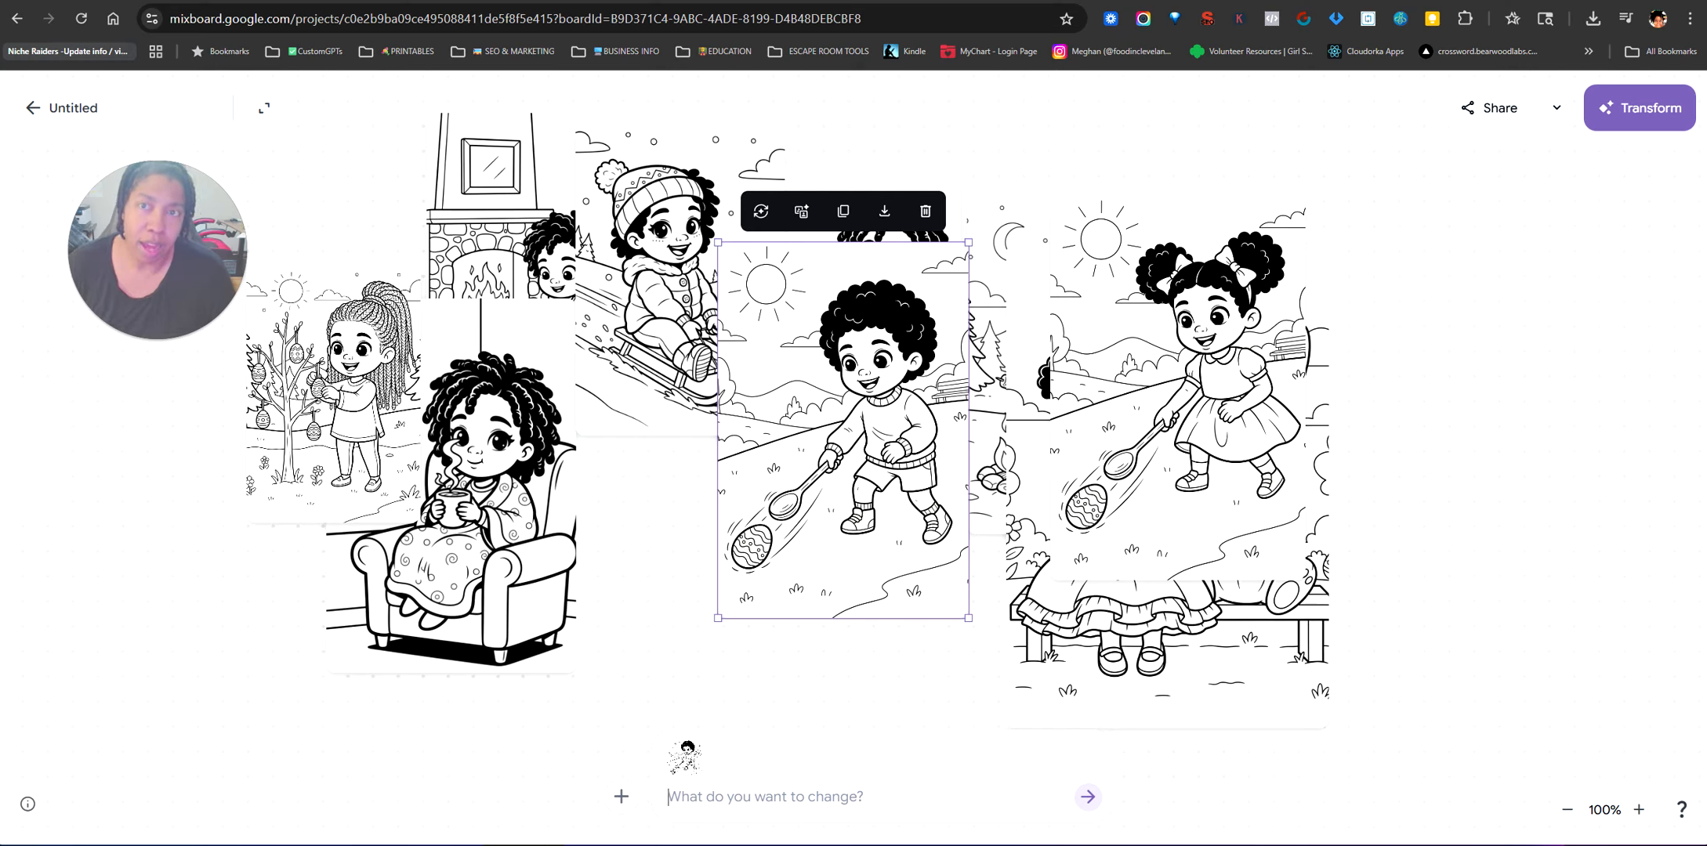
text(Make the girl's afro a lot bigger.)
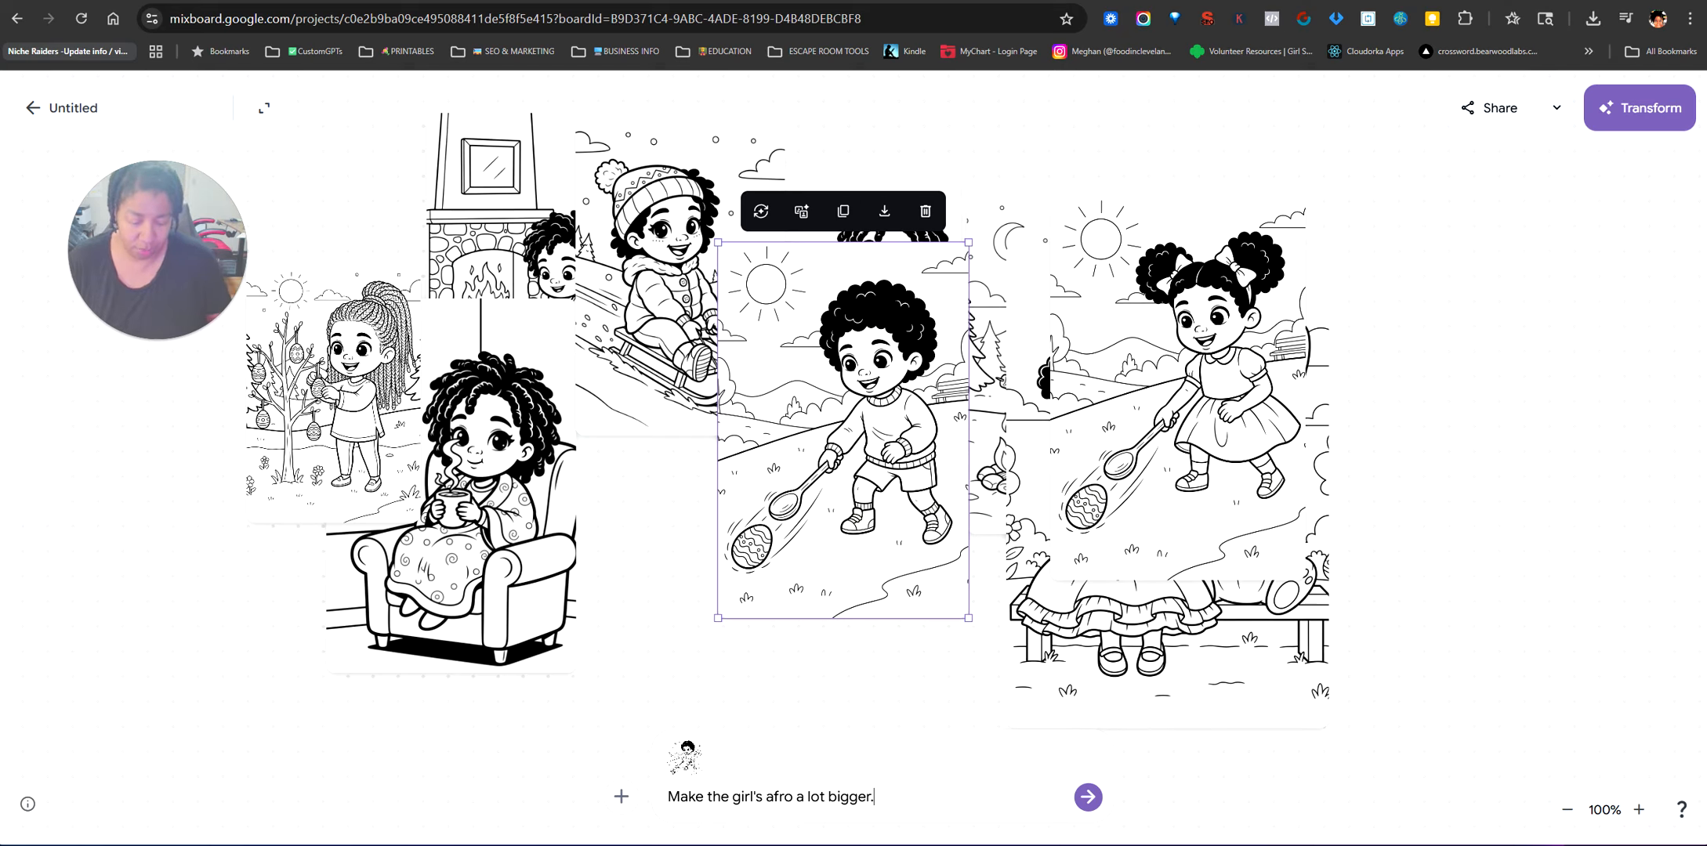
key(Return)
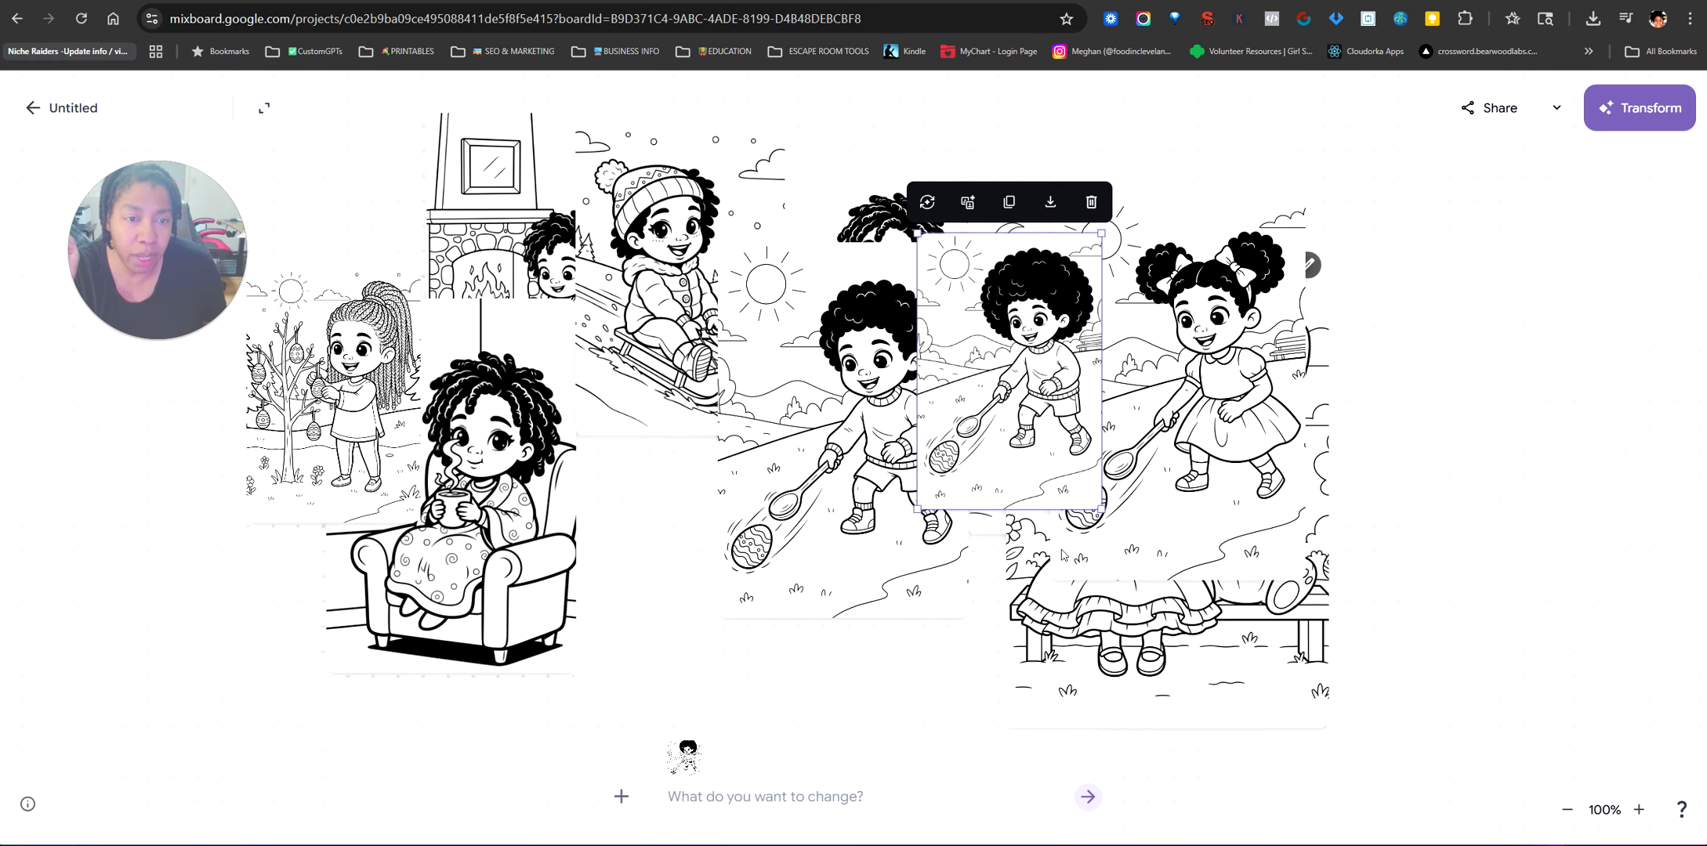
- Enlarge the bigger-afro image and the original egg-and-spoon image and arrange them side by side for comparison
drag(1097, 507, 1222, 693)
drag(842, 490, 757, 478)
drag(871, 605, 951, 697)
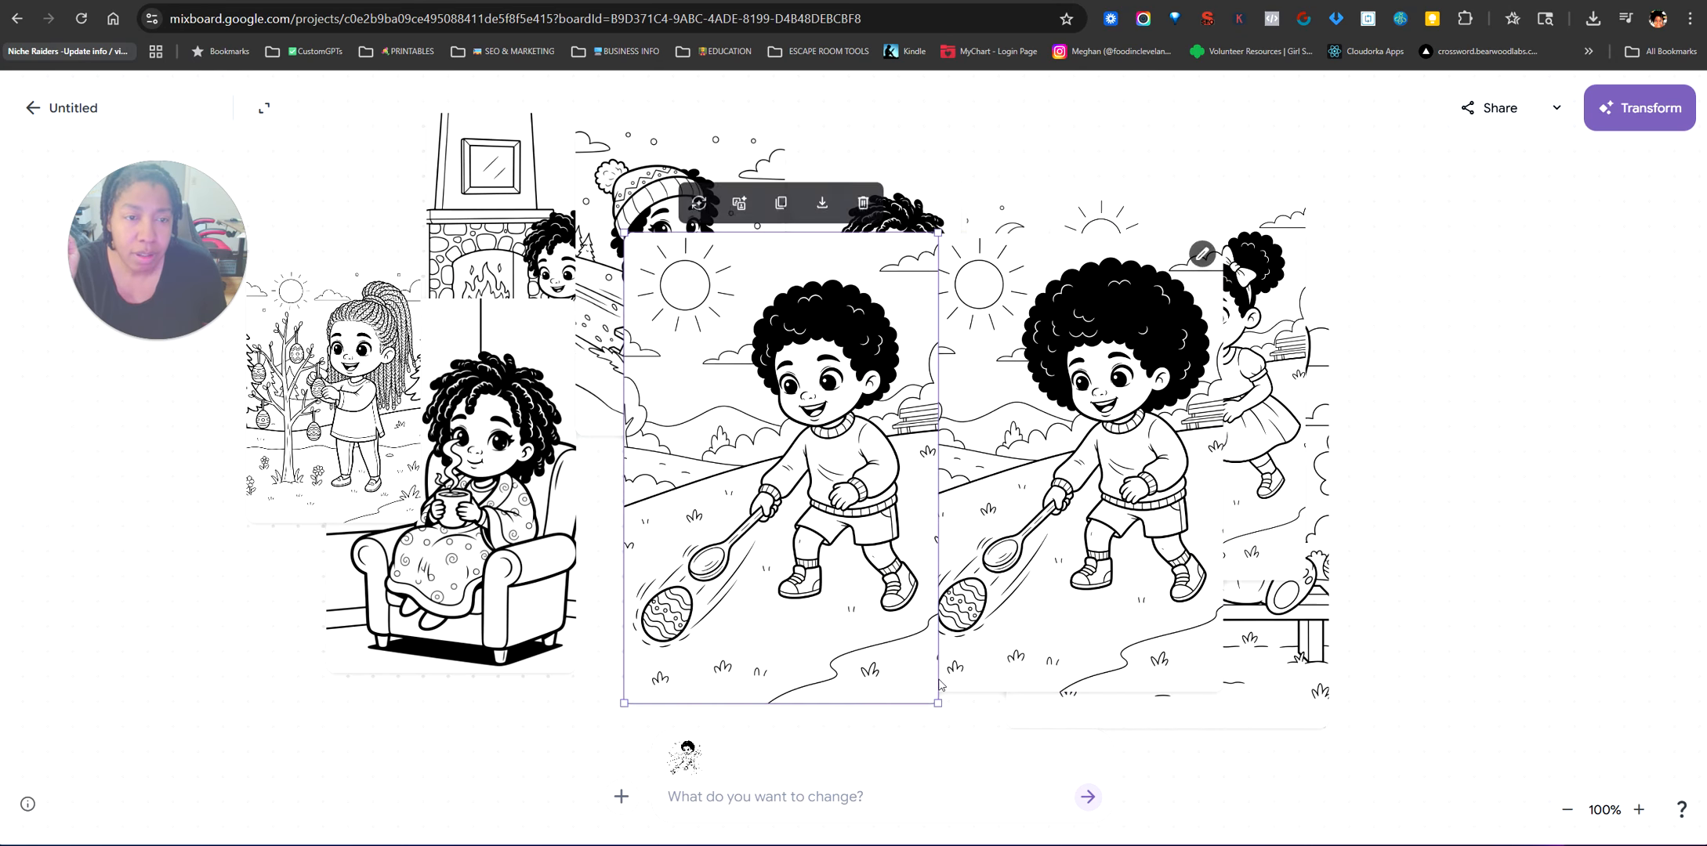
drag(885, 501, 866, 495)
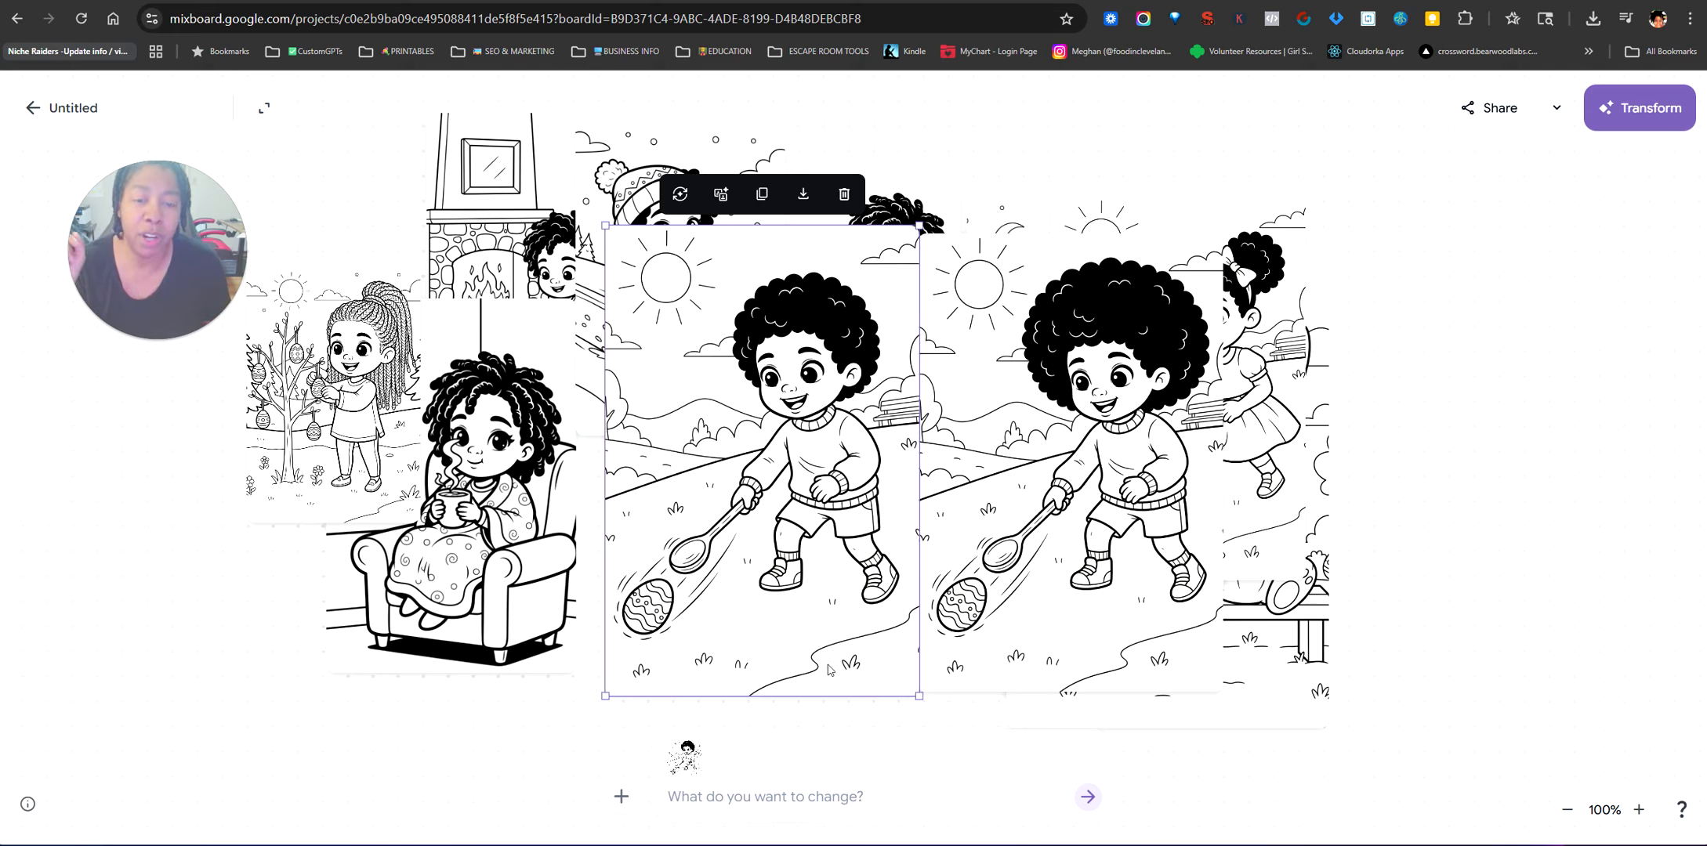
- Move the two egg-and-spoon images apart and place the black-and-white egg-basket image in the space between them
drag(815, 533, 508, 576)
drag(931, 324, 793, 442)
drag(812, 560, 950, 654)
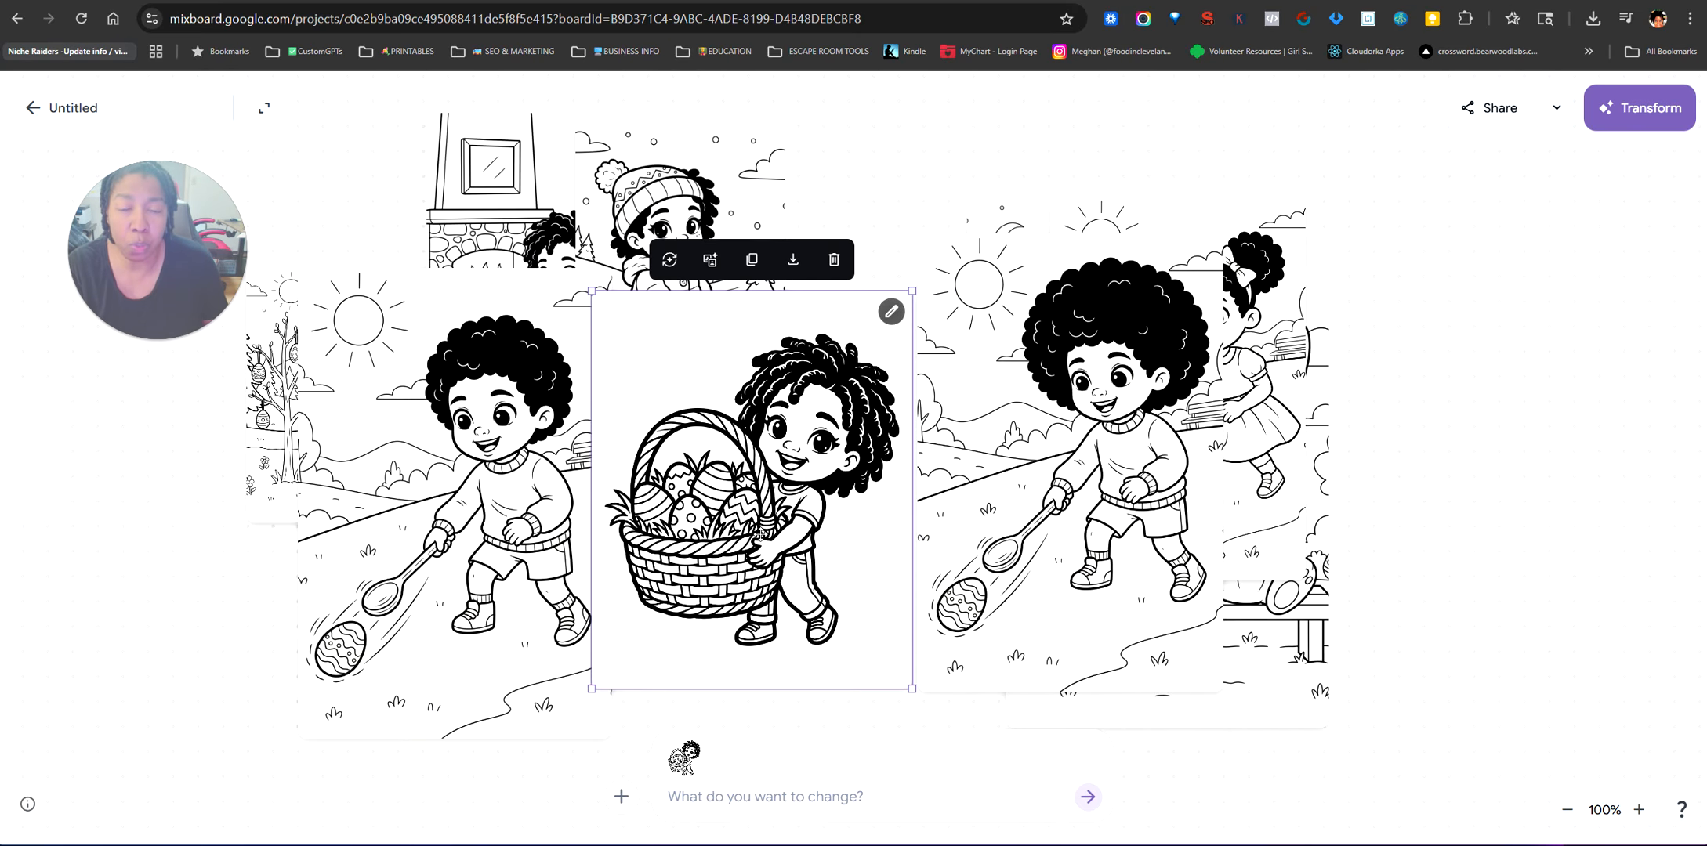
drag(761, 535, 855, 404)
drag(1073, 436, 1337, 400)
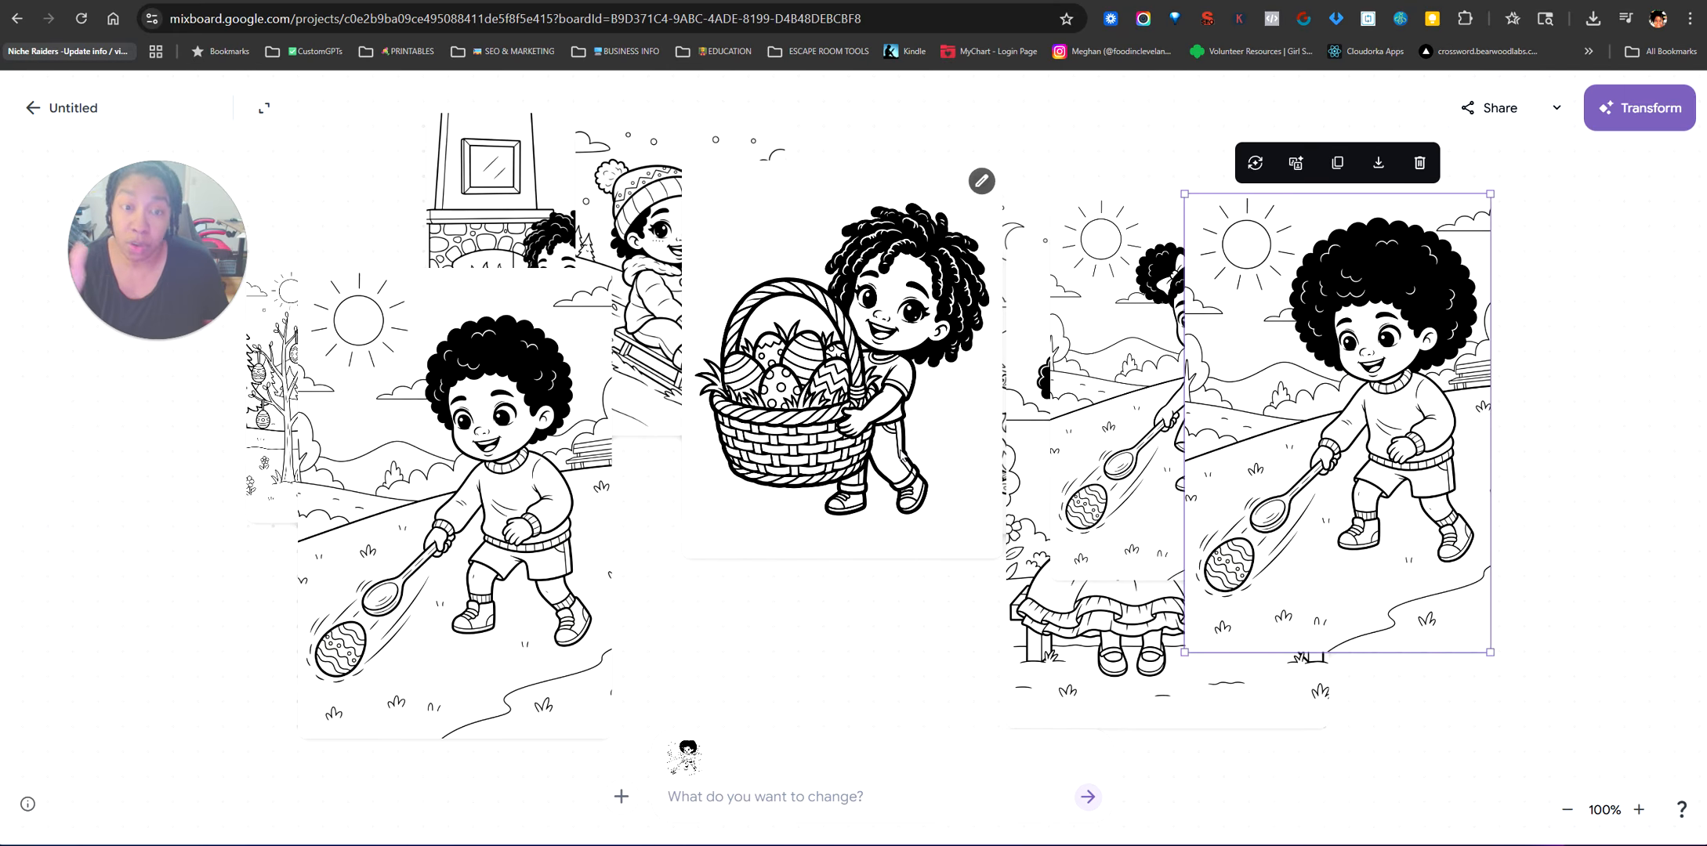
- Generate an edit of the egg-basket image with the prompt "Make the background blue, and color in the basket the eggs and the little girl."
click(924, 340)
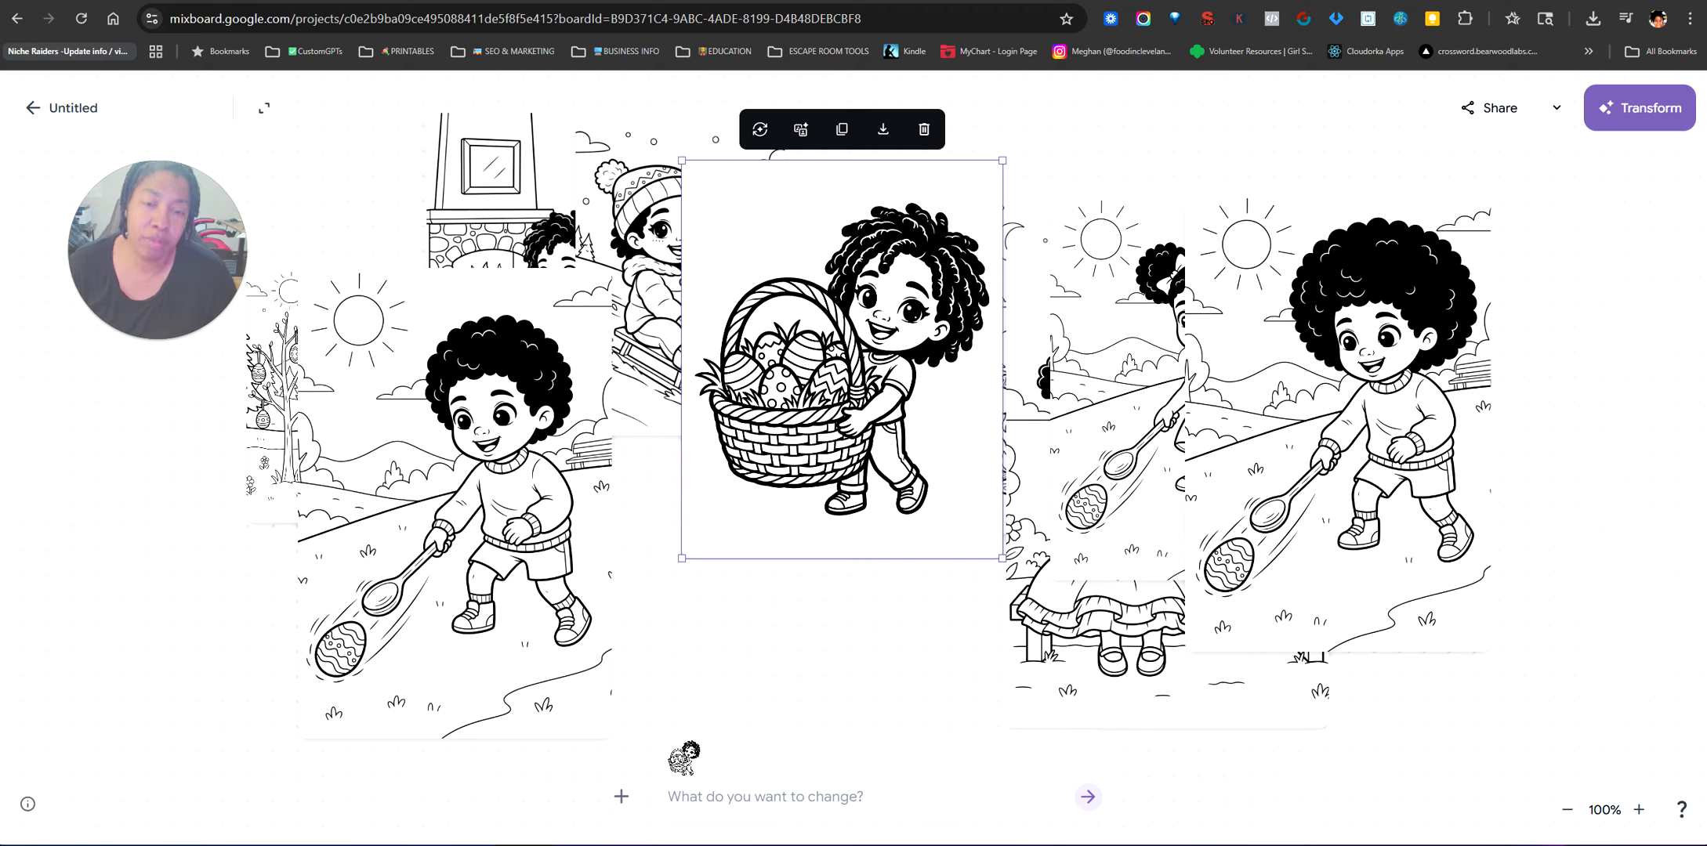
text(Make the background blue, and color in the basket the eggs and the little girl.)
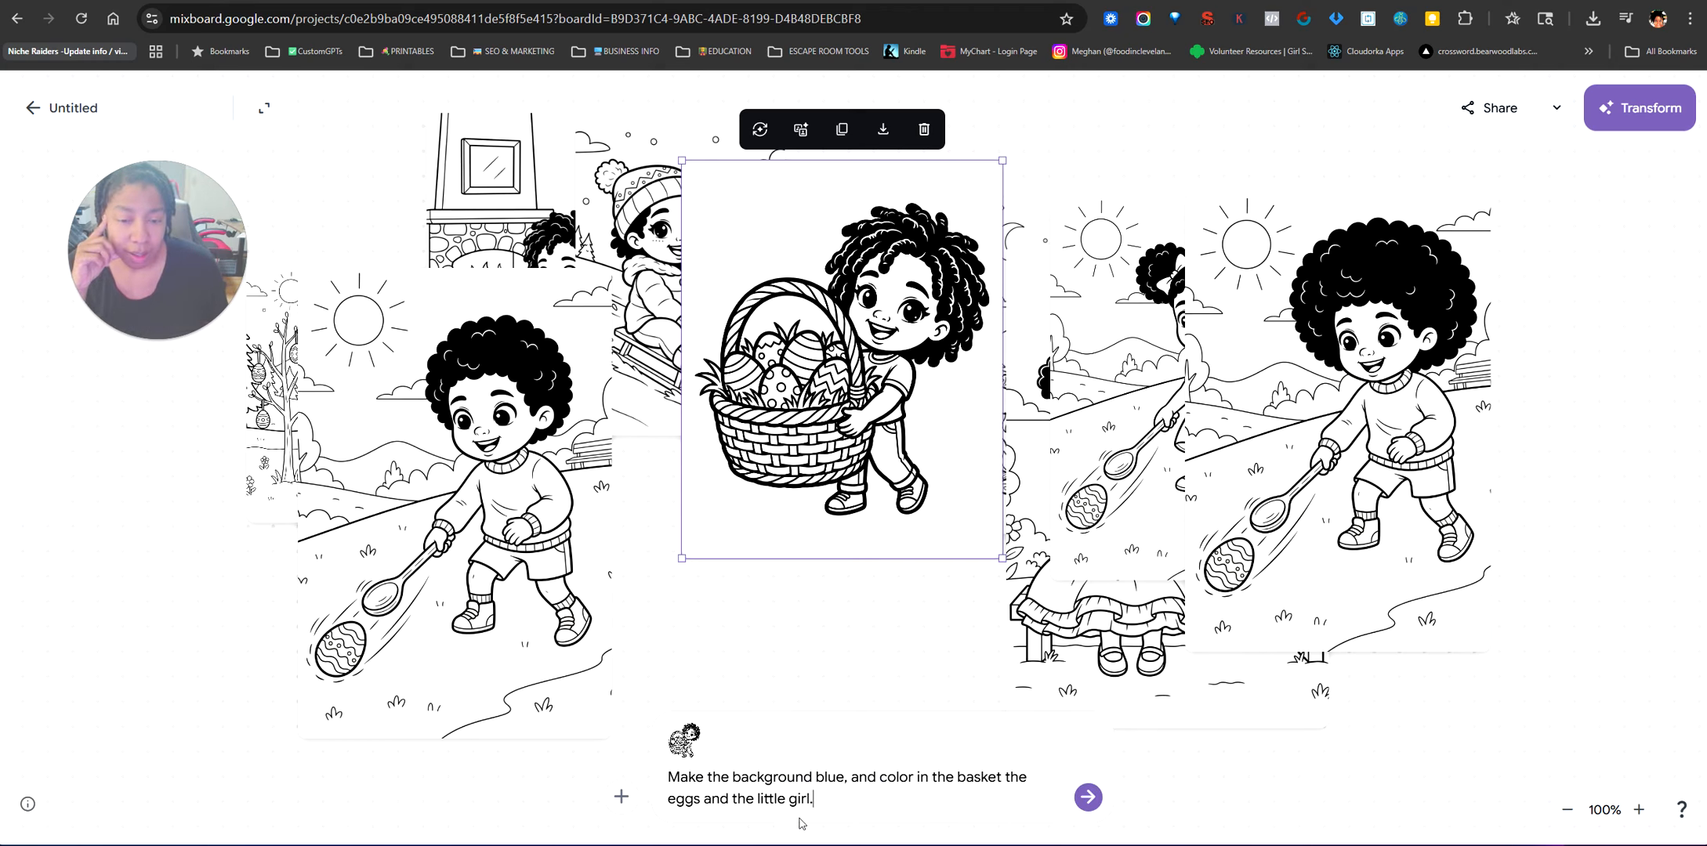
click(1095, 801)
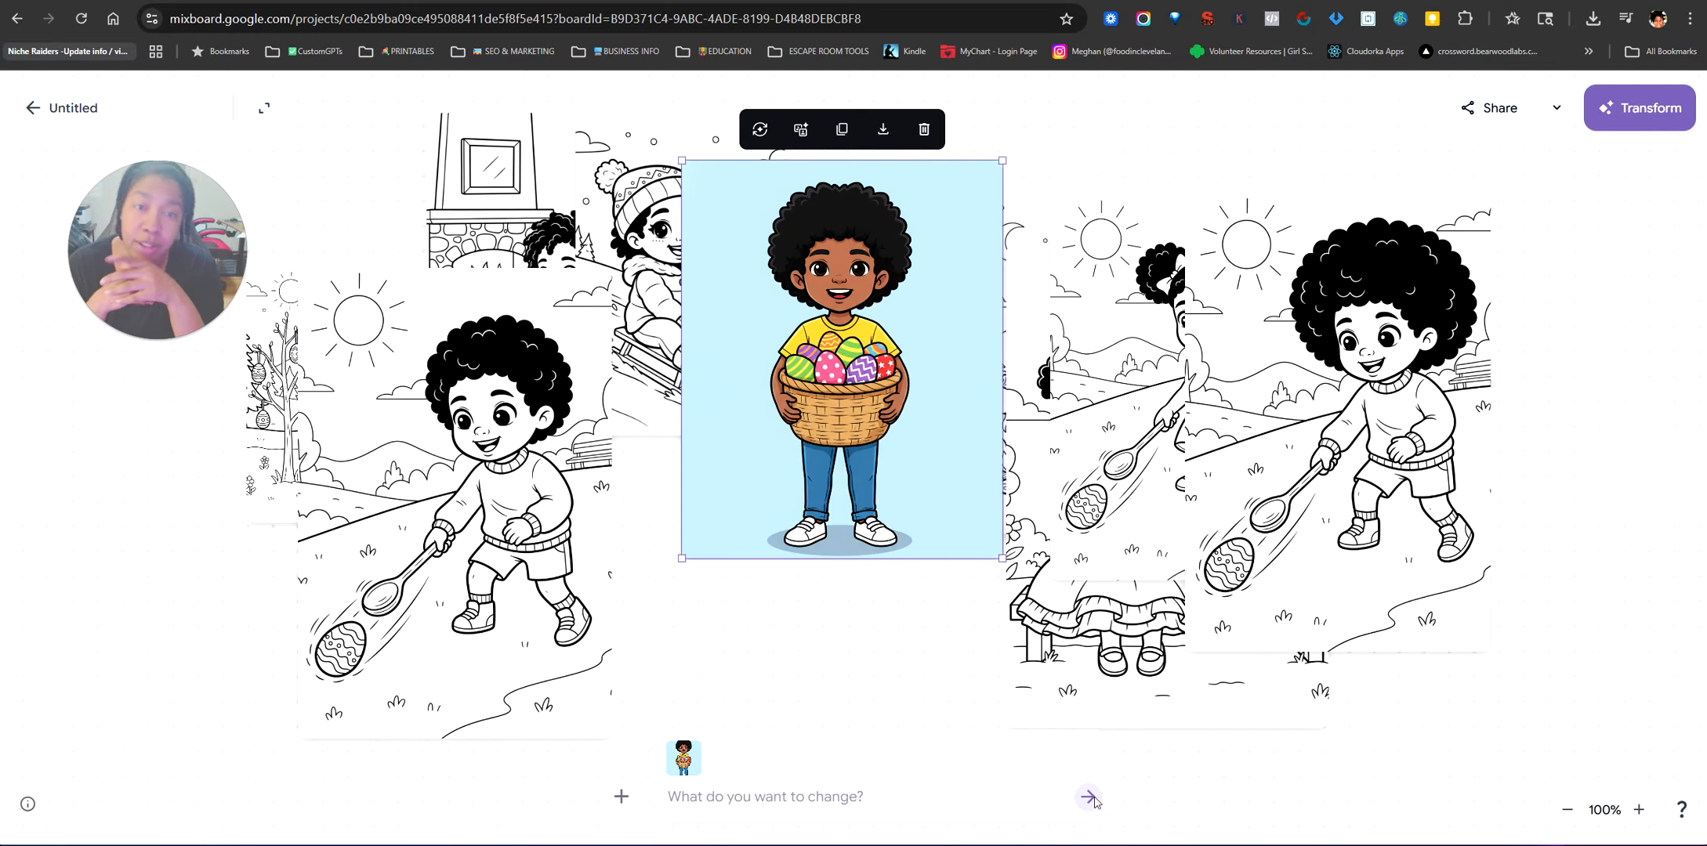
- Upload the black-and-white egg-basket image again, and shrink the blue-background image and place it beyond the bigger-afro image
drag(815, 412, 879, 593)
drag(606, 634, 817, 596)
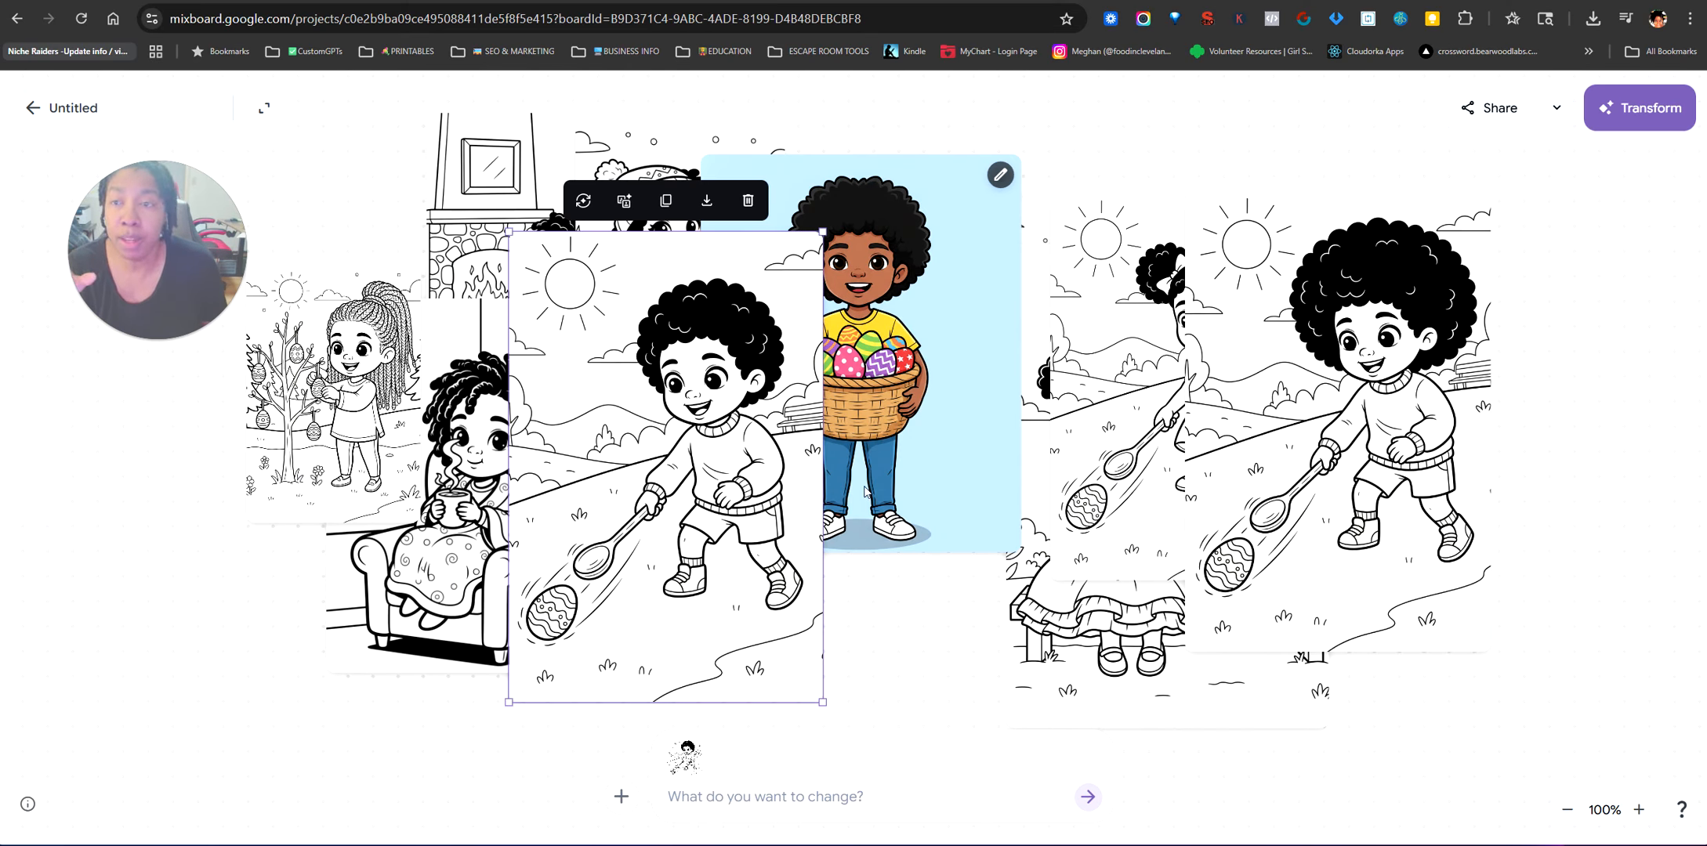
drag(865, 470, 1140, 404)
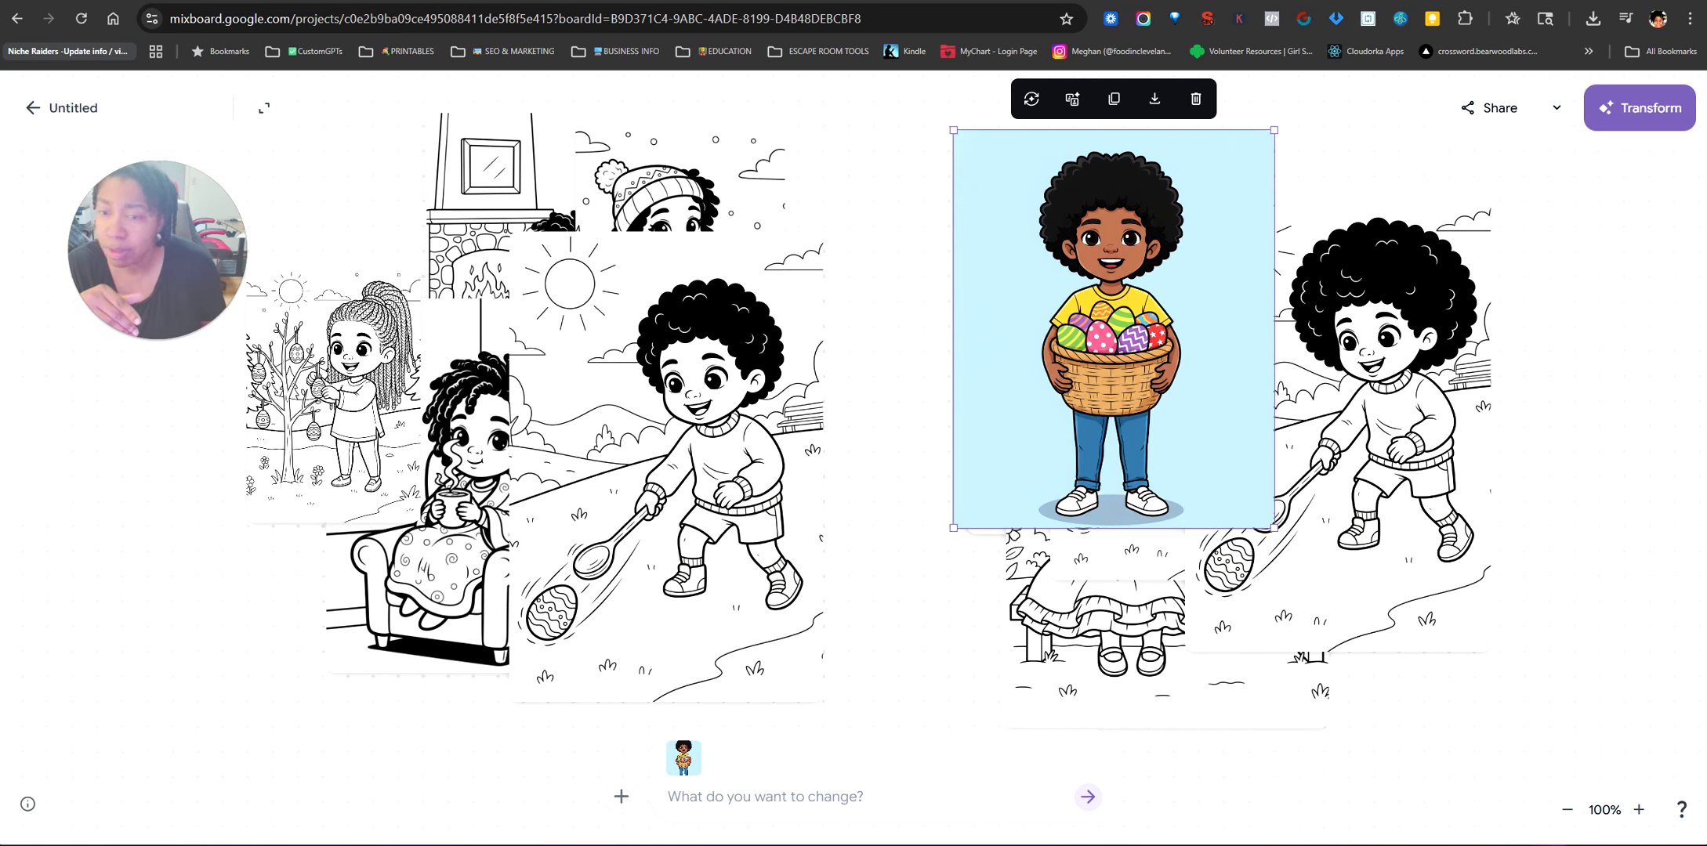
drag(2, 517, 694, 444)
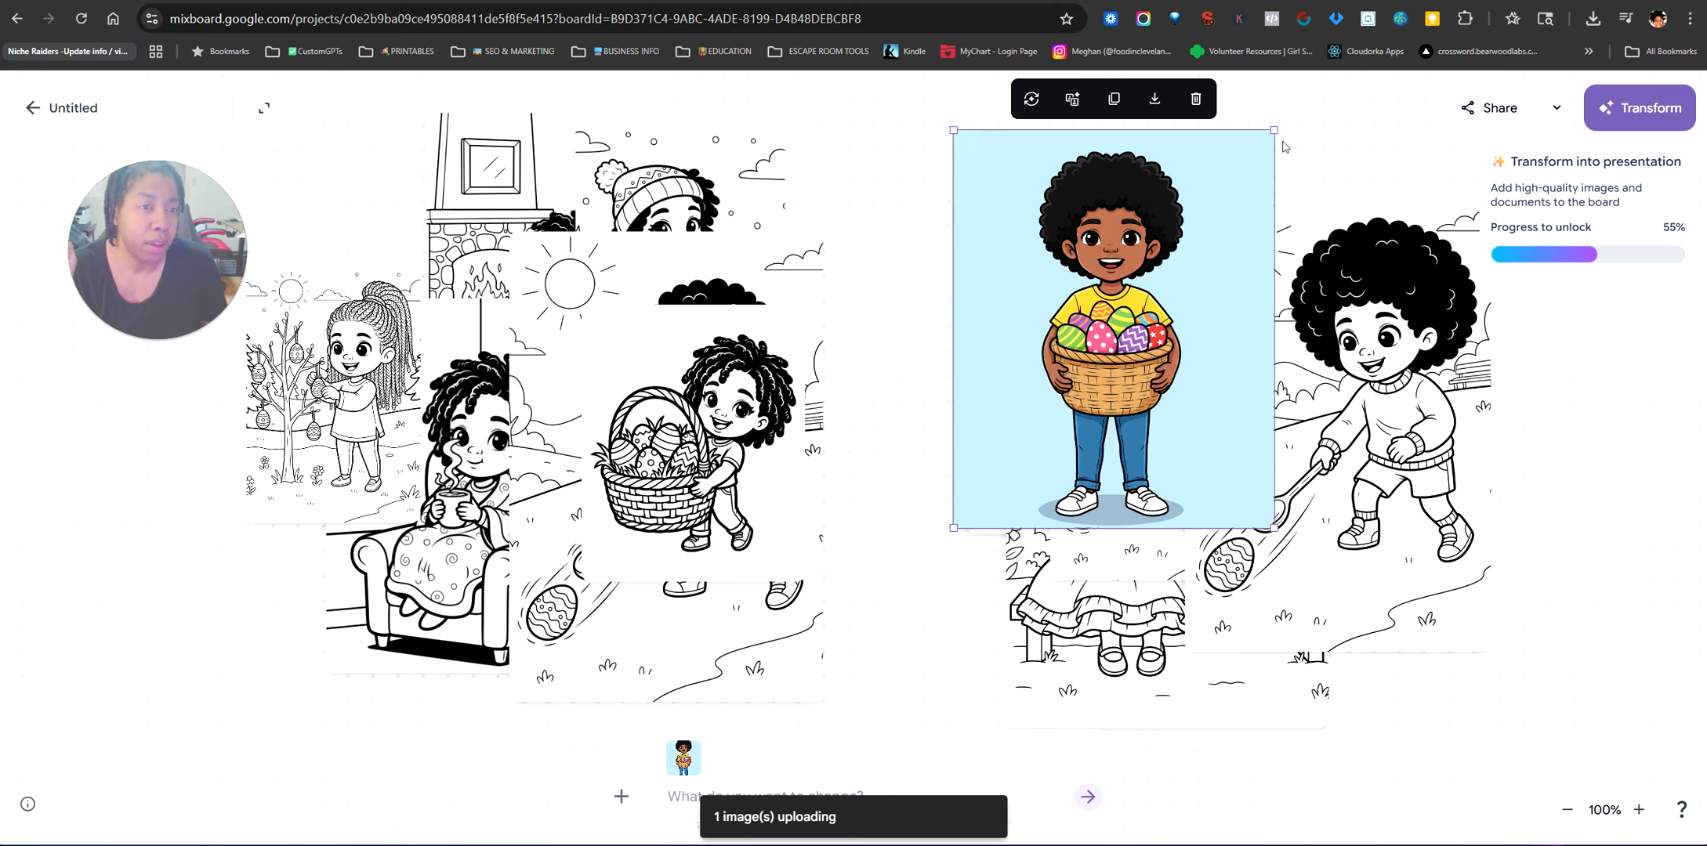
drag(1272, 132, 1142, 287)
drag(1038, 393, 1585, 397)
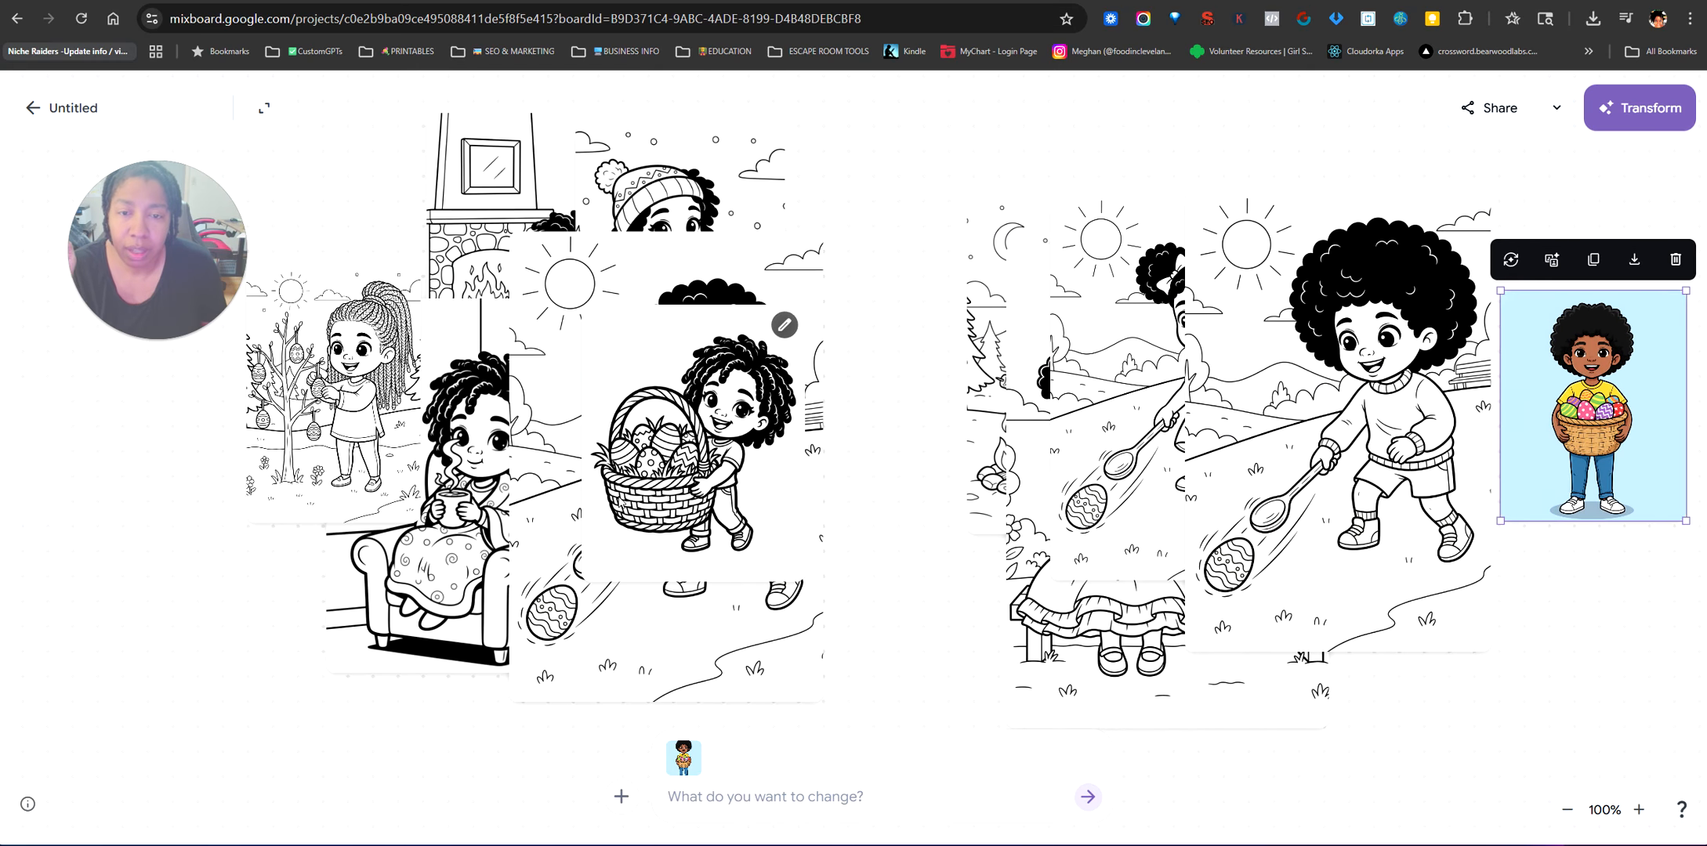
- Generate from the egg-basket image with the prompt "Decorate the image as though it's for the cover of a coloring book for Easter."
drag(619, 502, 791, 480)
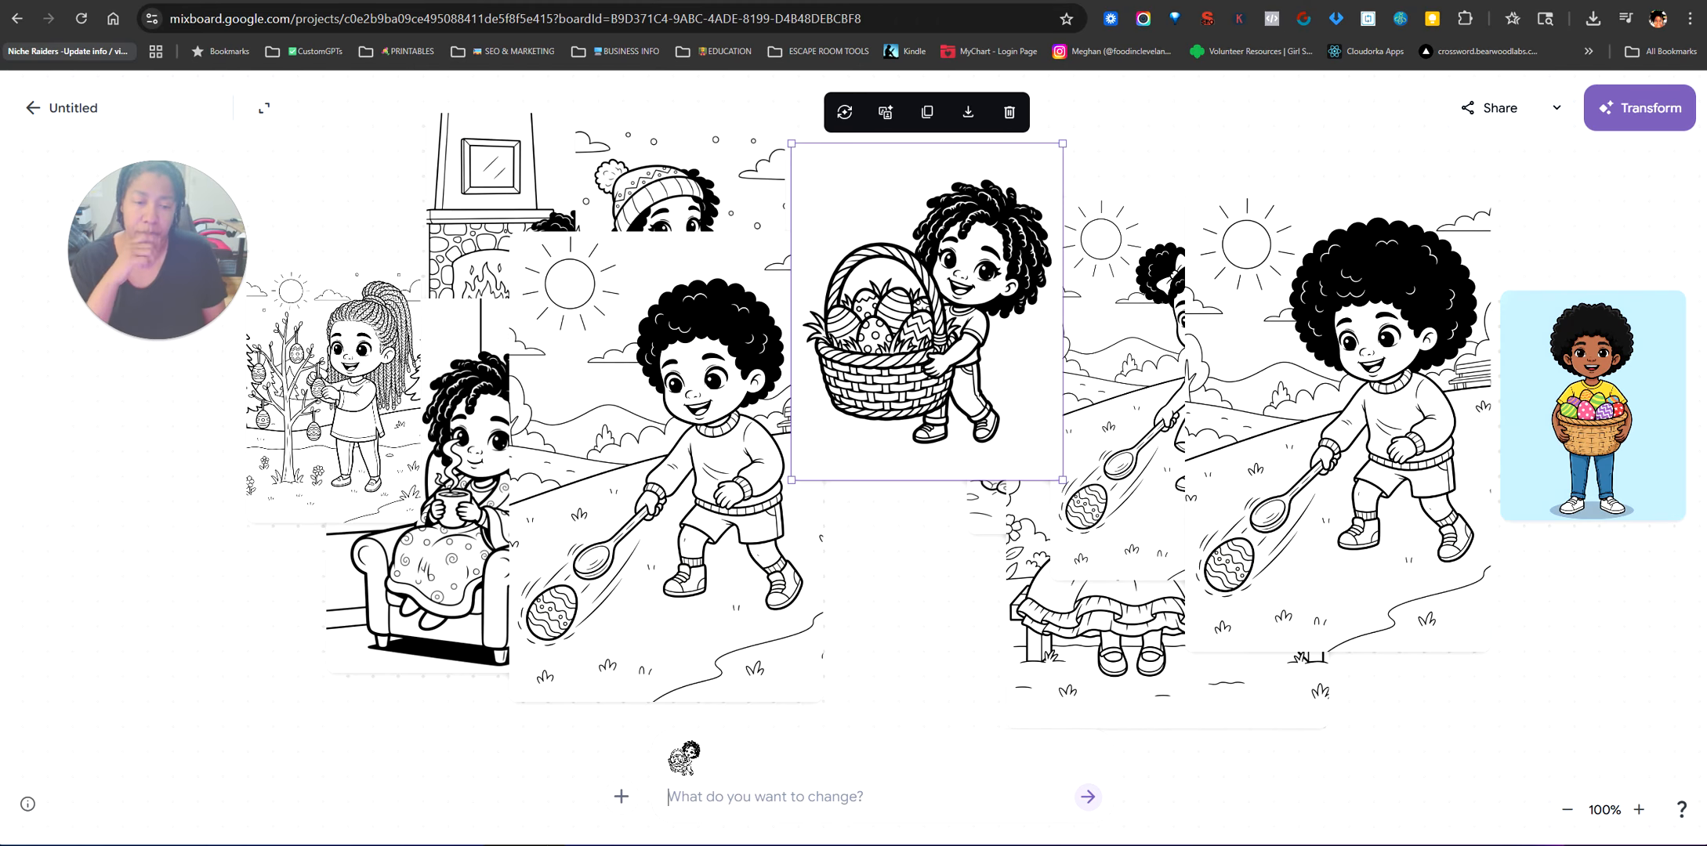
text(Decorate the image as though it's for the cover of a coloring book for Easter.)
click(1088, 797)
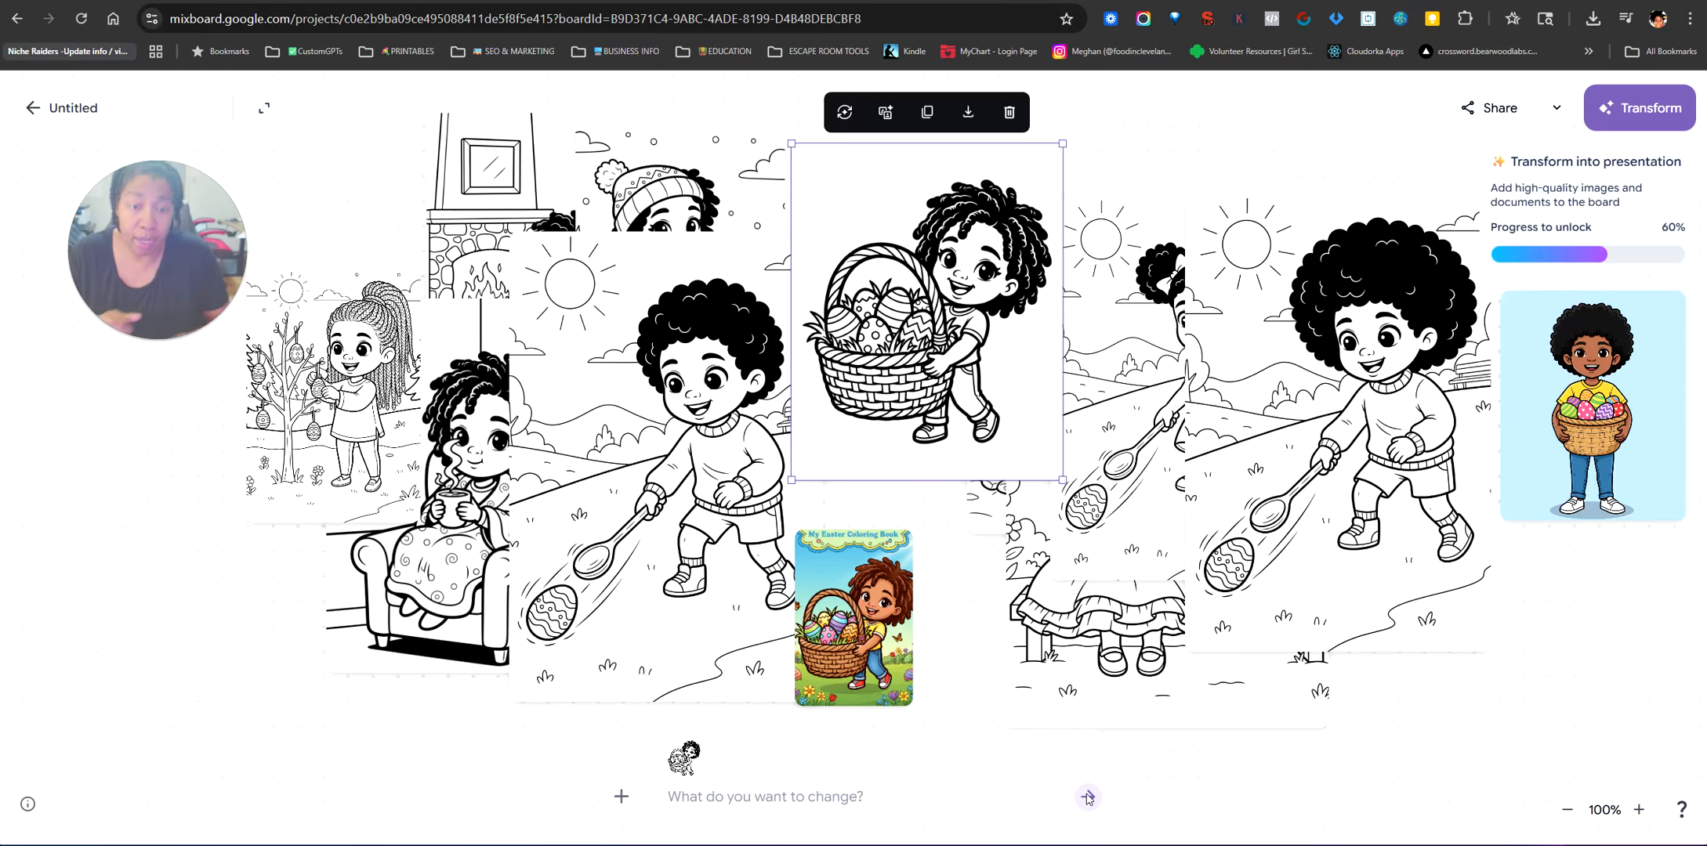
- Clear the original egg-and-spoon image out of the way and enlarge the "My Easter Coloring Book" cover image
drag(860, 599, 647, 236)
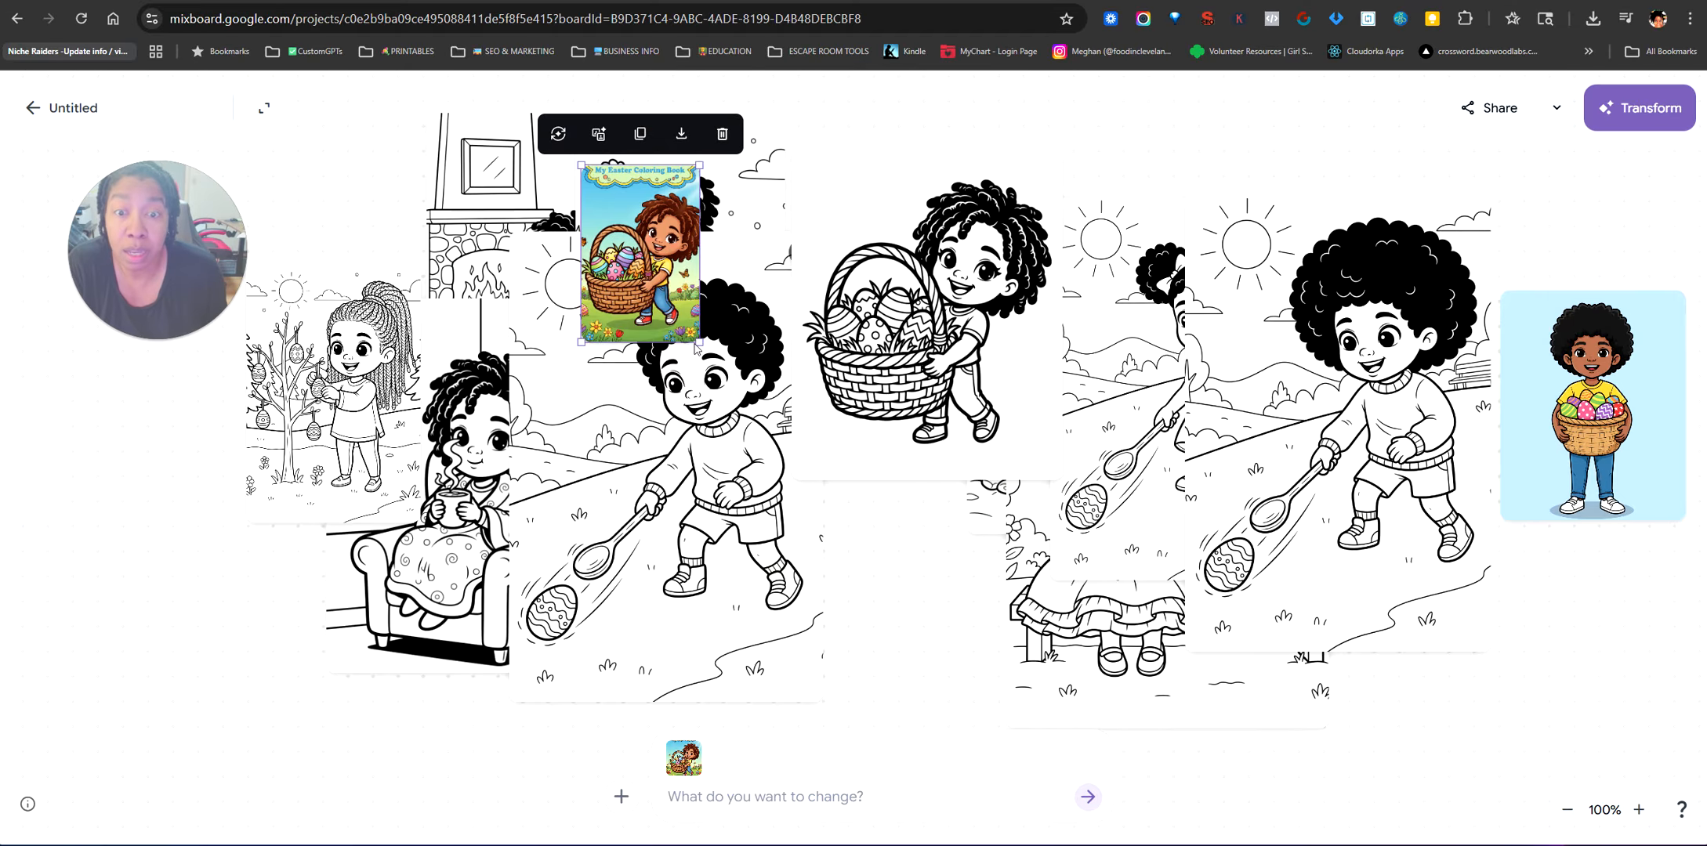
drag(697, 346, 614, 340)
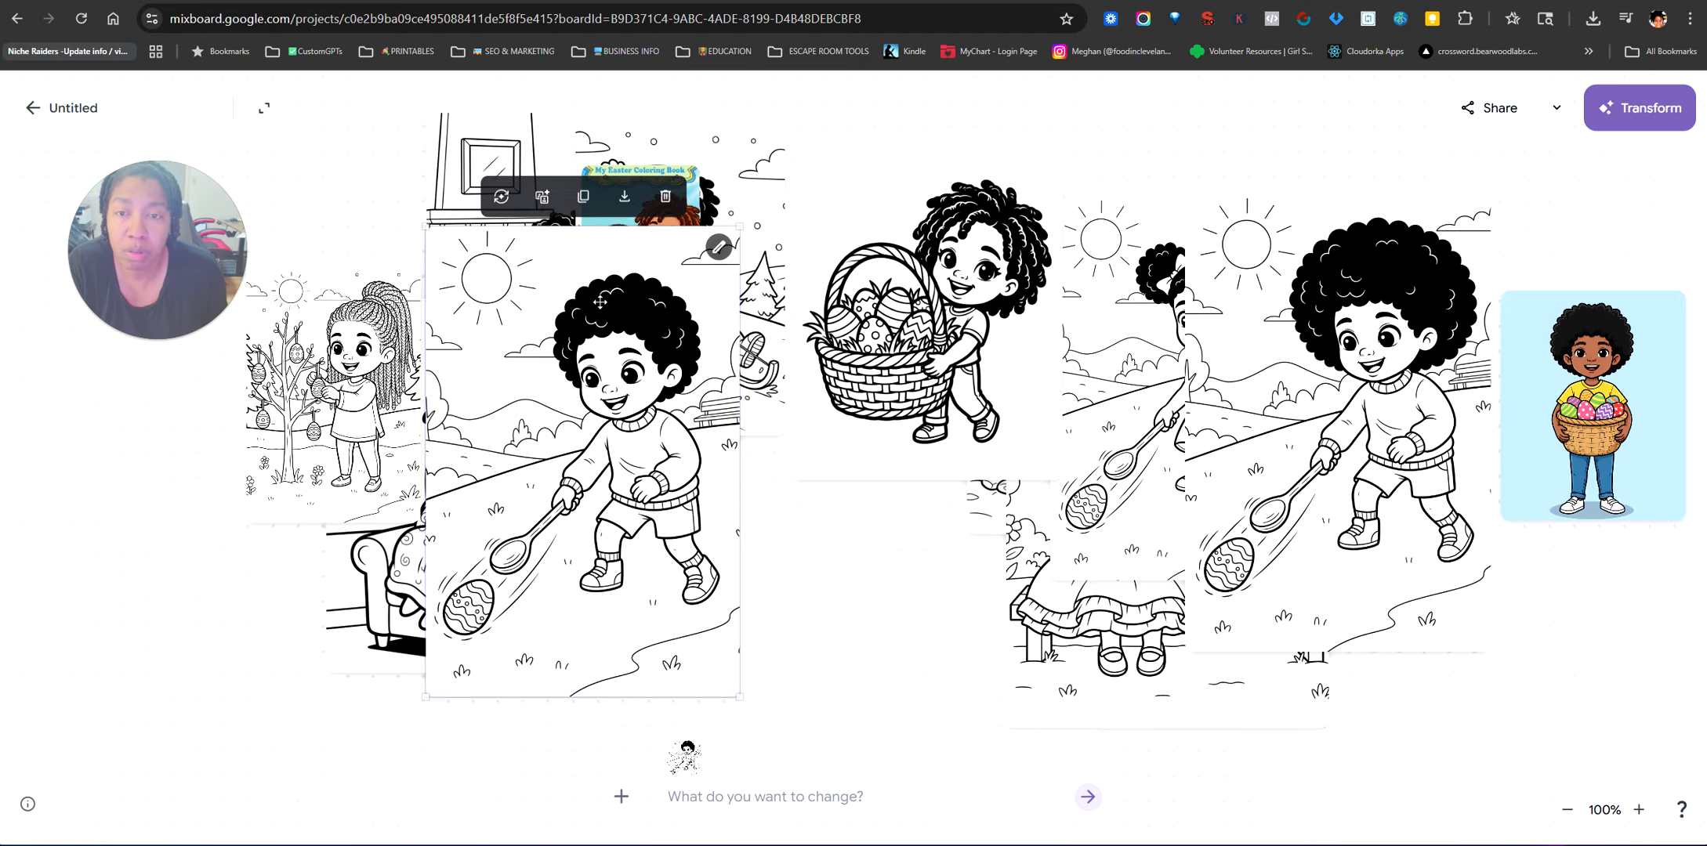
drag(658, 258, 391, 375)
click(643, 235)
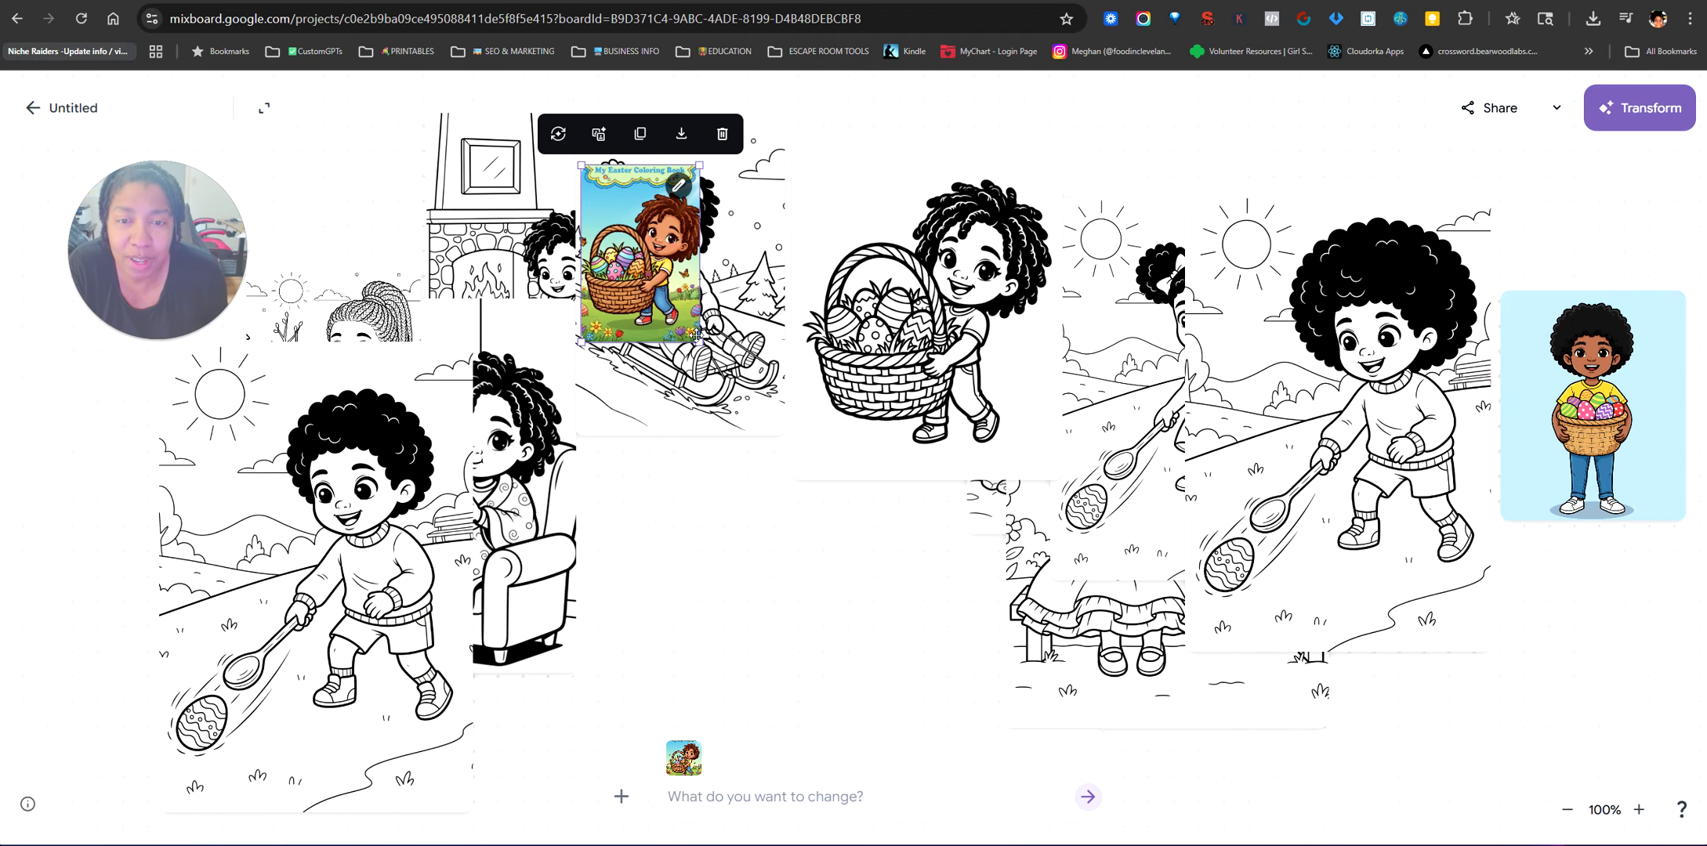
drag(698, 342, 952, 722)
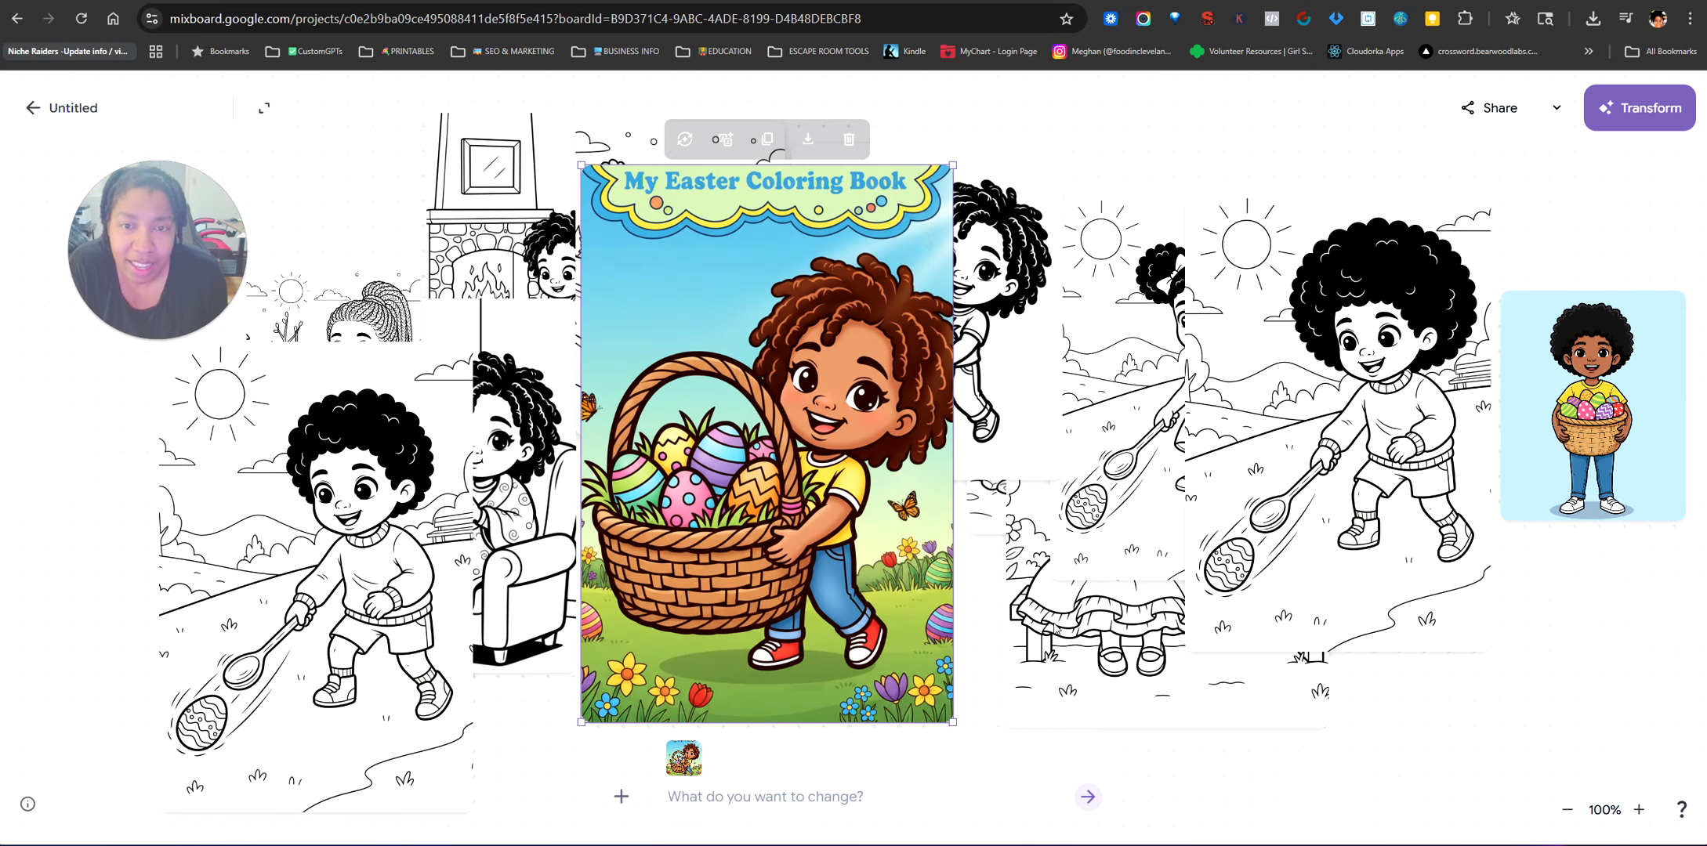
drag(802, 518, 784, 438)
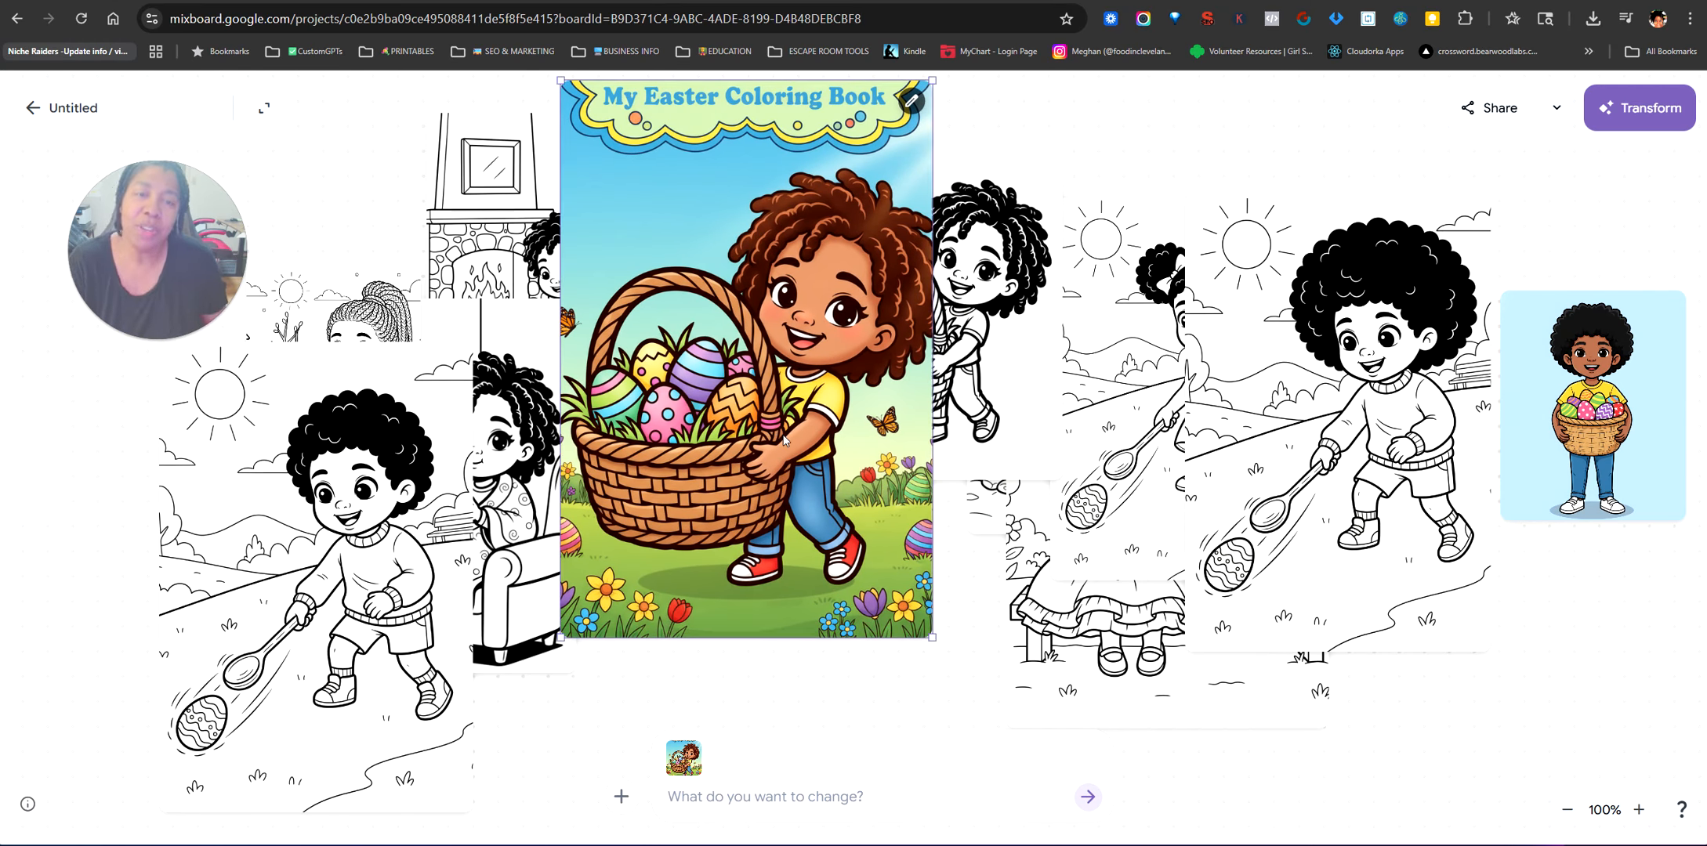
- Place the cover and the black-and-white egg-basket image side by side and enlarge the basket image to match the cover's height
drag(838, 489, 662, 516)
drag(886, 352, 865, 307)
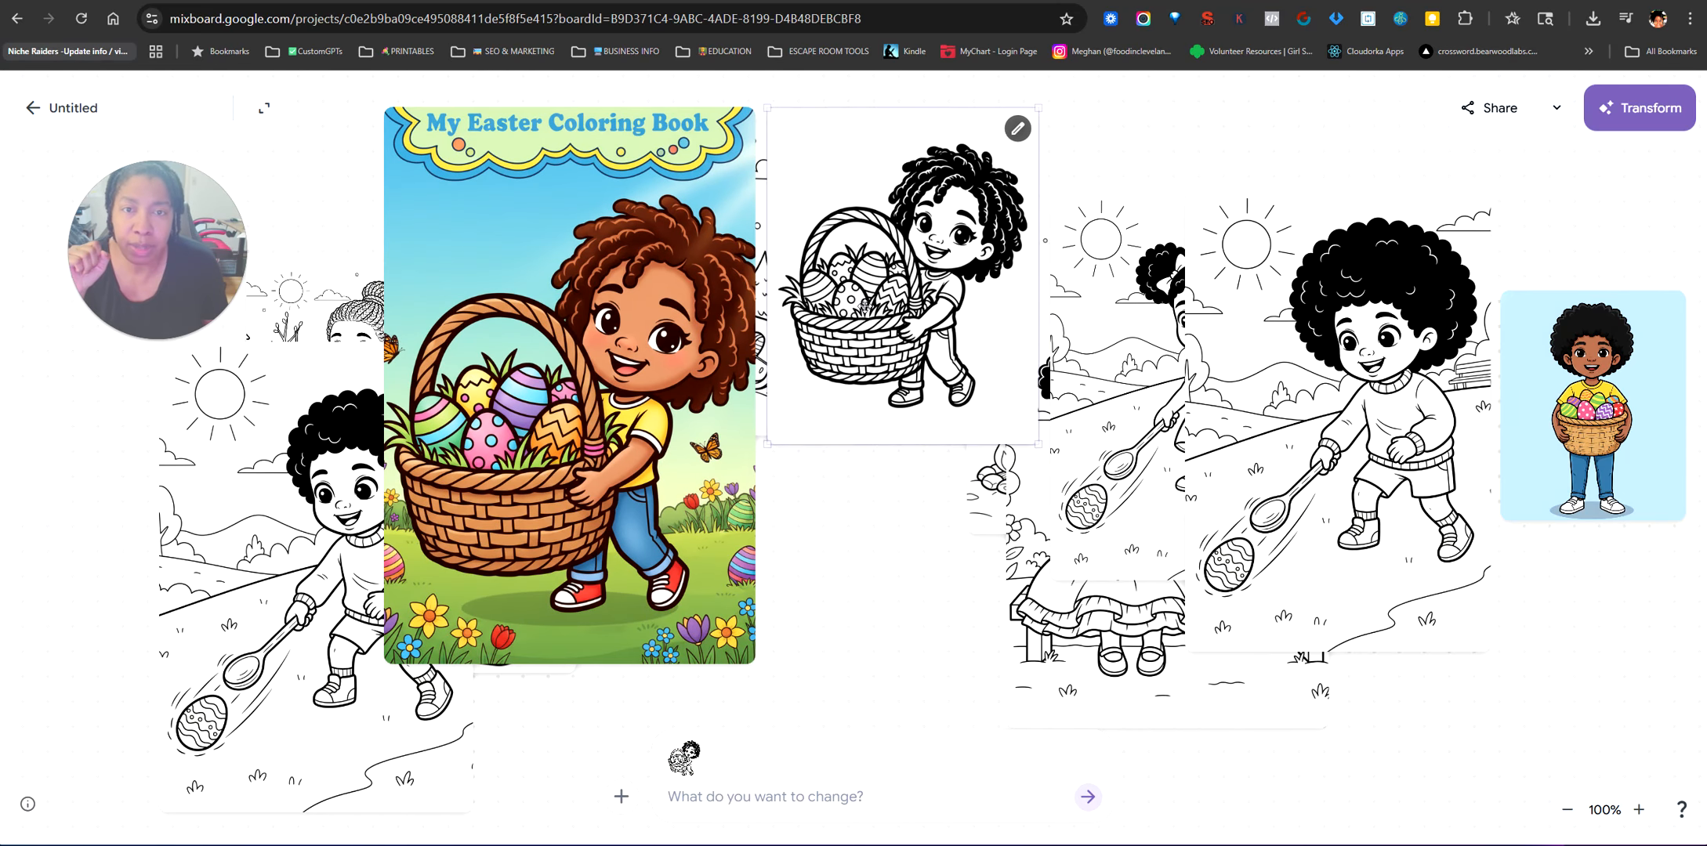
drag(1039, 449, 1241, 638)
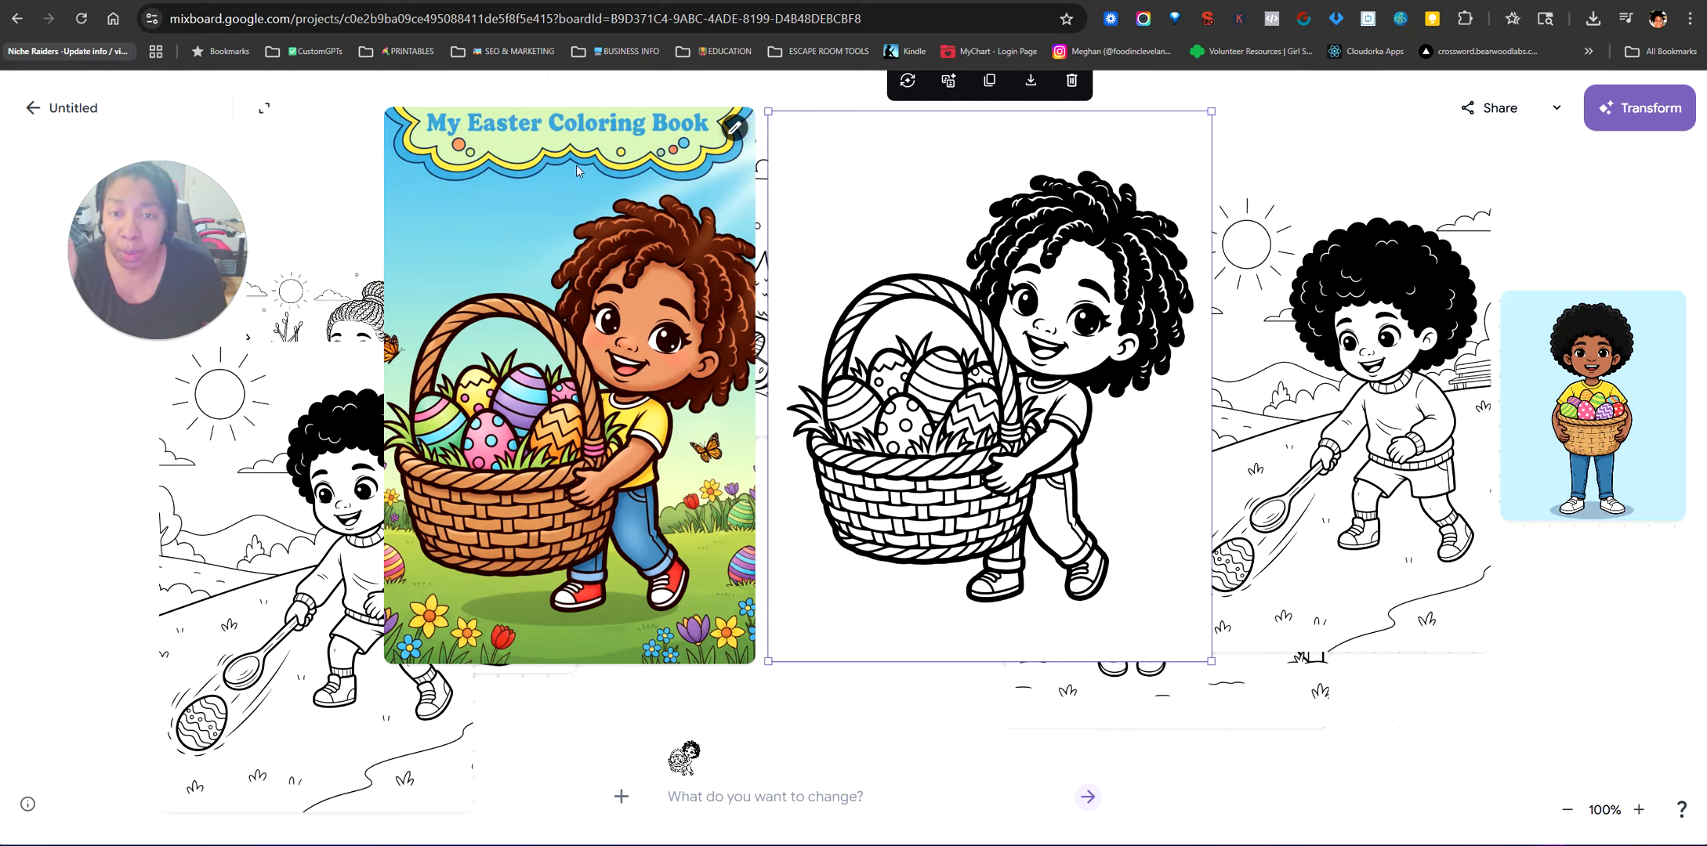
- Download the Easter coloring book cover image and shrink it to a small size below the sledding image
click(643, 177)
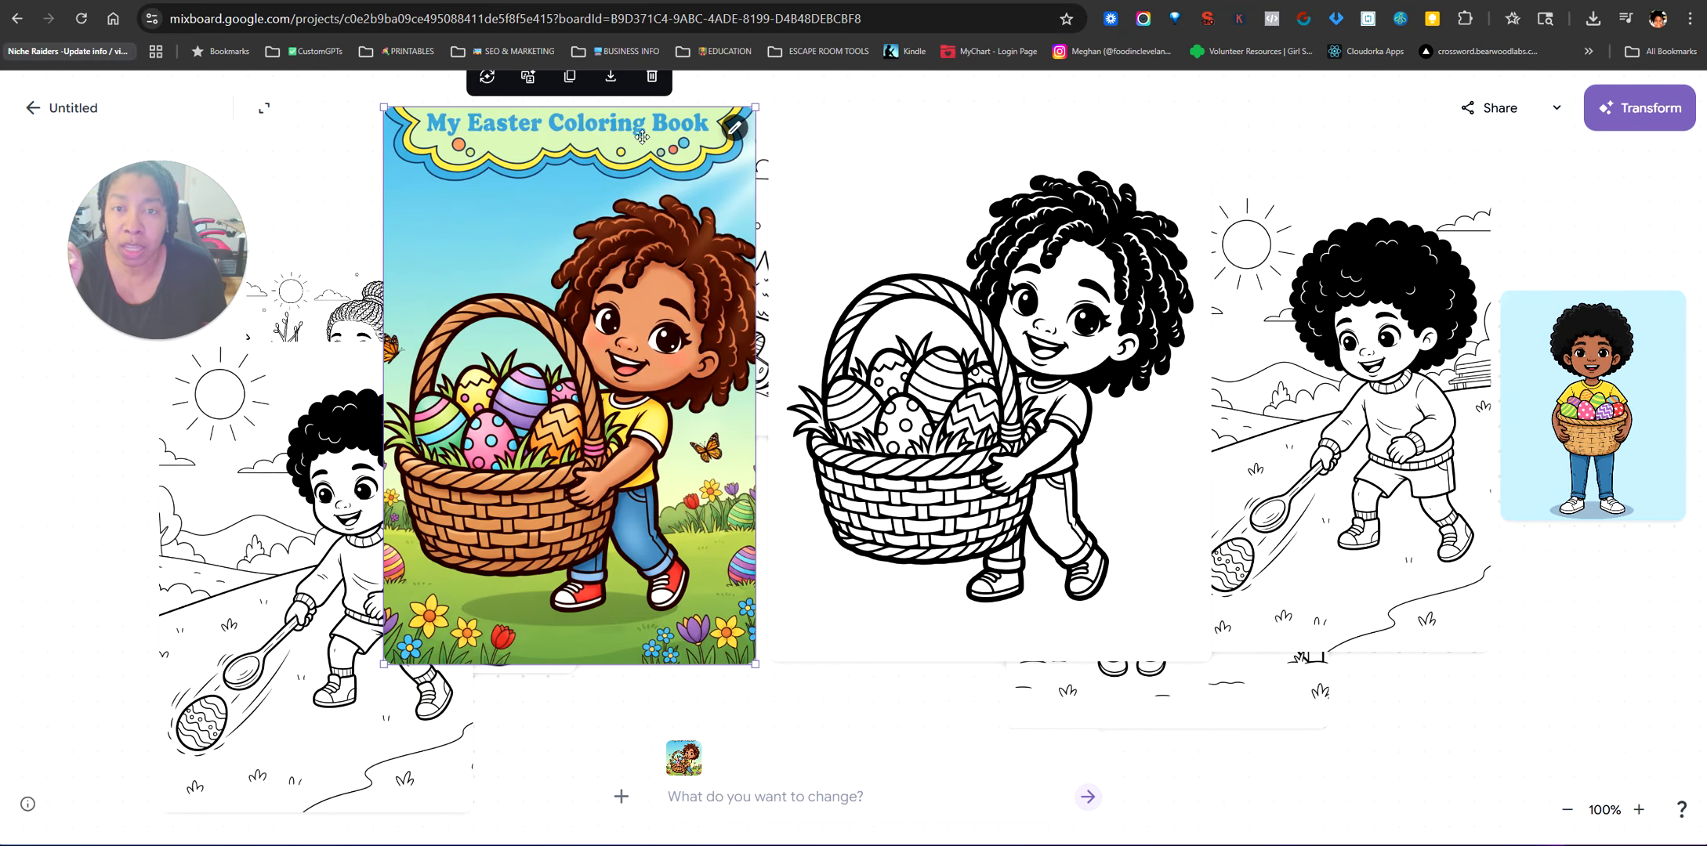
click(611, 81)
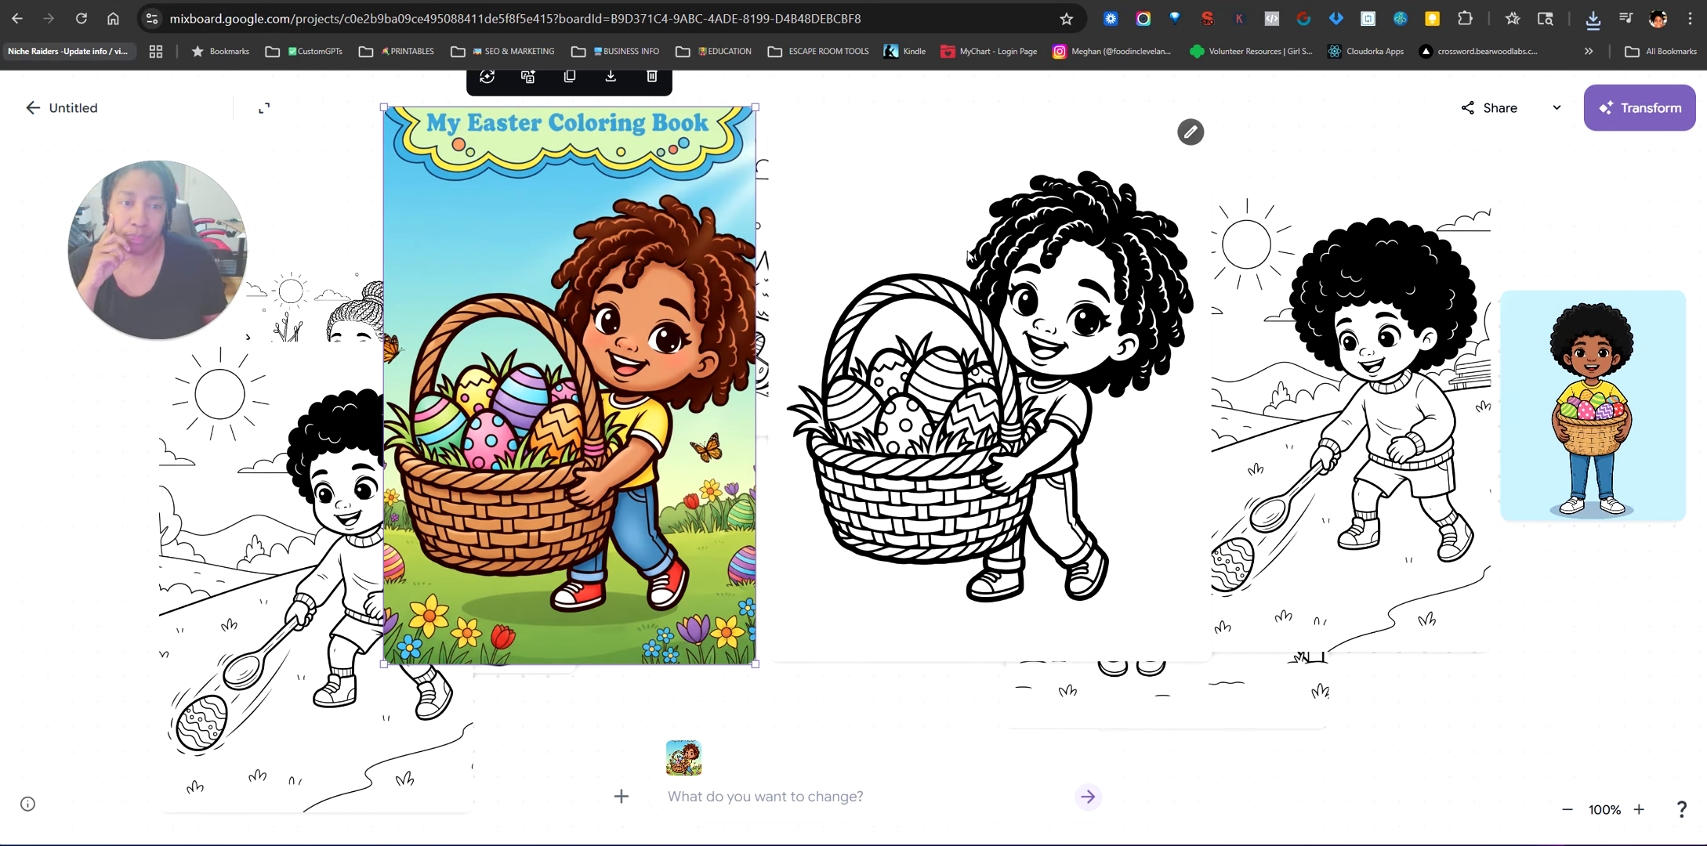
click(1052, 426)
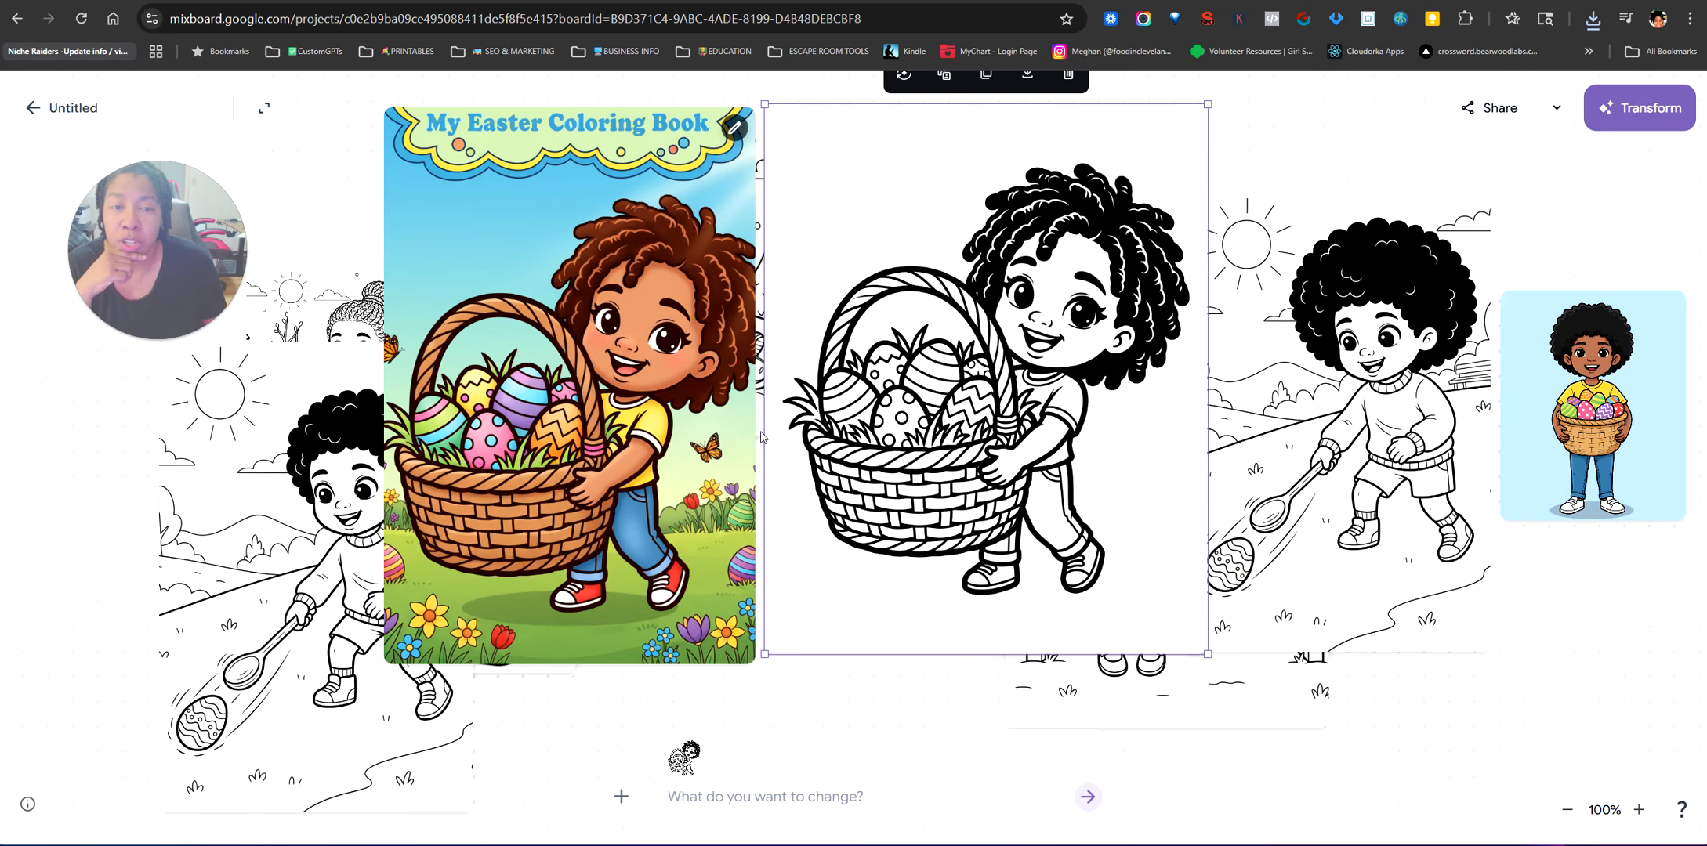
drag(516, 369, 509, 438)
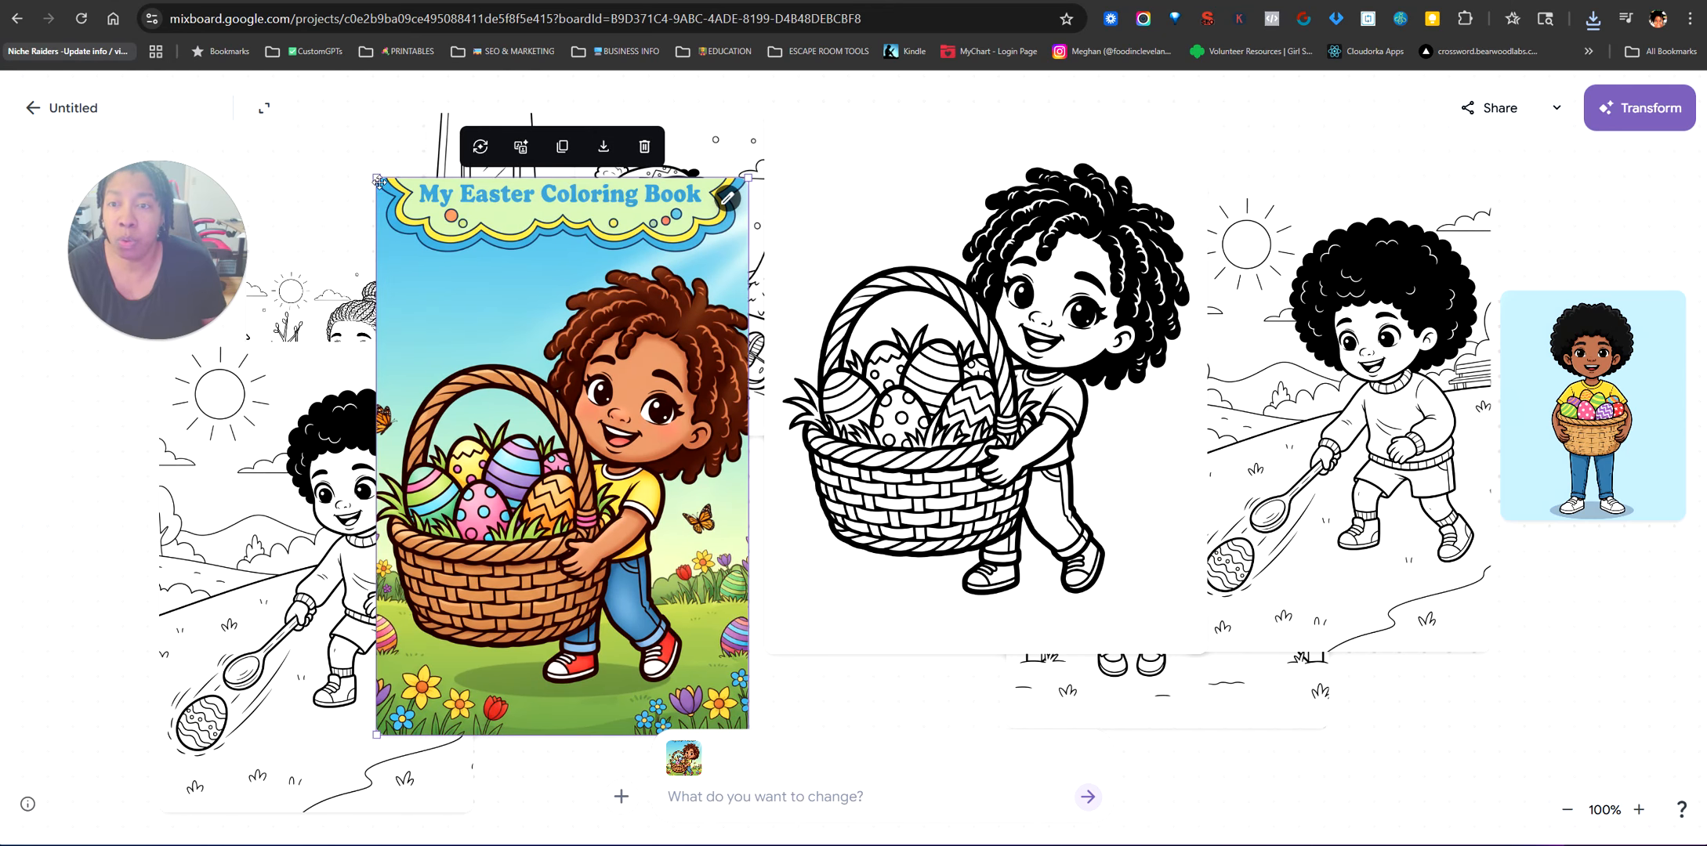
drag(380, 184, 578, 481)
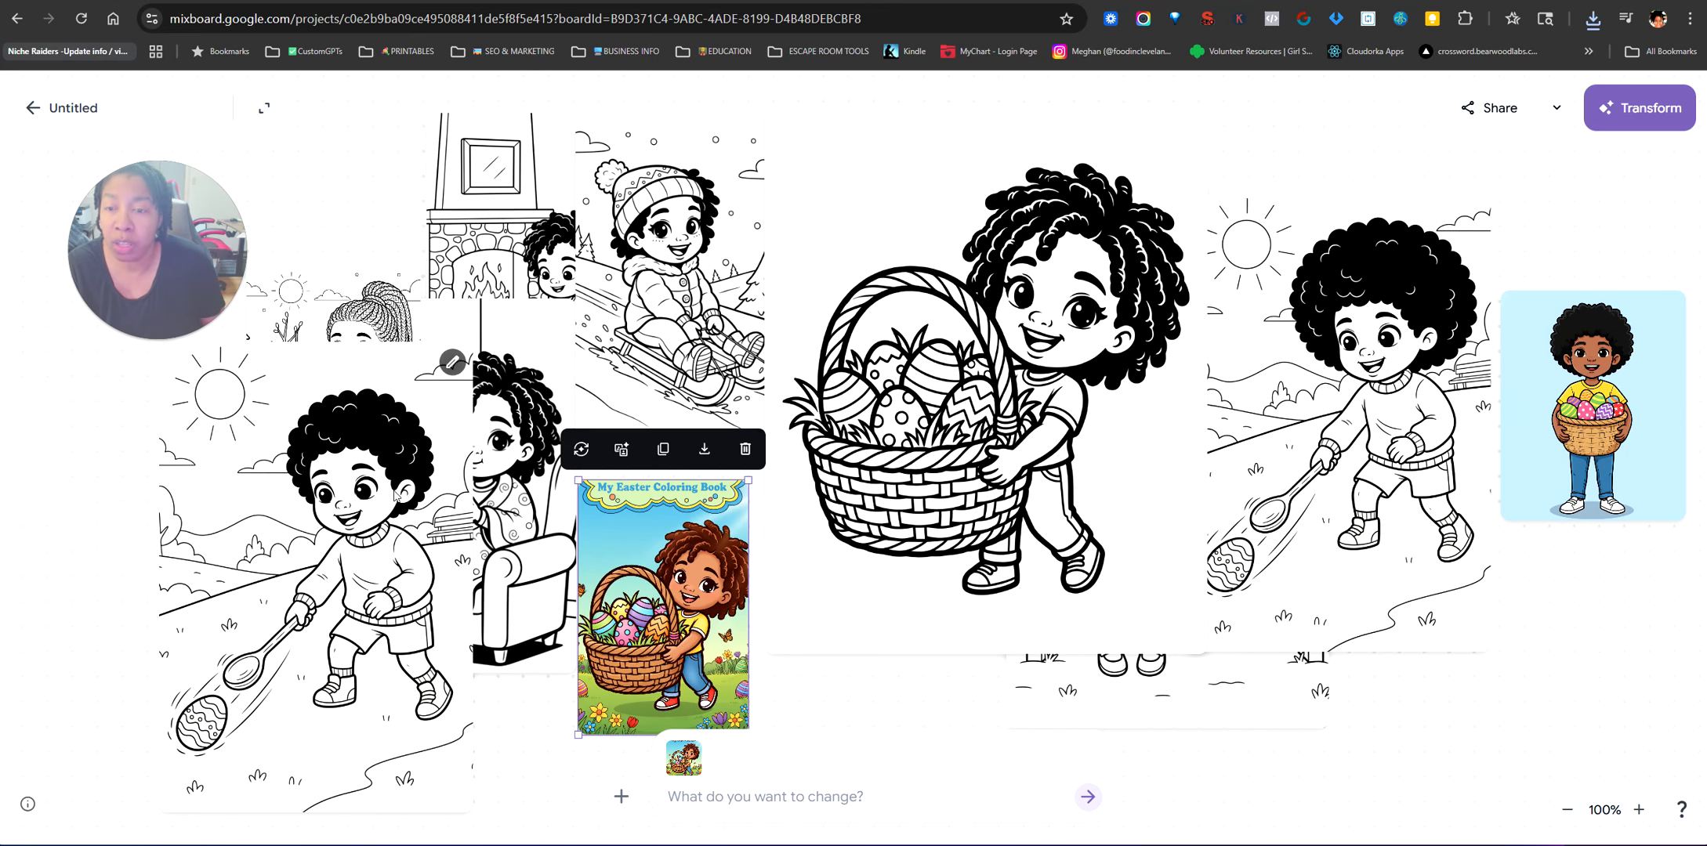
- Spread out the original egg-and-spoon and egg-tree images and move the large egg-basket image over the fireplace and sledding images
drag(439, 460, 325, 616)
drag(349, 388, 337, 364)
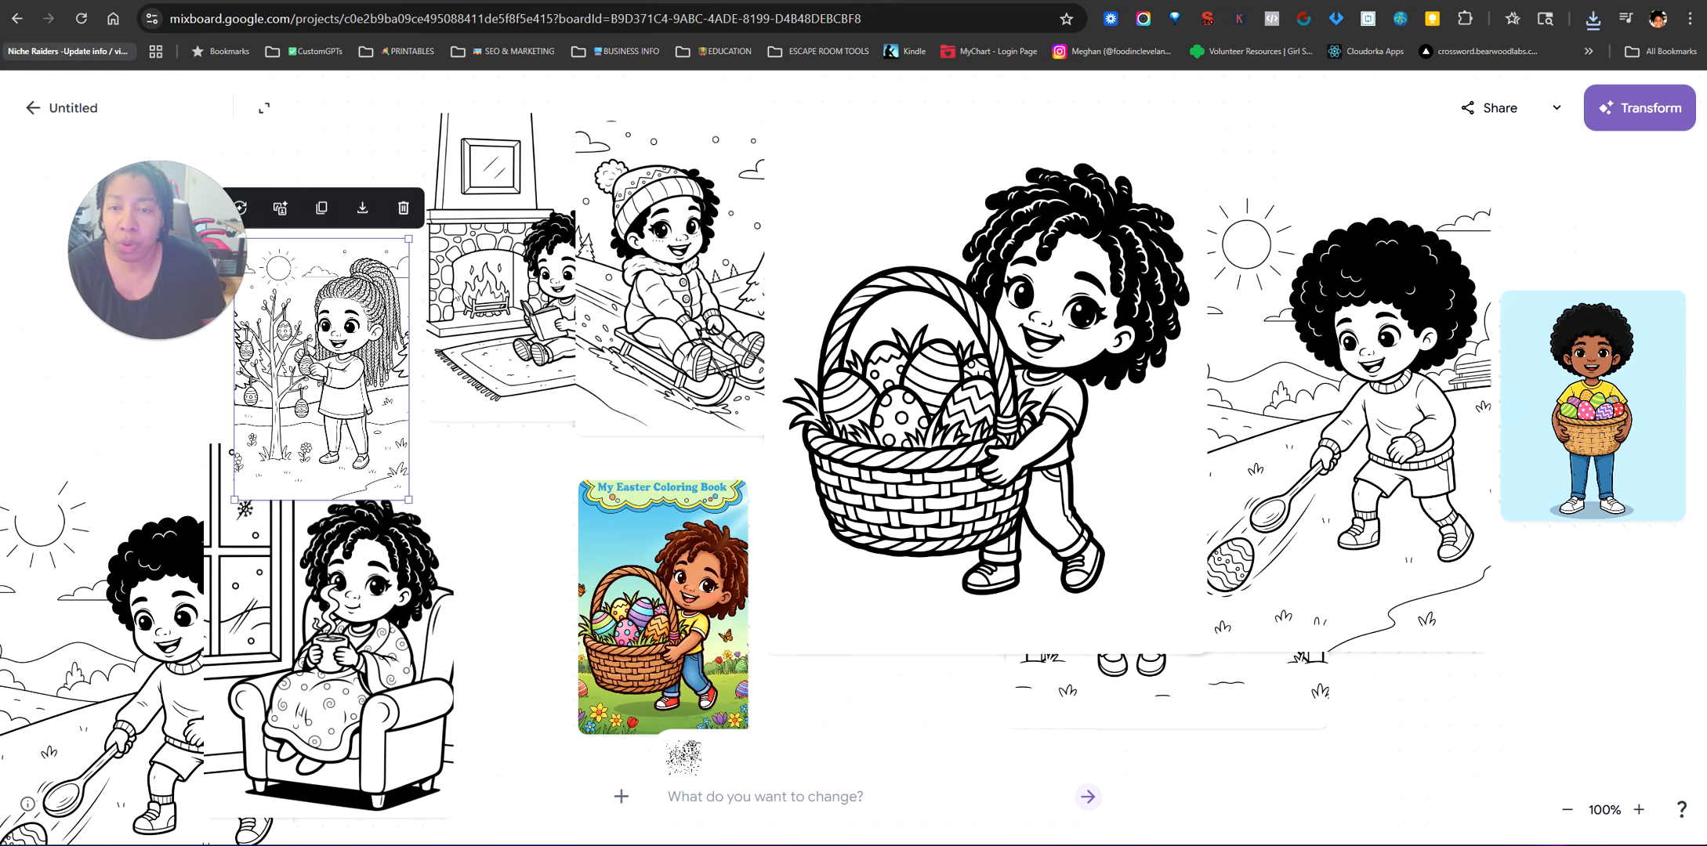
drag(501, 295, 468, 256)
drag(684, 292, 625, 280)
drag(972, 337, 549, 290)
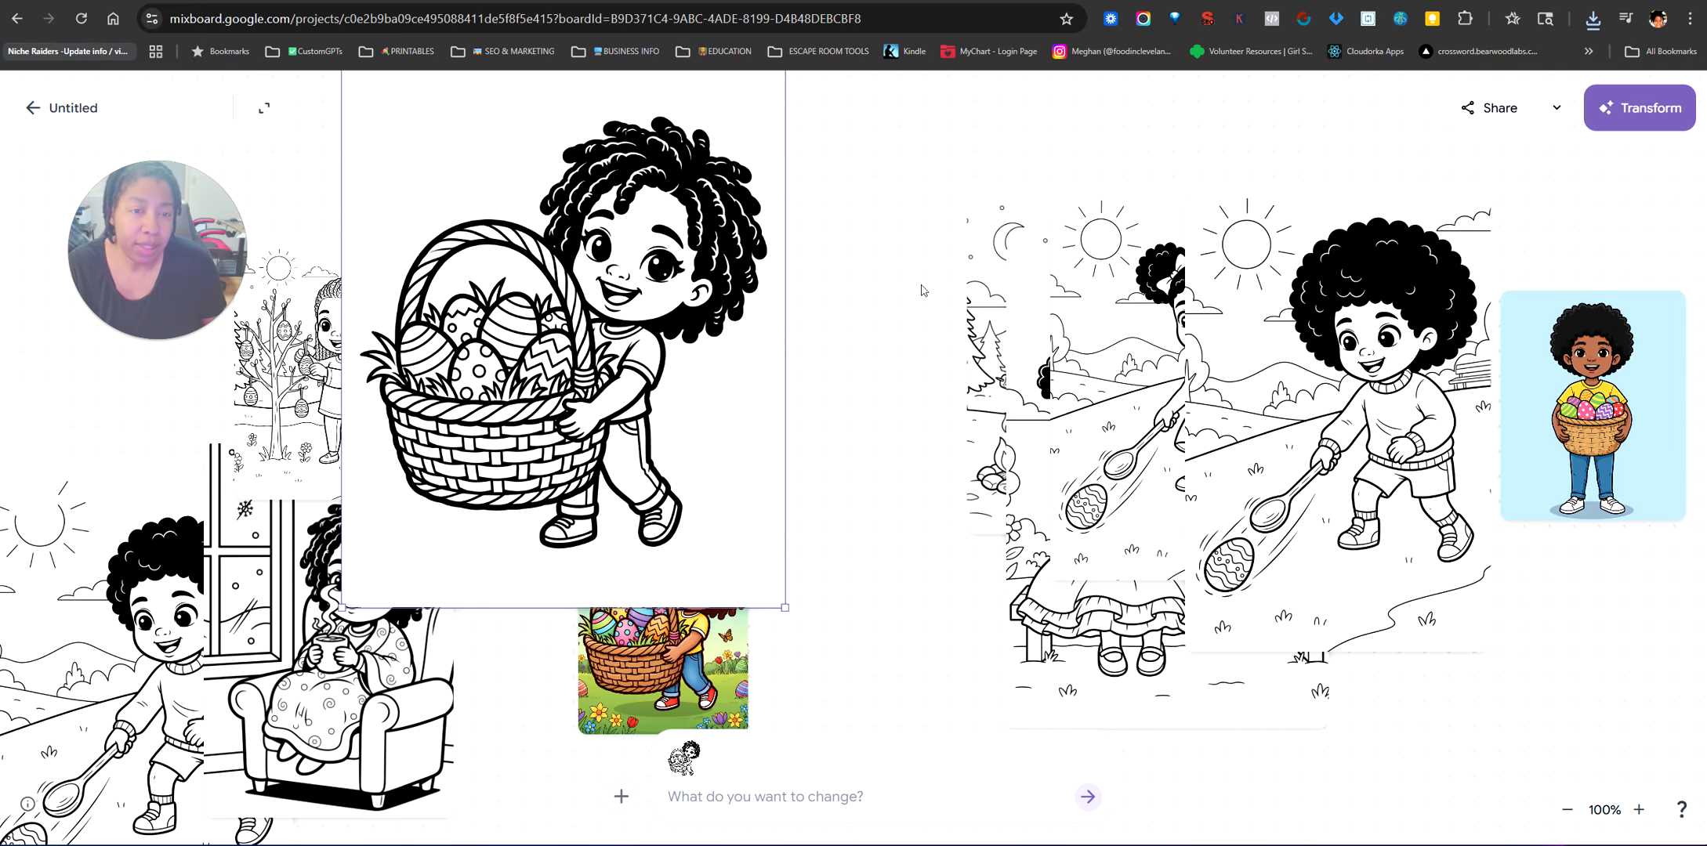
- Move the campfire, afro-puffs, bunny and bigger-afro images closer to the large egg-basket image
drag(989, 293, 636, 226)
drag(1120, 439, 757, 380)
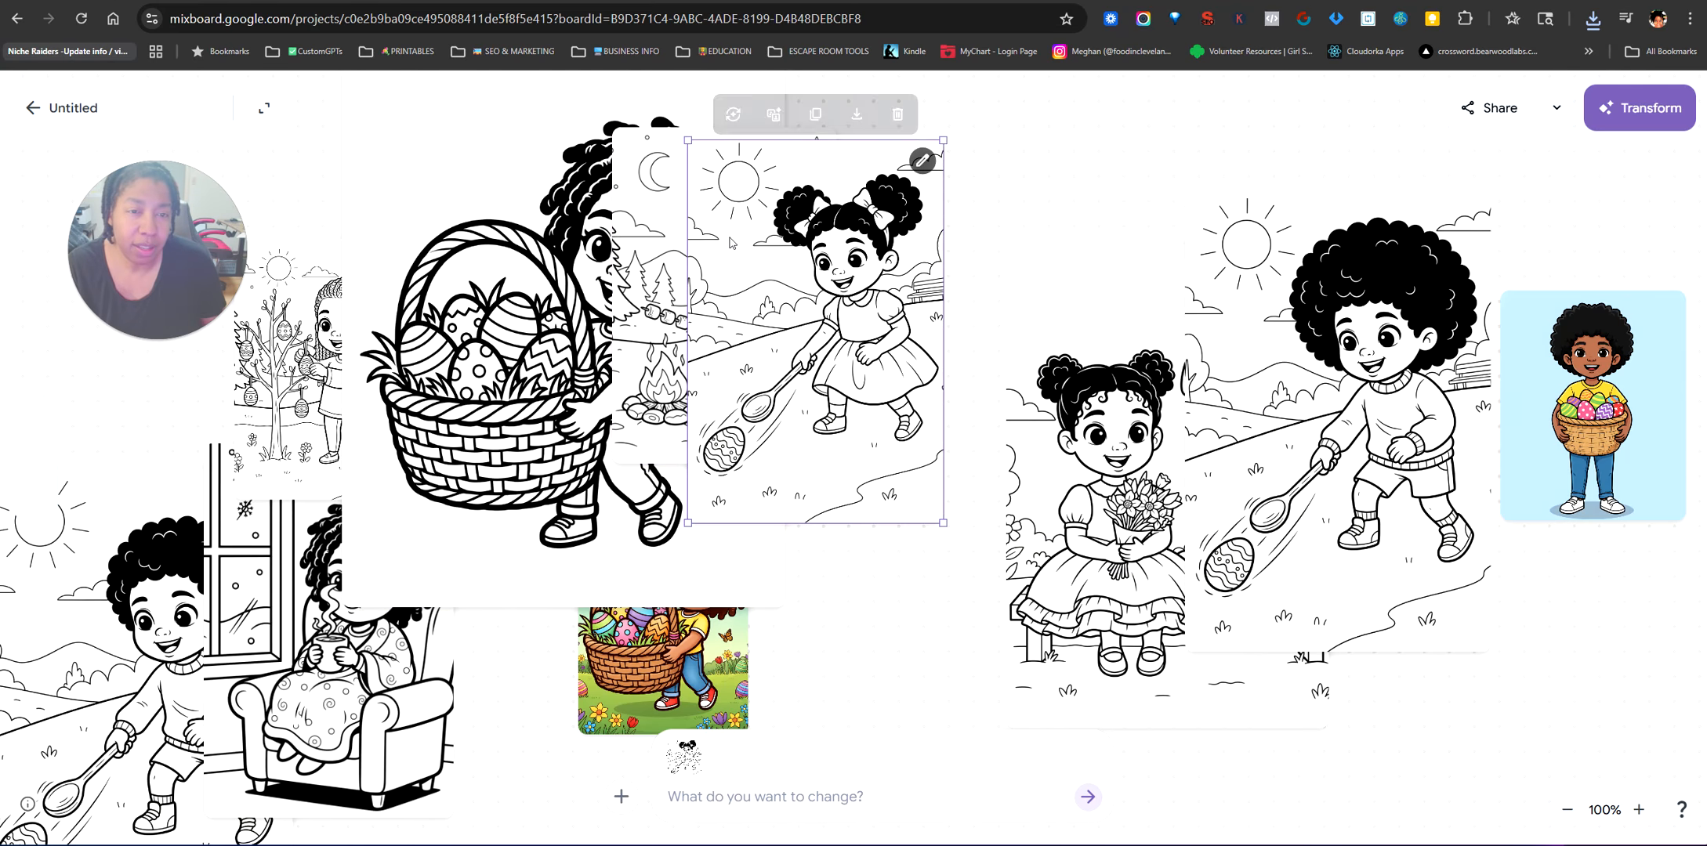
drag(1119, 463, 1021, 306)
drag(1347, 392, 1254, 314)
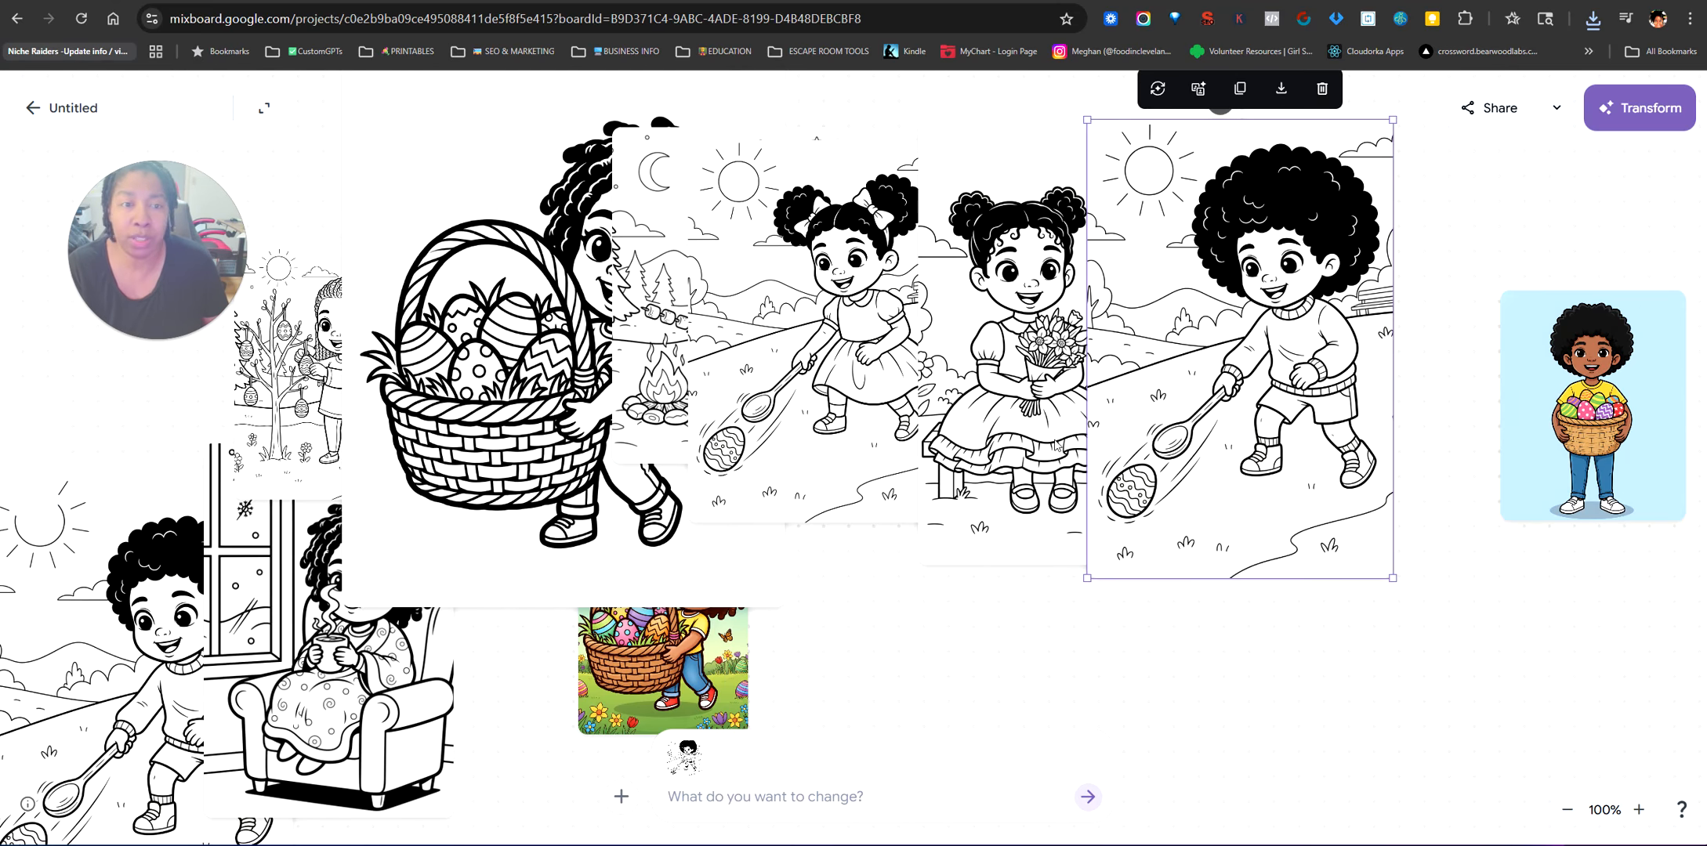
- Move the bigger-afro, bunny, afro-puffs and campfire images away from the egg-basket image toward the blue-background image
drag(1160, 470, 1271, 511)
drag(1071, 445, 1258, 431)
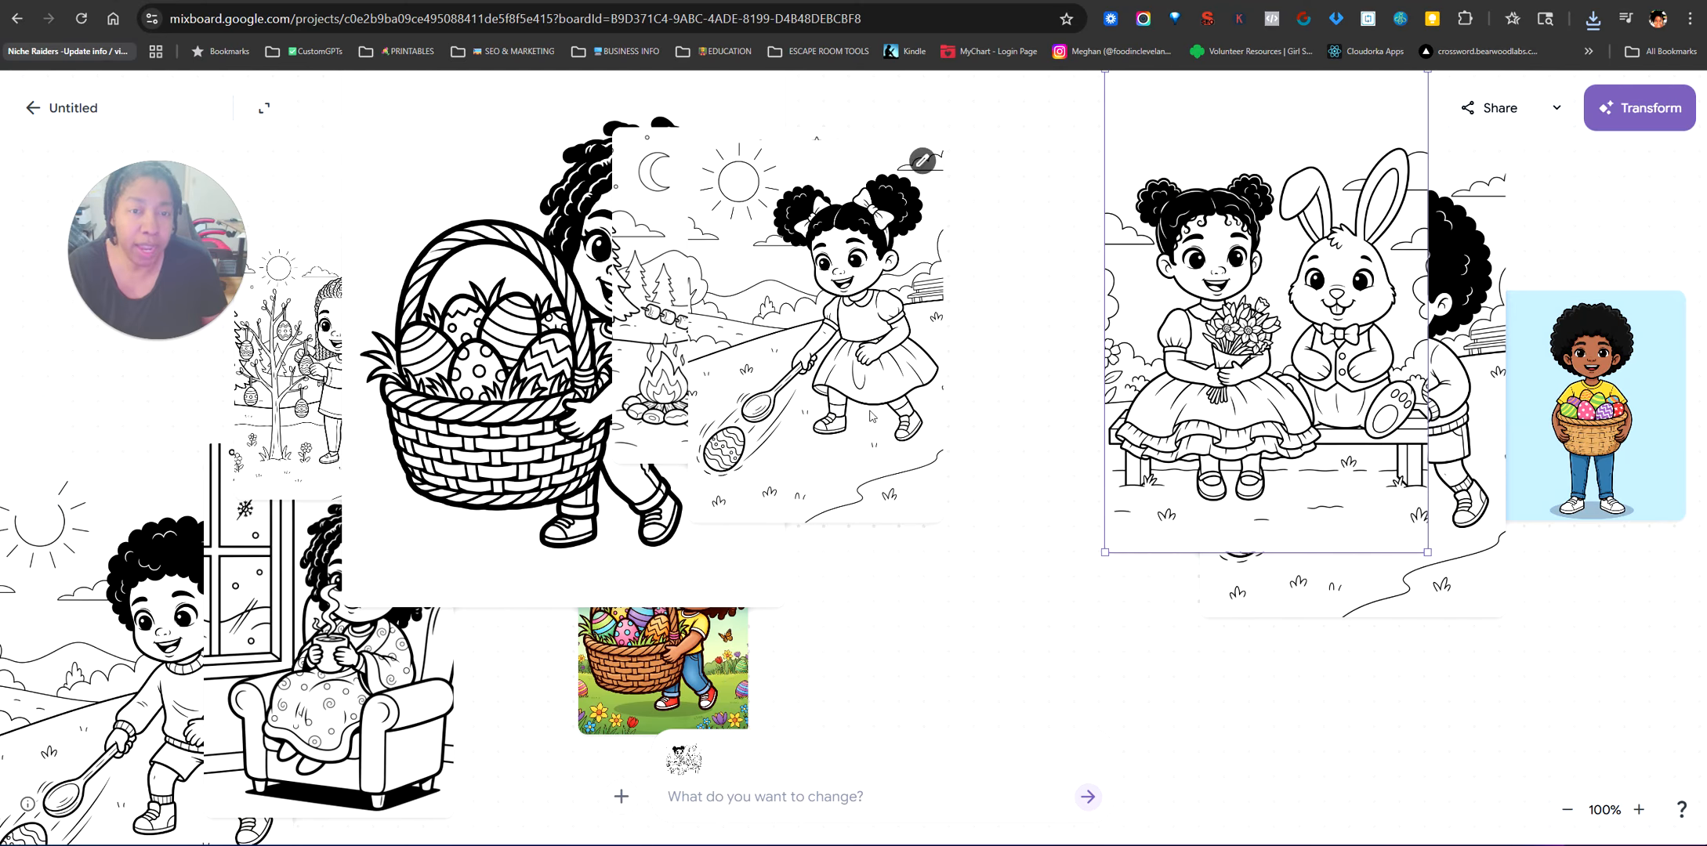
drag(868, 410, 1091, 405)
drag(756, 324, 1045, 337)
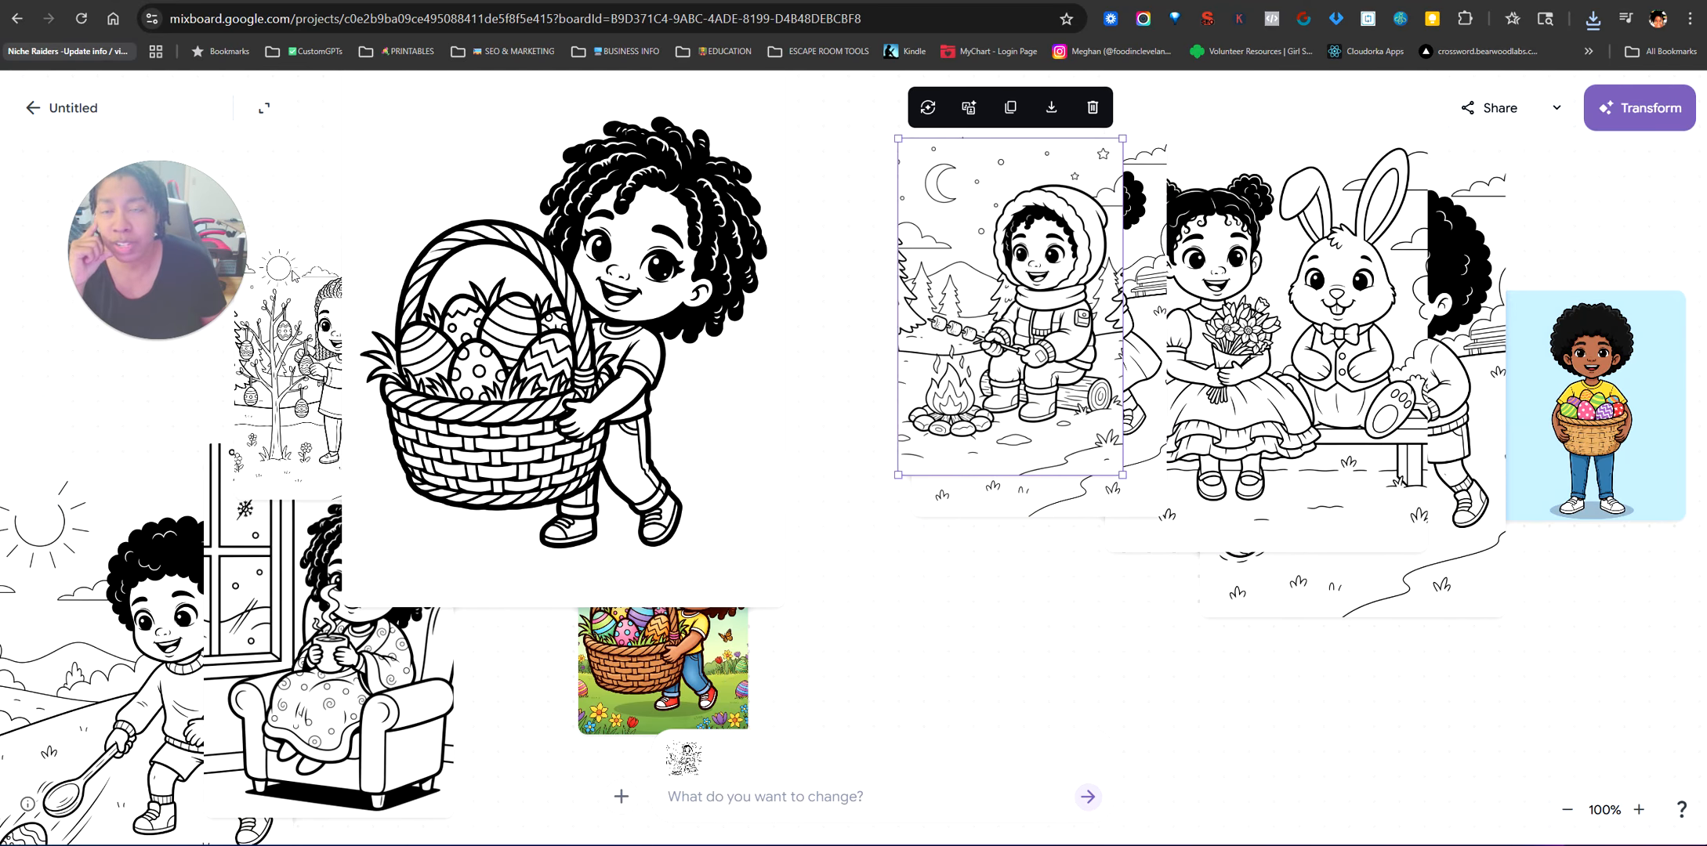